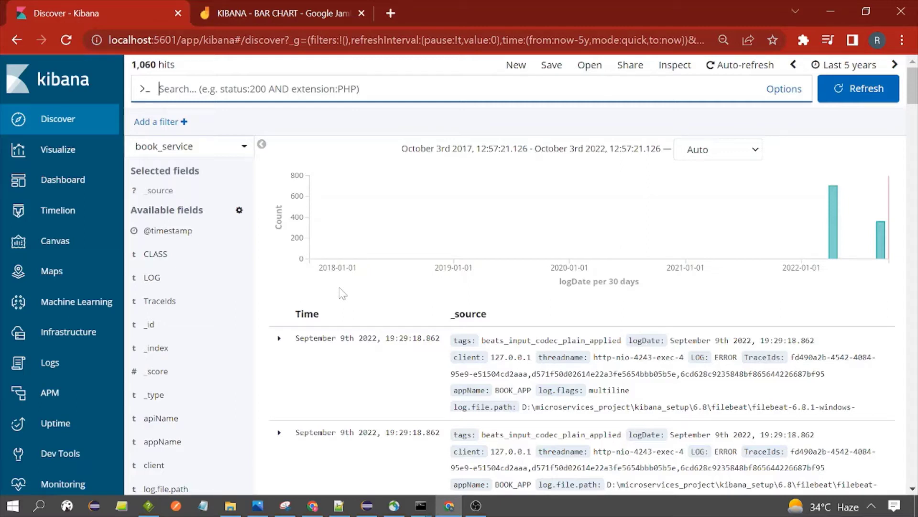
Open the Discover view and choose the book_service index pattern
{"action": "mouse_move", "coordinate": [165, 236]}
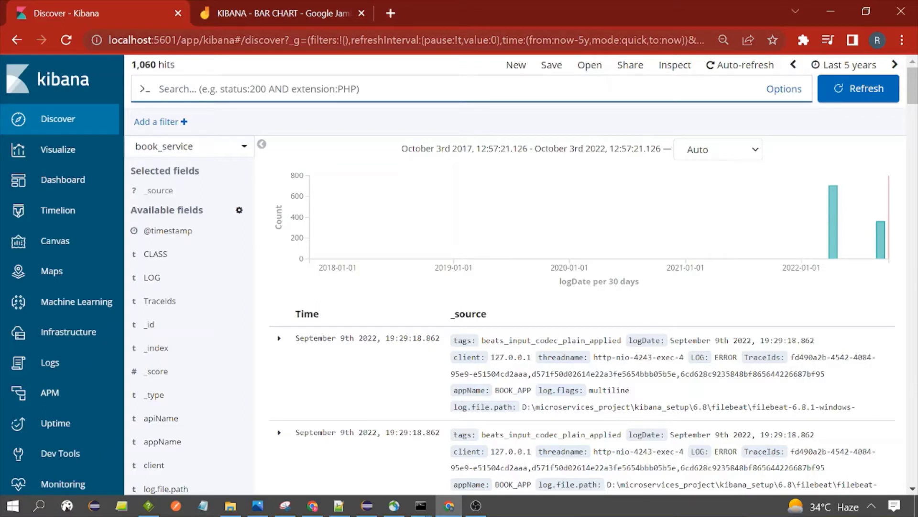
{"action": "left_click", "coordinate": [224, 42]}
{"action": "left_click", "coordinate": [224, 42]}
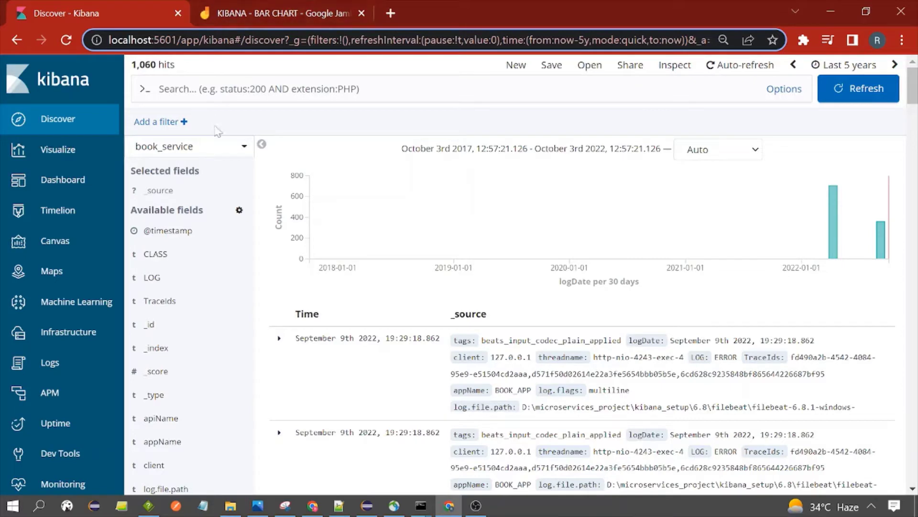
{"action": "left_click", "coordinate": [60, 130]}
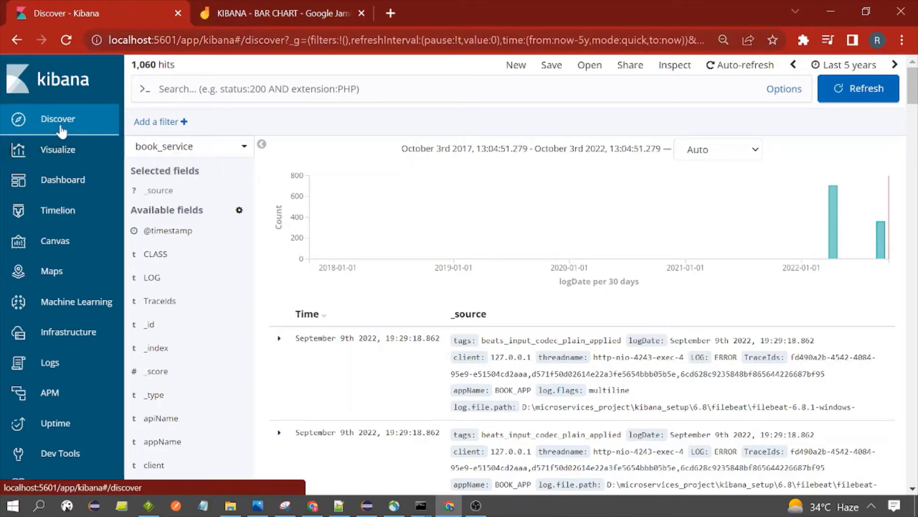
{"action": "left_click", "coordinate": [189, 146]}
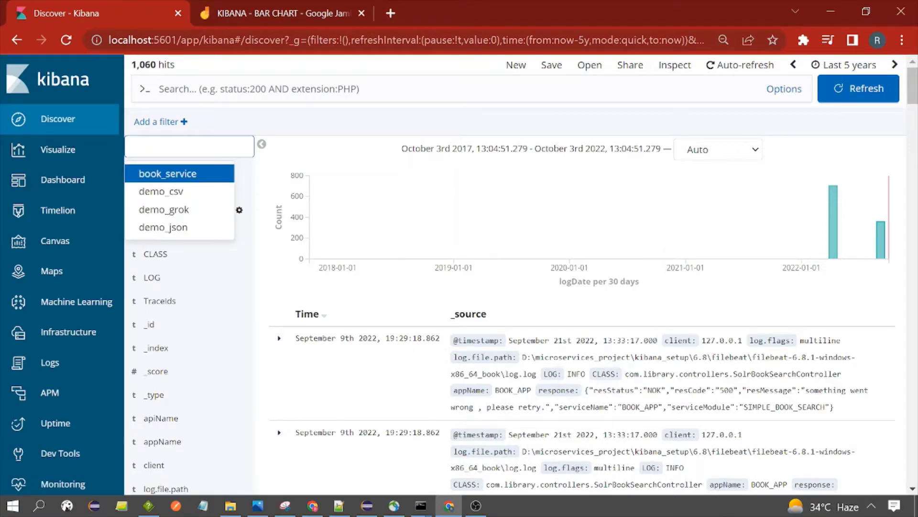
{"action": "left_click", "coordinate": [182, 174]}
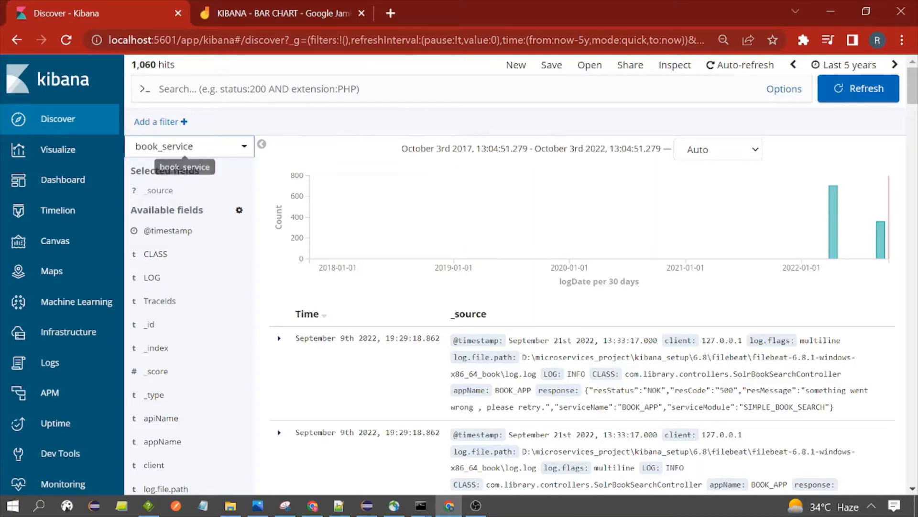
Look through the book_service log entries and the histogram above them
{"action": "scroll", "coordinate": [444, 238], "scroll_direction": "down", "scroll_amount": 8}
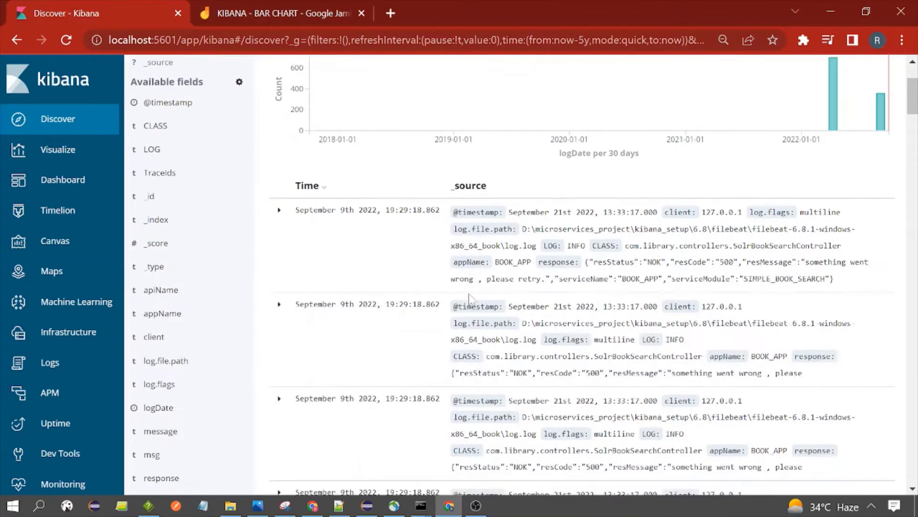
{"action": "scroll", "coordinate": [444, 238], "scroll_direction": "up", "scroll_amount": 8}
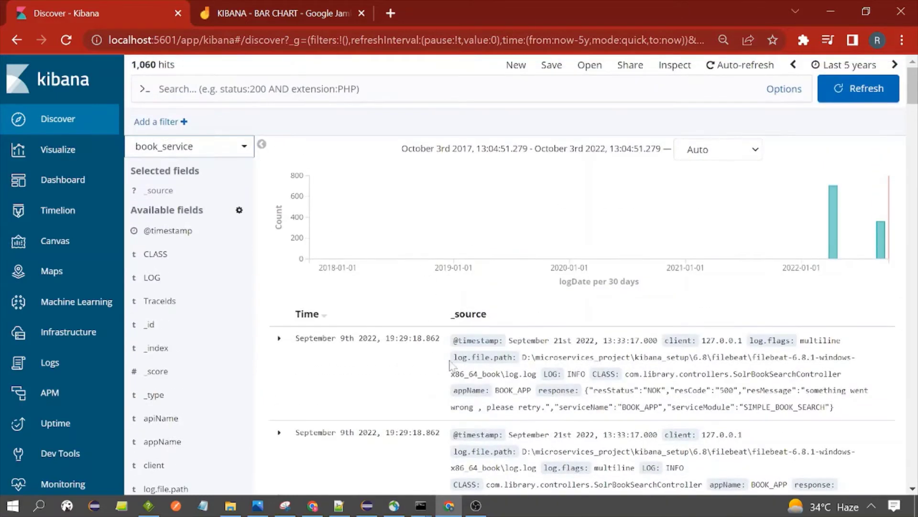
{"action": "scroll", "coordinate": [452, 366], "scroll_direction": "down", "scroll_amount": 2}
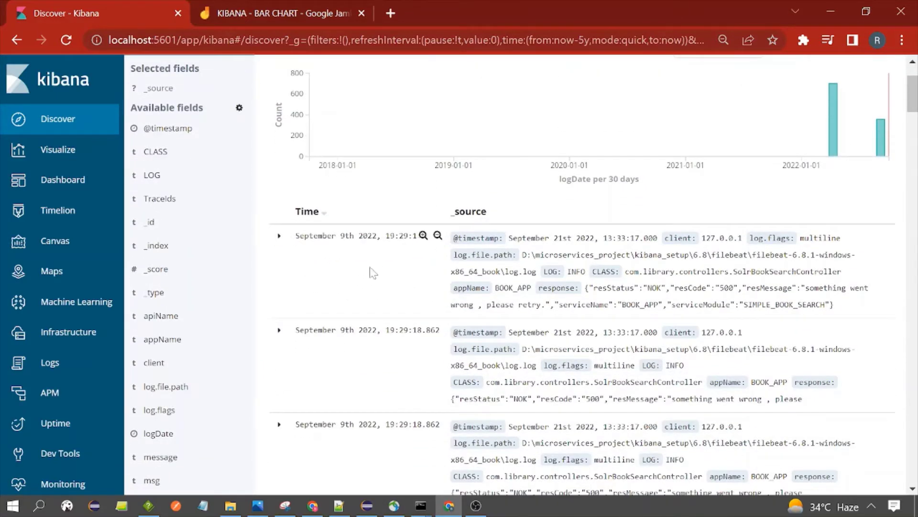
{"action": "scroll", "coordinate": [371, 269], "scroll_direction": "up", "scroll_amount": 2}
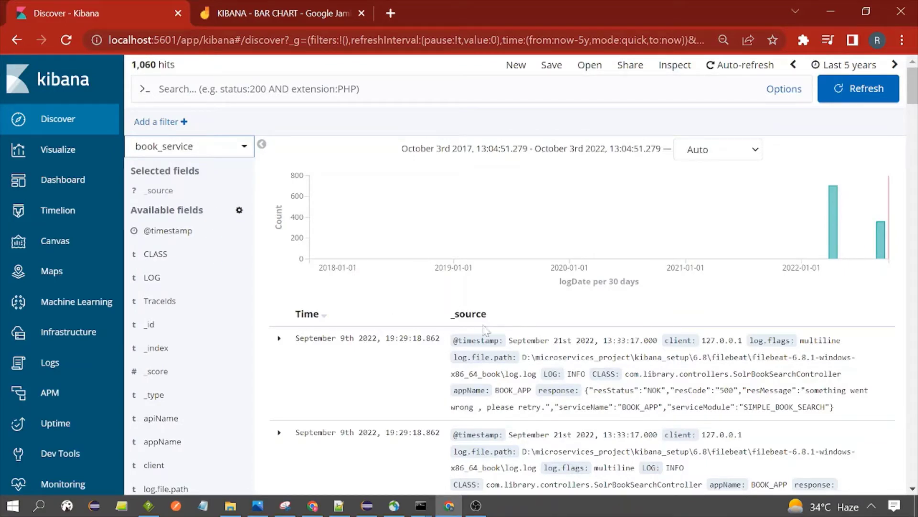
{"action": "scroll", "coordinate": [473, 356], "scroll_direction": "down", "scroll_amount": 2}
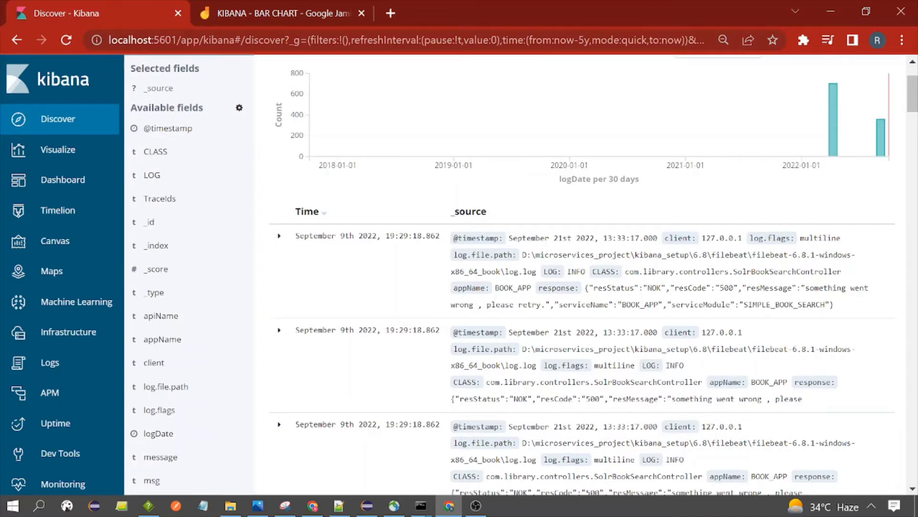
{"action": "scroll", "coordinate": [500, 320], "scroll_direction": "up", "scroll_amount": 2}
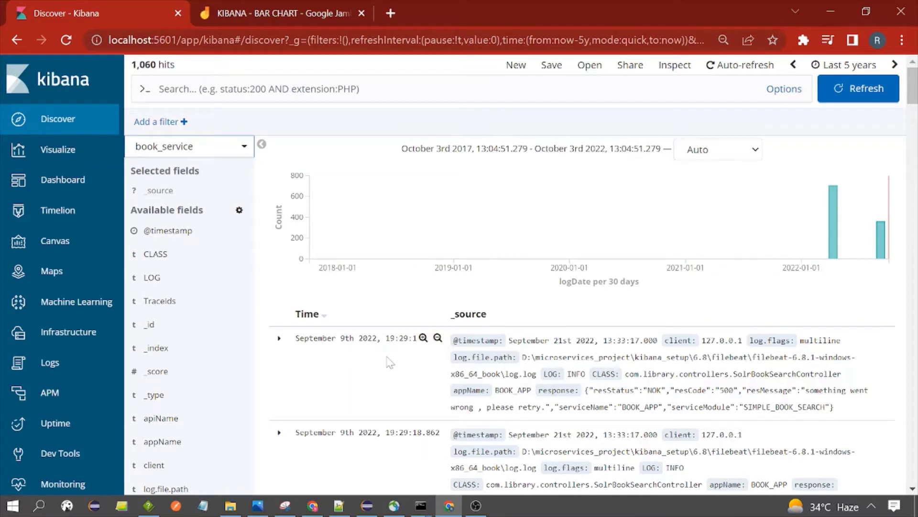
Create a new Vertical Bar visualization based on the book_service index
{"action": "left_click", "coordinate": [57, 150]}
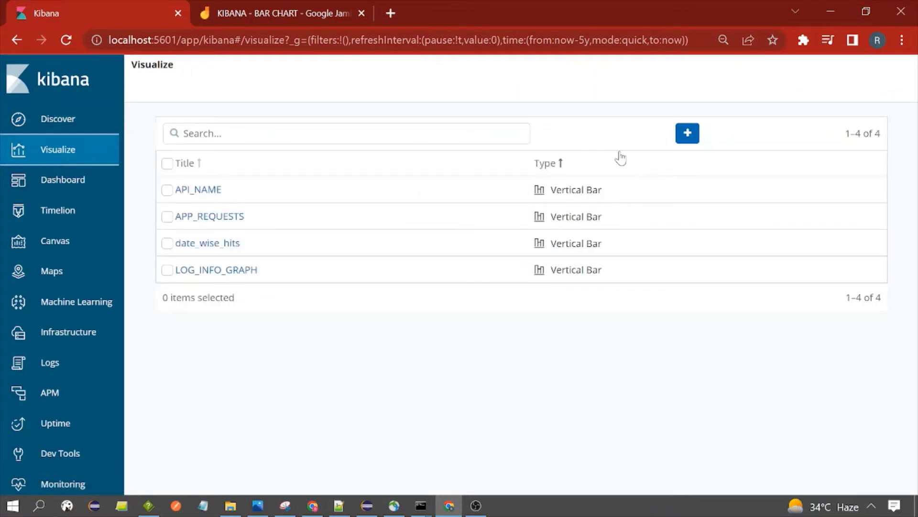
{"action": "left_click", "coordinate": [687, 136]}
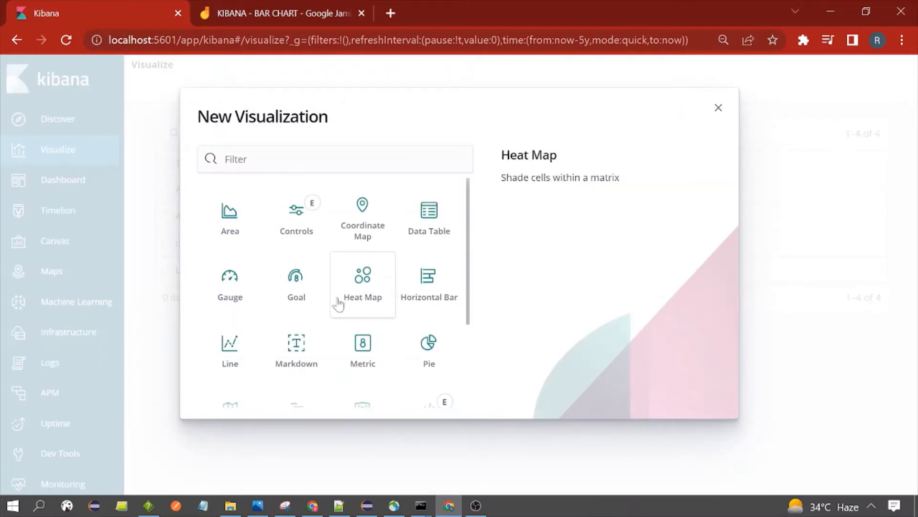
{"action": "scroll", "coordinate": [337, 303], "scroll_direction": "down", "scroll_amount": 3}
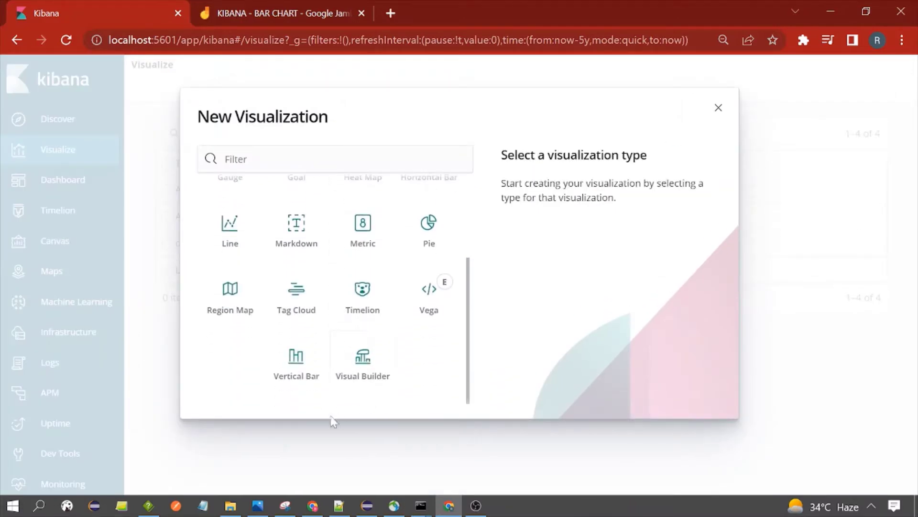
{"action": "left_click", "coordinate": [297, 366]}
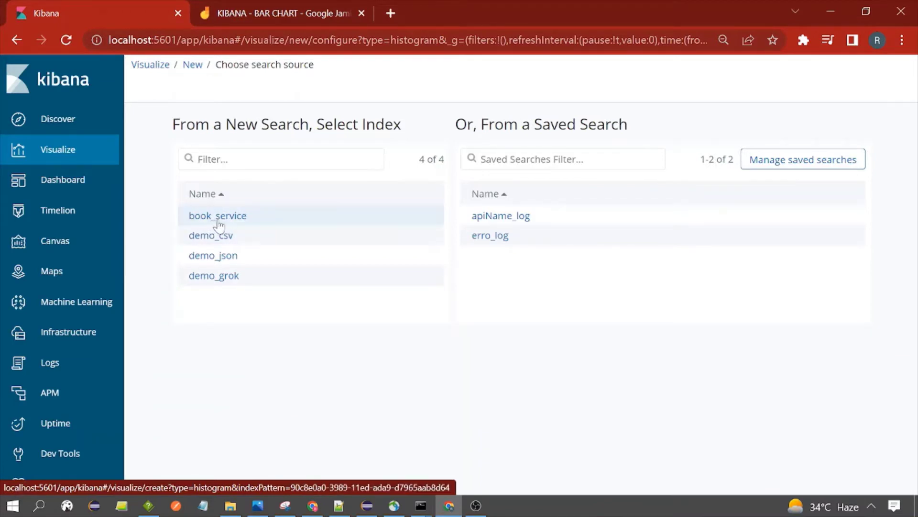
{"action": "left_click", "coordinate": [220, 221]}
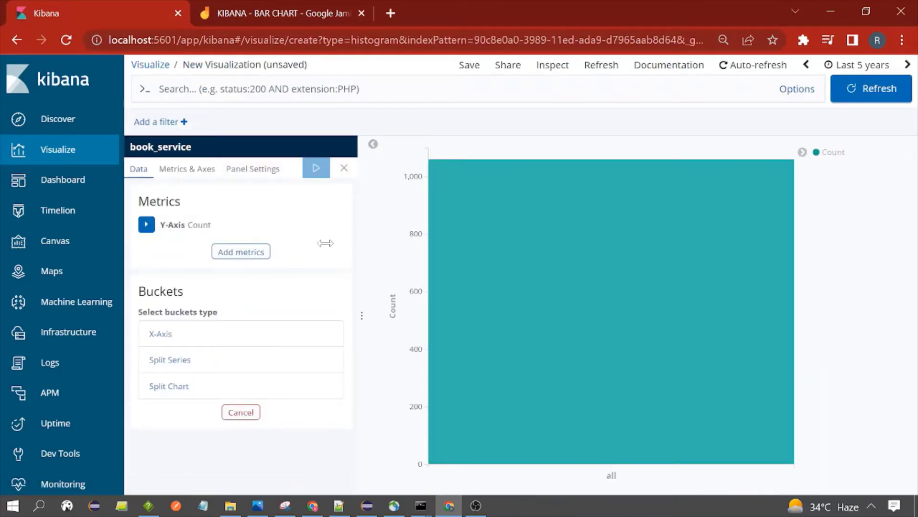
{"action": "mouse_move", "coordinate": [641, 236]}
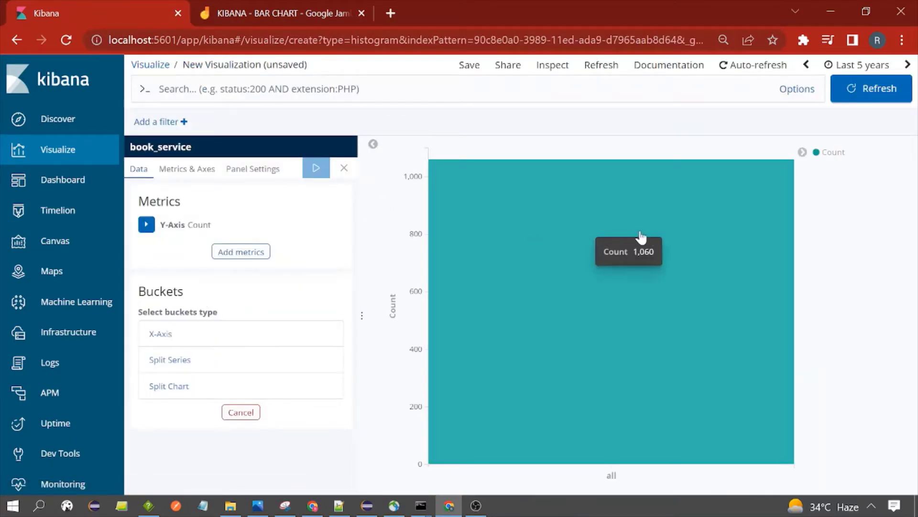
Switch to the KIBANA - BAR CHART Jamboard and sketch two crossing axes labelled X and Y with the pen, adding an arrow toward the X
{"action": "left_click", "coordinate": [295, 7]}
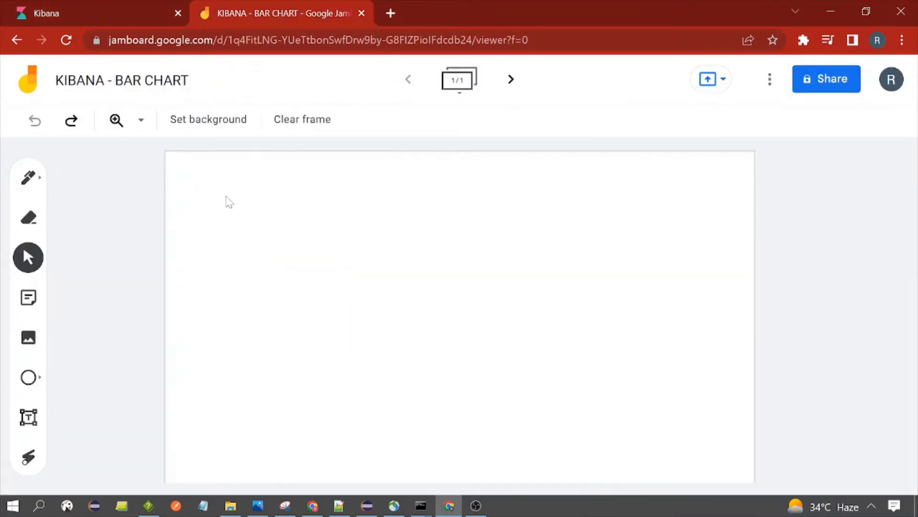
{"action": "left_click", "coordinate": [29, 179]}
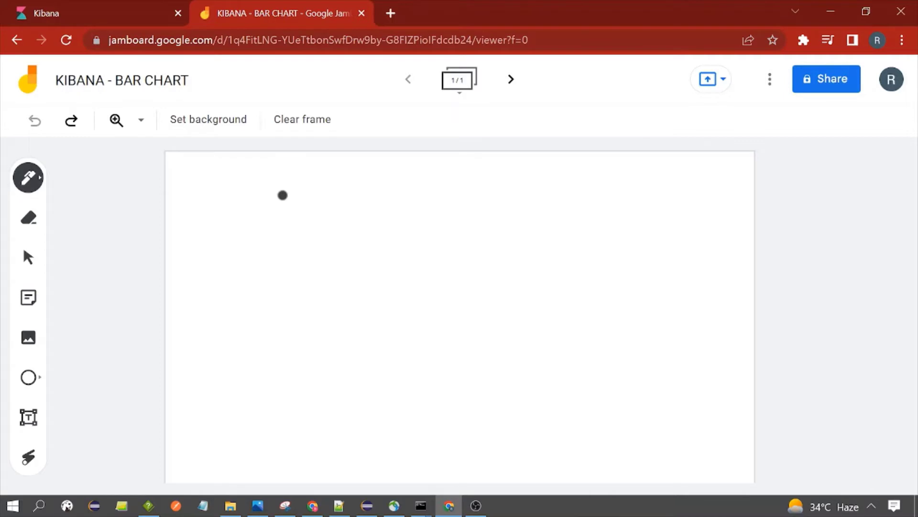
{"action": "left_click_drag", "start_coordinate": [272, 306], "coordinate": [592, 311]}
{"action": "left_click_drag", "start_coordinate": [314, 177], "coordinate": [327, 383]}
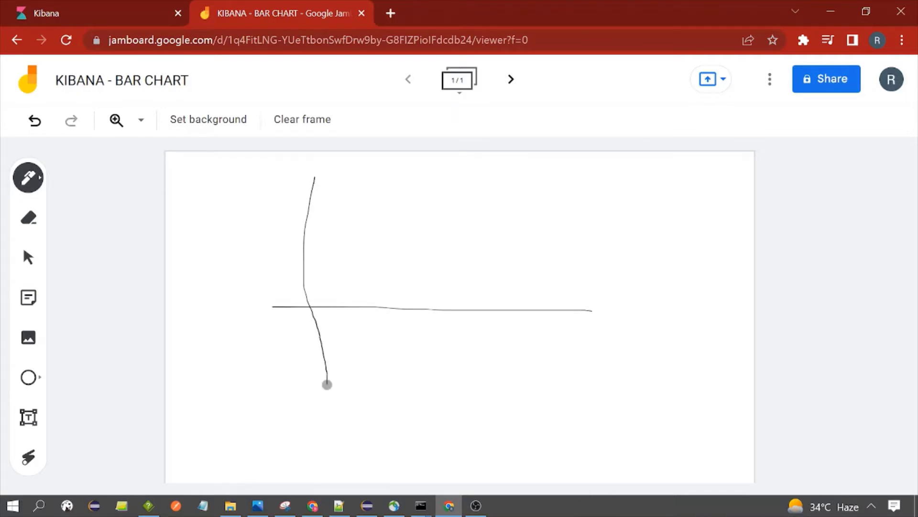
{"action": "mouse_move", "coordinate": [401, 343]}
{"action": "left_mouse_down"}
{"action": "mouse_move", "coordinate": [454, 343]}
{"action": "mouse_move", "coordinate": [519, 369]}
{"action": "mouse_move", "coordinate": [496, 385]}
{"action": "left_mouse_up"}
{"action": "mouse_move", "coordinate": [226, 217]}
{"action": "left_mouse_down"}
{"action": "mouse_move", "coordinate": [245, 216]}
{"action": "mouse_move", "coordinate": [224, 277]}
{"action": "left_mouse_up"}
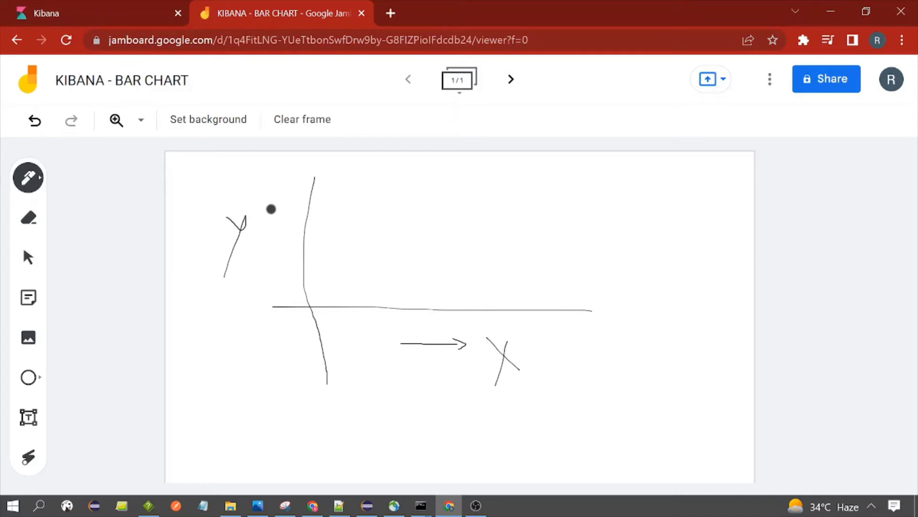
{"action": "mouse_move", "coordinate": [264, 189]}
{"action": "left_mouse_down"}
{"action": "mouse_move", "coordinate": [273, 209]}
{"action": "mouse_move", "coordinate": [278, 195]}
{"action": "mouse_move", "coordinate": [283, 205]}
{"action": "mouse_move", "coordinate": [280, 185]}
{"action": "mouse_move", "coordinate": [311, 170]}
{"action": "mouse_move", "coordinate": [320, 184]}
{"action": "mouse_move", "coordinate": [382, 161]}
{"action": "left_mouse_up"}
{"action": "left_click_drag", "start_coordinate": [281, 191], "coordinate": [283, 199]}
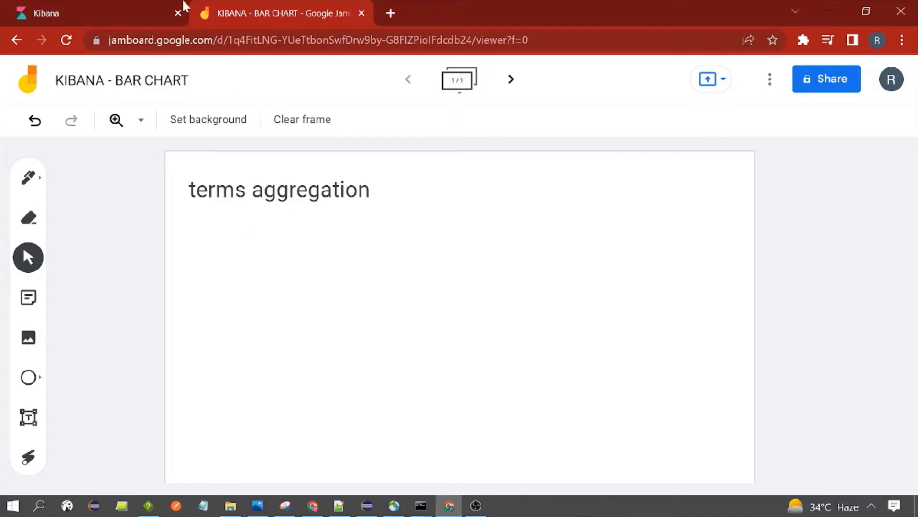
Draw two boxes side by side below the "terms aggregation" heading with the pen and label them A and B
{"action": "left_click", "coordinate": [29, 186]}
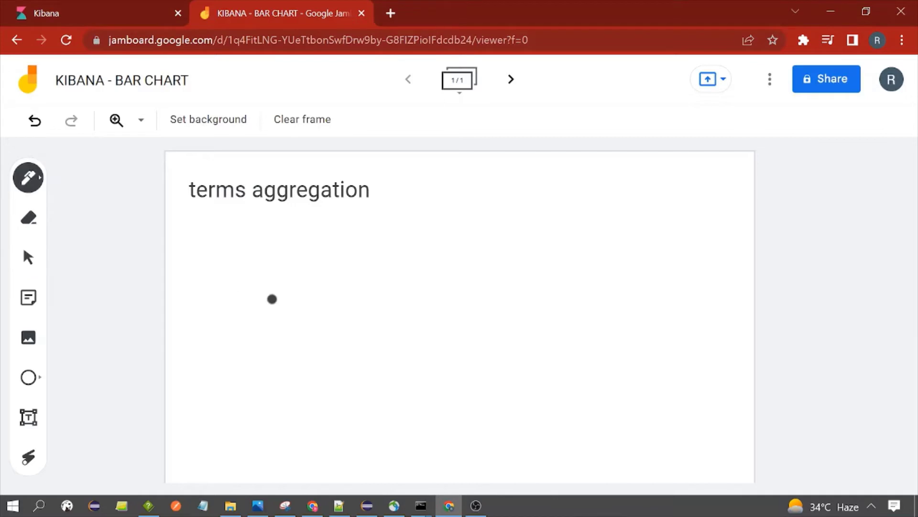
{"action": "left_click_drag", "start_coordinate": [198, 242], "coordinate": [198, 336]}
{"action": "mouse_move", "coordinate": [197, 242]}
{"action": "left_mouse_down"}
{"action": "mouse_move", "coordinate": [294, 241]}
{"action": "mouse_move", "coordinate": [311, 342]}
{"action": "left_mouse_up"}
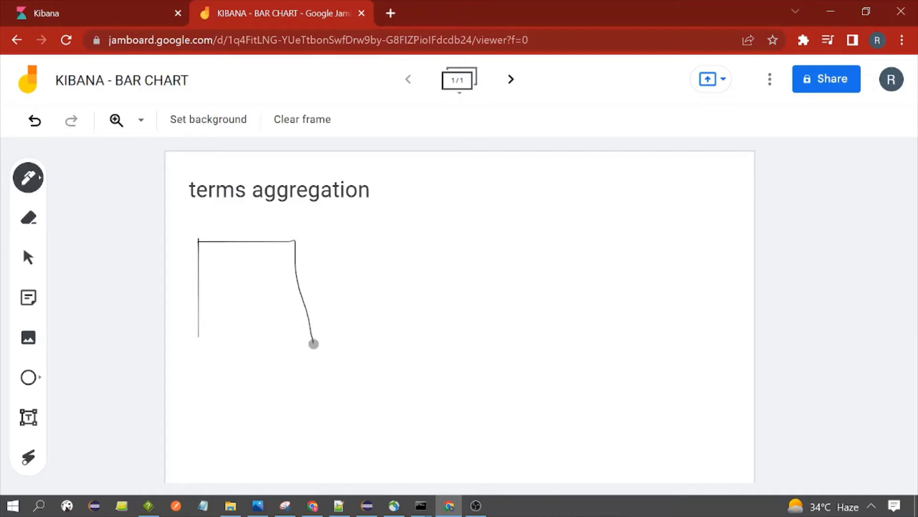
{"action": "left_click_drag", "start_coordinate": [203, 337], "coordinate": [330, 341]}
{"action": "left_click_drag", "start_coordinate": [412, 238], "coordinate": [421, 354]}
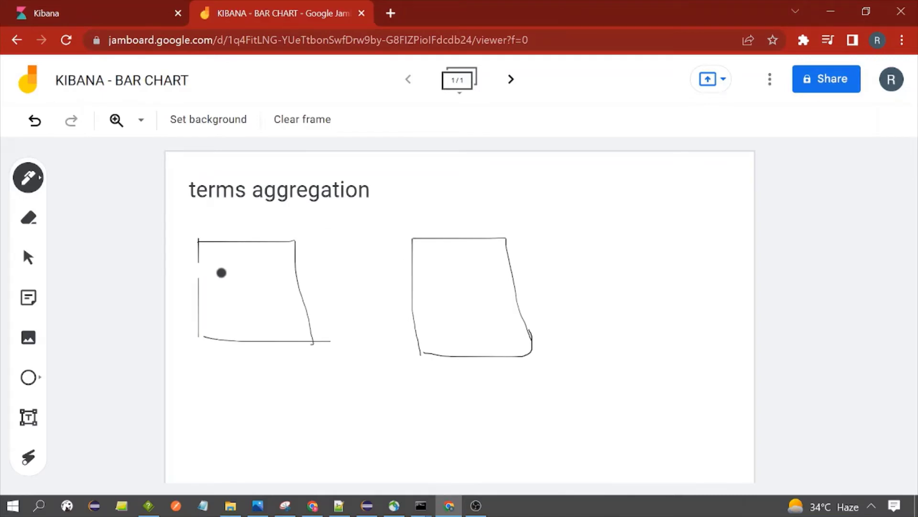
{"action": "mouse_move", "coordinate": [232, 265]}
{"action": "left_mouse_down"}
{"action": "mouse_move", "coordinate": [225, 277]}
{"action": "mouse_move", "coordinate": [232, 266]}
{"action": "mouse_move", "coordinate": [247, 289]}
{"action": "mouse_move", "coordinate": [246, 278]}
{"action": "left_mouse_up"}
{"action": "mouse_move", "coordinate": [436, 265]}
{"action": "left_mouse_down"}
{"action": "mouse_move", "coordinate": [443, 283]}
{"action": "mouse_move", "coordinate": [444, 260]}
{"action": "mouse_move", "coordinate": [444, 272]}
{"action": "mouse_move", "coordinate": [459, 277]}
{"action": "mouse_move", "coordinate": [439, 285]}
{"action": "left_mouse_up"}
Draw a third, larger box beside the B box and label it A
{"action": "left_click_drag", "start_coordinate": [578, 240], "coordinate": [599, 381]}
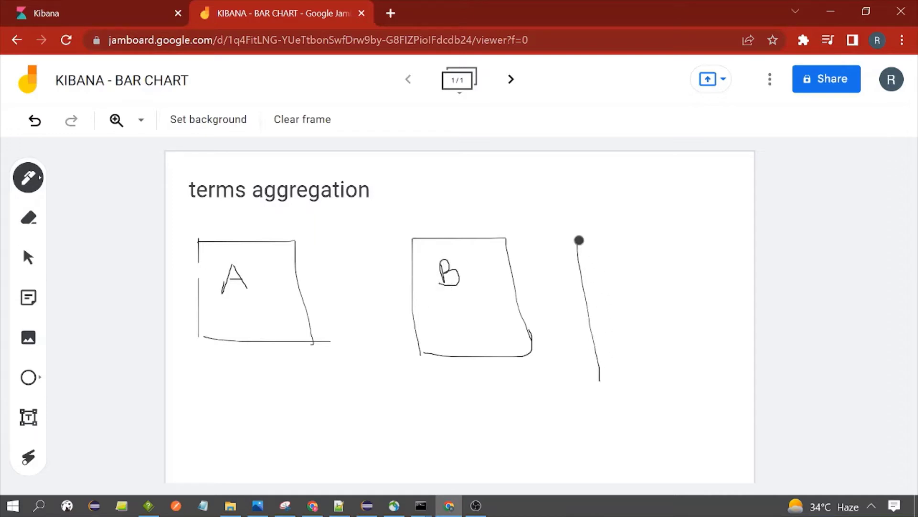
{"action": "left_click_drag", "start_coordinate": [579, 240], "coordinate": [745, 235]}
{"action": "left_click_drag", "start_coordinate": [598, 377], "coordinate": [715, 365]}
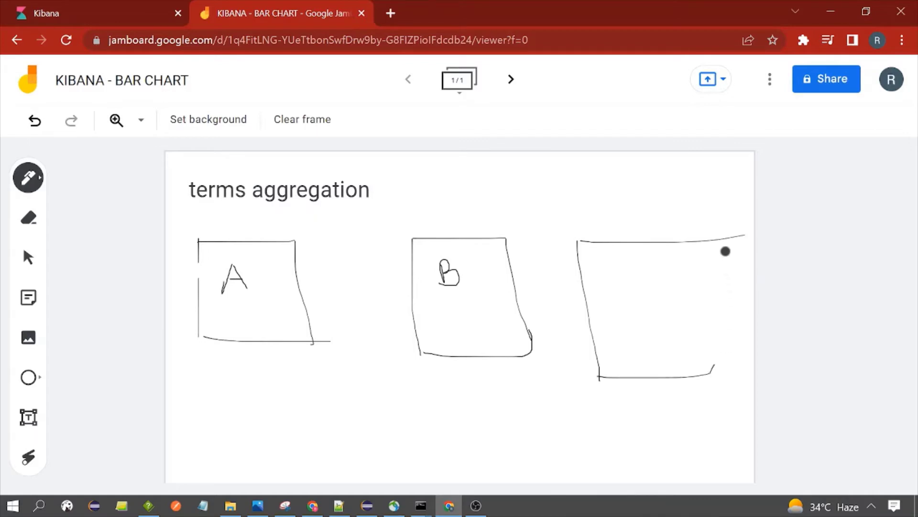
{"action": "mouse_move", "coordinate": [726, 246]}
{"action": "left_mouse_down"}
{"action": "mouse_move", "coordinate": [746, 364]}
{"action": "mouse_move", "coordinate": [699, 376]}
{"action": "left_mouse_up"}
{"action": "mouse_move", "coordinate": [632, 272]}
{"action": "left_mouse_down"}
{"action": "mouse_move", "coordinate": [622, 300]}
{"action": "mouse_move", "coordinate": [649, 258]}
{"action": "mouse_move", "coordinate": [660, 285]}
{"action": "left_mouse_up"}
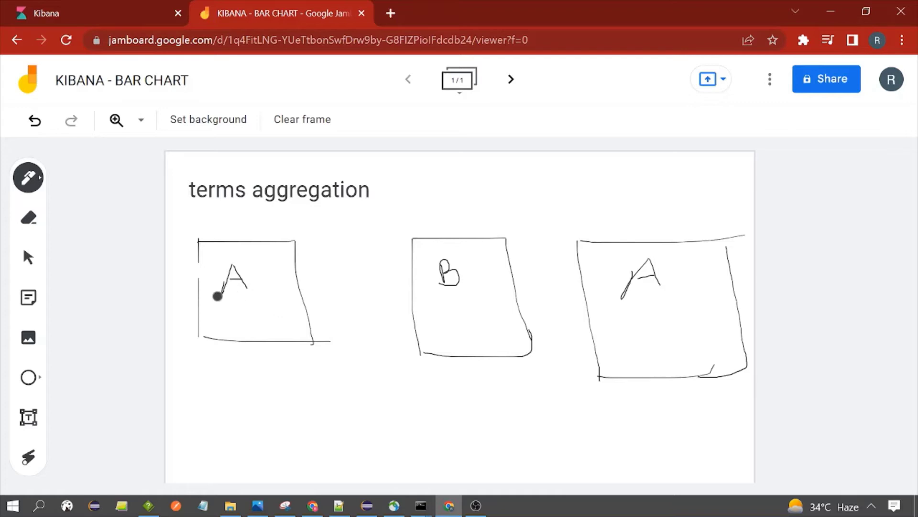
Underline the letters in the first two boxes and write A and B one above the other below the first box
{"action": "left_click_drag", "start_coordinate": [218, 296], "coordinate": [245, 296]}
{"action": "left_click_drag", "start_coordinate": [423, 298], "coordinate": [546, 298]}
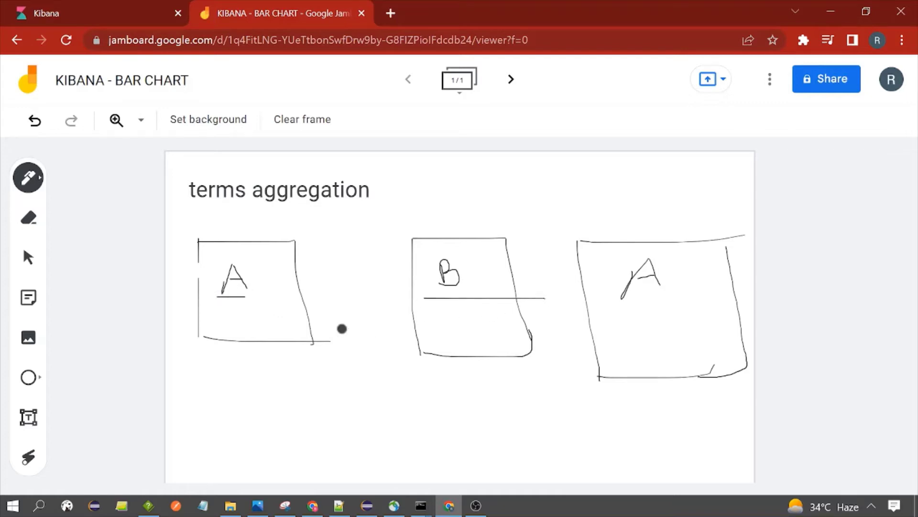
{"action": "mouse_move", "coordinate": [218, 389]}
{"action": "left_mouse_down"}
{"action": "mouse_move", "coordinate": [250, 352]}
{"action": "mouse_move", "coordinate": [269, 396]}
{"action": "mouse_move", "coordinate": [250, 374]}
{"action": "left_mouse_up"}
{"action": "mouse_move", "coordinate": [239, 412]}
{"action": "left_mouse_down"}
{"action": "mouse_move", "coordinate": [242, 442]}
{"action": "mouse_move", "coordinate": [245, 428]}
{"action": "mouse_move", "coordinate": [260, 450]}
{"action": "left_mouse_up"}
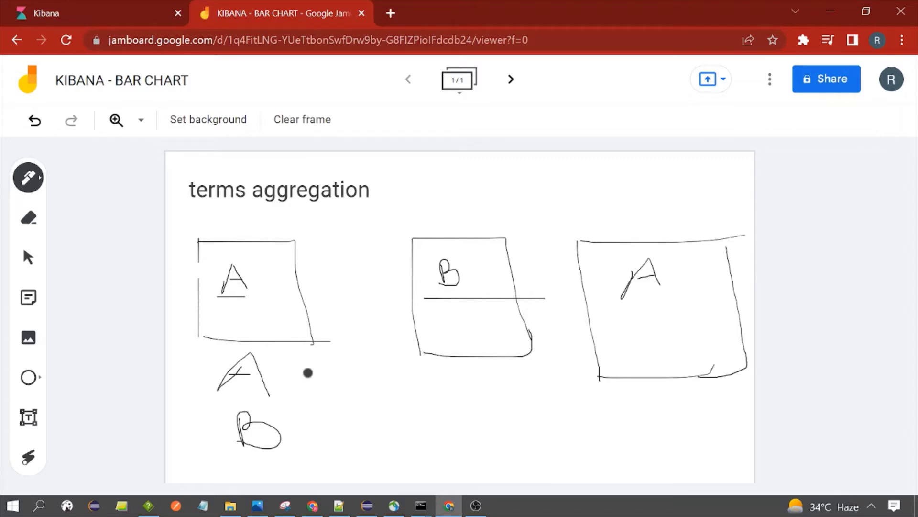
Draw two ovals beside the lower A and B, and put a check mark above each box labelled A
{"action": "mouse_move", "coordinate": [378, 374]}
{"action": "left_mouse_down"}
{"action": "mouse_move", "coordinate": [368, 447]}
{"action": "mouse_move", "coordinate": [401, 420]}
{"action": "mouse_move", "coordinate": [383, 378]}
{"action": "left_mouse_up"}
{"action": "mouse_move", "coordinate": [481, 378]}
{"action": "left_mouse_down"}
{"action": "mouse_move", "coordinate": [533, 437]}
{"action": "mouse_move", "coordinate": [479, 374]}
{"action": "left_mouse_up"}
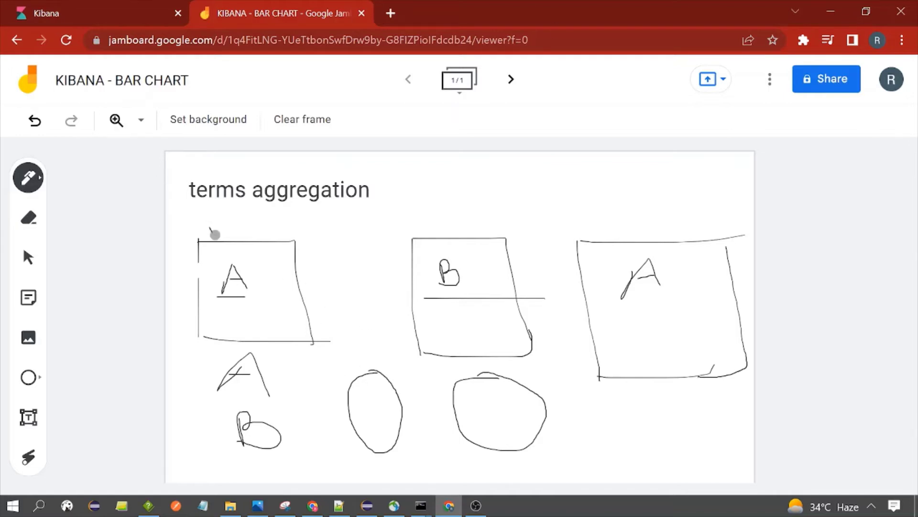
{"action": "left_click_drag", "start_coordinate": [214, 235], "coordinate": [228, 199]}
{"action": "left_click_drag", "start_coordinate": [648, 230], "coordinate": [666, 198]}
Number the three boxes 1, 2 and 3 beside their letters
{"action": "left_click_drag", "start_coordinate": [260, 251], "coordinate": [260, 277]}
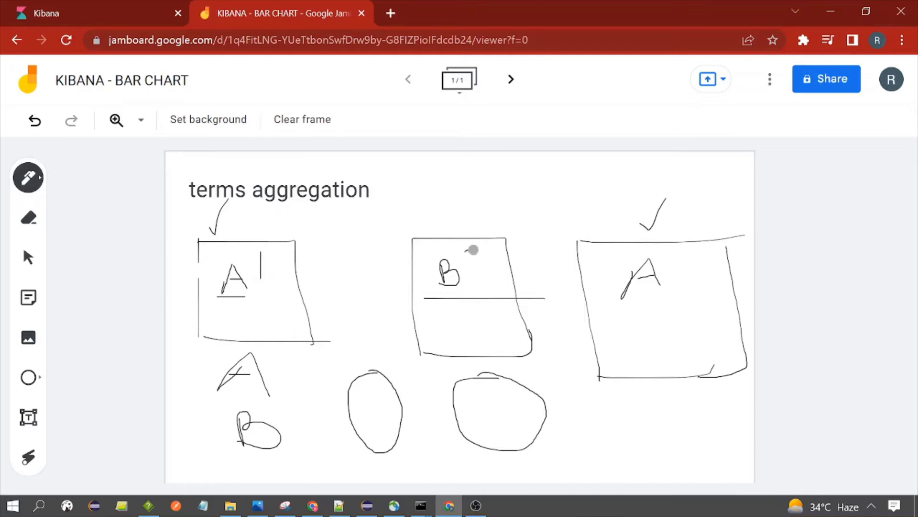
{"action": "mouse_move", "coordinate": [467, 252]}
{"action": "left_mouse_down"}
{"action": "mouse_move", "coordinate": [471, 277]}
{"action": "mouse_move", "coordinate": [502, 268]}
{"action": "left_mouse_up"}
{"action": "mouse_move", "coordinate": [682, 271]}
{"action": "left_mouse_down"}
{"action": "mouse_move", "coordinate": [708, 292]}
{"action": "mouse_move", "coordinate": [660, 310]}
{"action": "left_mouse_up"}
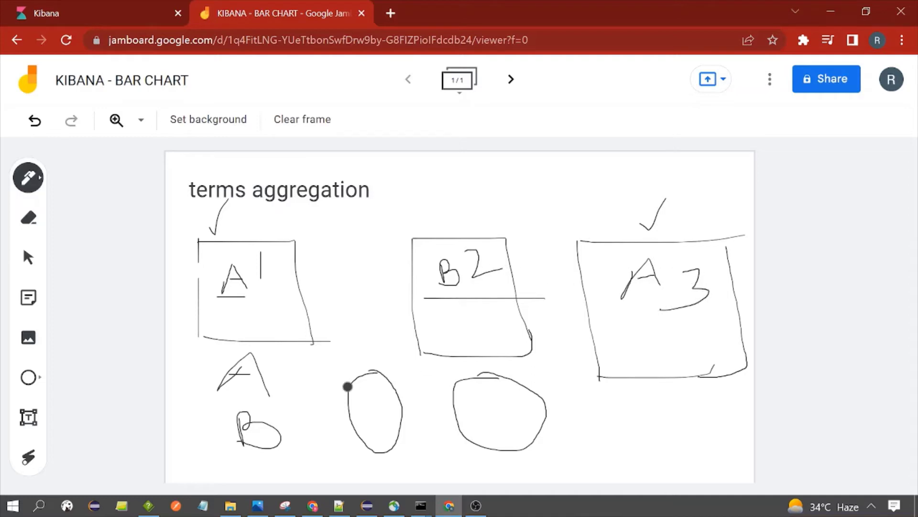
Write 1 and 3 in the first oval and 2 in the second, and draw a third circle beside them
{"action": "mouse_move", "coordinate": [368, 382]}
{"action": "left_mouse_down"}
{"action": "mouse_move", "coordinate": [364, 414]}
{"action": "mouse_move", "coordinate": [377, 412]}
{"action": "mouse_move", "coordinate": [374, 423]}
{"action": "mouse_move", "coordinate": [360, 441]}
{"action": "left_mouse_up"}
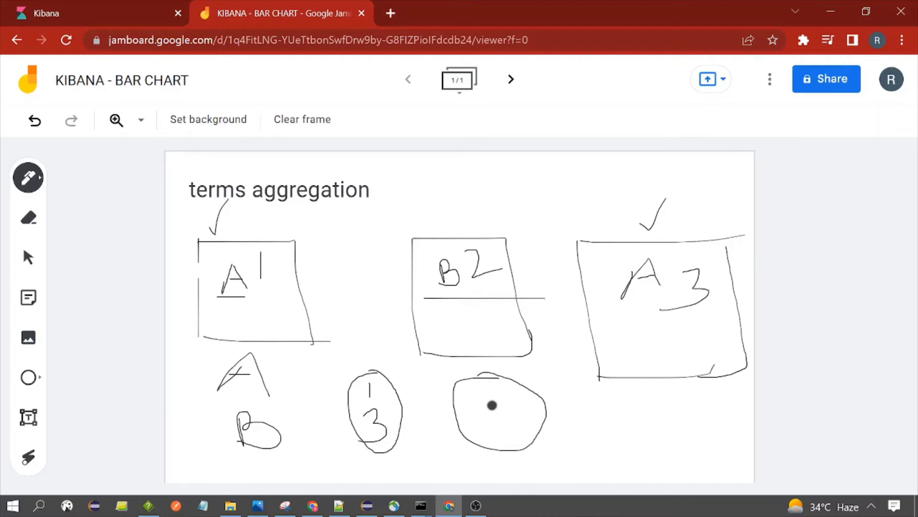
{"action": "mouse_move", "coordinate": [484, 402]}
{"action": "left_mouse_down"}
{"action": "mouse_move", "coordinate": [495, 426]}
{"action": "mouse_move", "coordinate": [517, 420]}
{"action": "left_mouse_up"}
{"action": "mouse_move", "coordinate": [604, 397]}
{"action": "left_mouse_down"}
{"action": "mouse_move", "coordinate": [635, 410]}
{"action": "mouse_move", "coordinate": [606, 394]}
{"action": "left_mouse_up"}
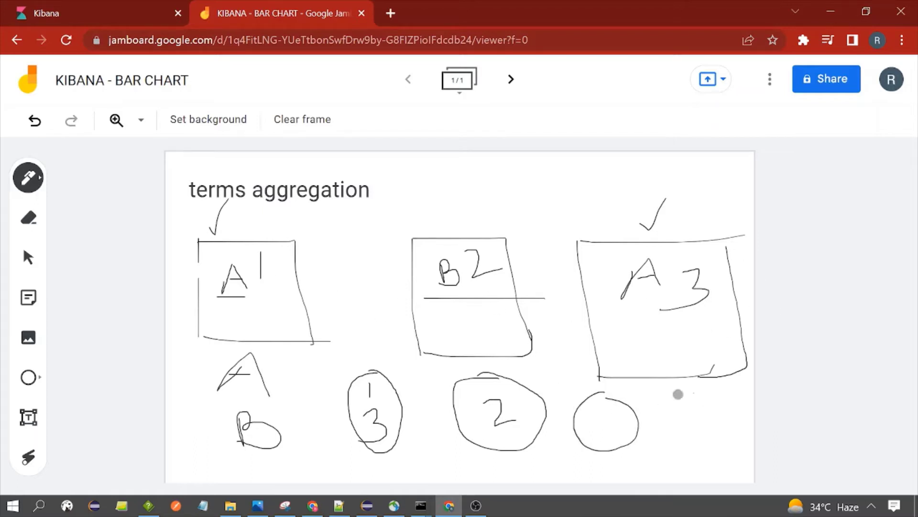
Draw a fourth circle, and mark the first oval with an arrow and a 2 and the second with a stroke and a 1
{"action": "mouse_move", "coordinate": [679, 394]}
{"action": "left_mouse_down"}
{"action": "mouse_move", "coordinate": [708, 450]}
{"action": "mouse_move", "coordinate": [734, 411]}
{"action": "left_mouse_up"}
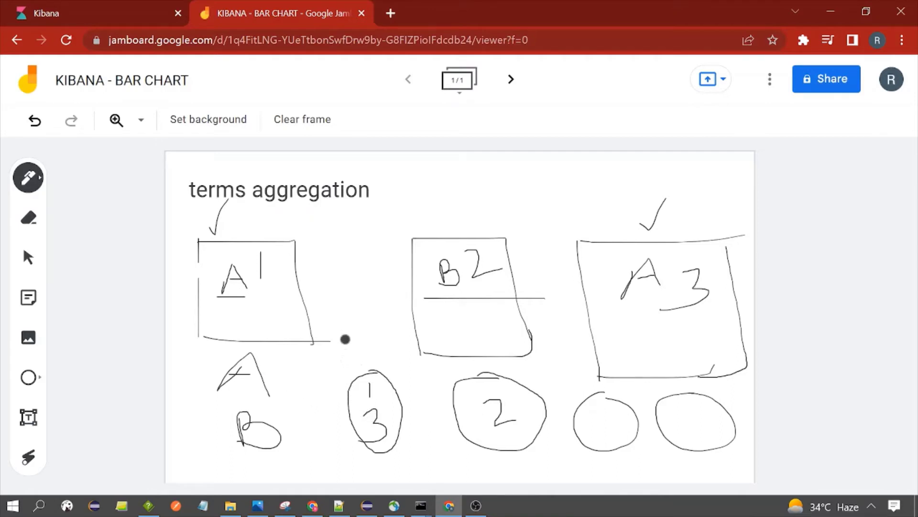
{"action": "left_click_drag", "start_coordinate": [345, 339], "coordinate": [363, 372]}
{"action": "mouse_move", "coordinate": [337, 298]}
{"action": "left_mouse_down"}
{"action": "mouse_move", "coordinate": [351, 285]}
{"action": "mouse_move", "coordinate": [375, 303]}
{"action": "left_mouse_up"}
{"action": "left_click_drag", "start_coordinate": [443, 379], "coordinate": [461, 386]}
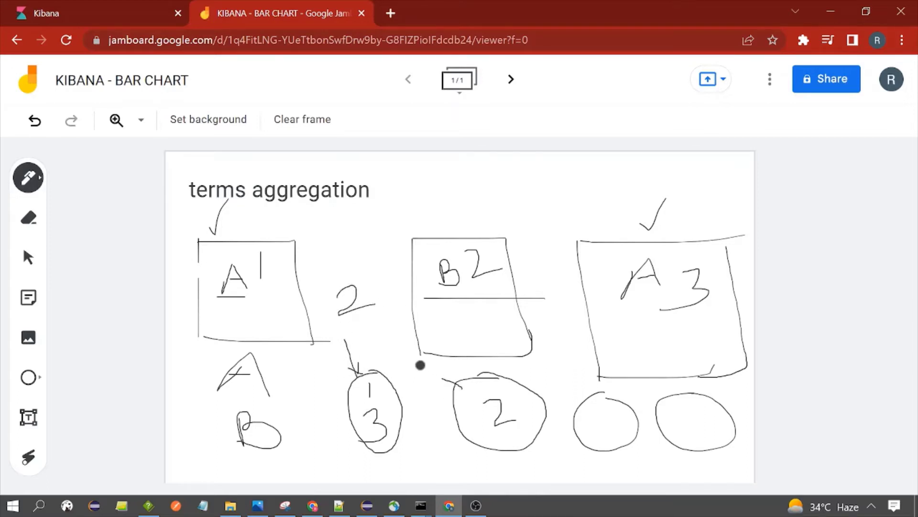
{"action": "left_click_drag", "start_coordinate": [416, 364], "coordinate": [425, 394]}
Sketch crossing chart axes above the second box with direction arrows, labelling the horizontal one "cat" and the vertical one "C"
{"action": "left_click_drag", "start_coordinate": [460, 156], "coordinate": [453, 242]}
{"action": "left_click_drag", "start_coordinate": [419, 210], "coordinate": [565, 199]}
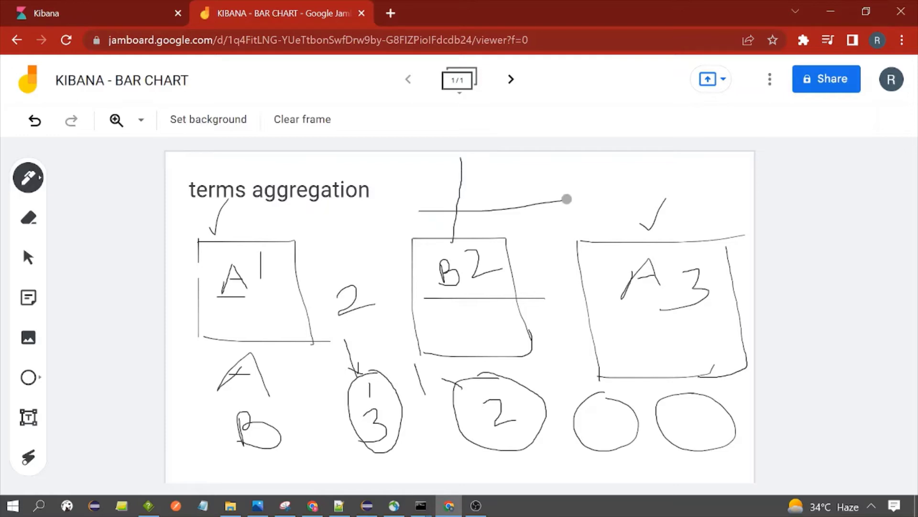
{"action": "mouse_move", "coordinate": [494, 224]}
{"action": "left_mouse_down"}
{"action": "mouse_move", "coordinate": [548, 221]}
{"action": "mouse_move", "coordinate": [535, 232]}
{"action": "left_mouse_up"}
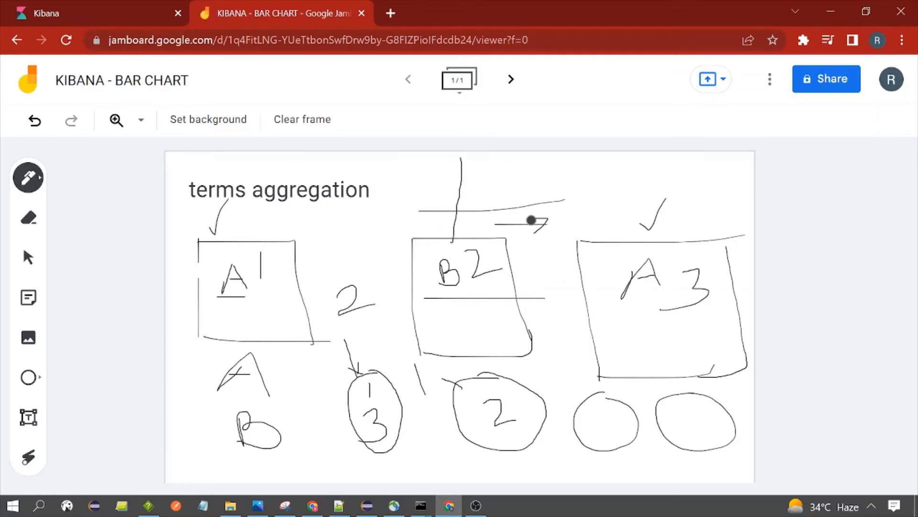
{"action": "mouse_move", "coordinate": [437, 171]}
{"action": "left_mouse_down"}
{"action": "mouse_move", "coordinate": [435, 192]}
{"action": "mouse_move", "coordinate": [434, 170]}
{"action": "mouse_move", "coordinate": [442, 181]}
{"action": "left_mouse_up"}
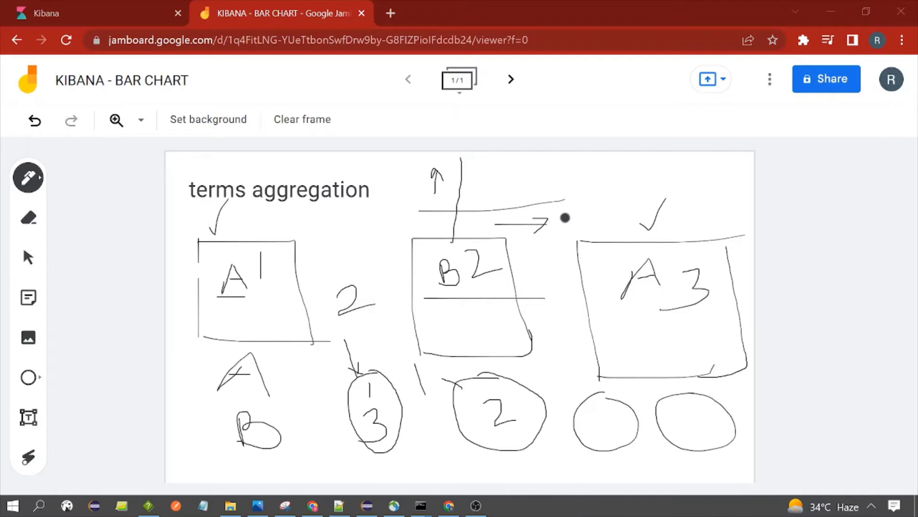
{"action": "mouse_move", "coordinate": [577, 215]}
{"action": "left_mouse_down"}
{"action": "mouse_move", "coordinate": [590, 234]}
{"action": "mouse_move", "coordinate": [584, 229]}
{"action": "mouse_move", "coordinate": [597, 227]}
{"action": "mouse_move", "coordinate": [622, 193]}
{"action": "mouse_move", "coordinate": [640, 230]}
{"action": "mouse_move", "coordinate": [612, 215]}
{"action": "mouse_move", "coordinate": [637, 208]}
{"action": "left_mouse_up"}
{"action": "left_click_drag", "start_coordinate": [408, 162], "coordinate": [409, 179]}
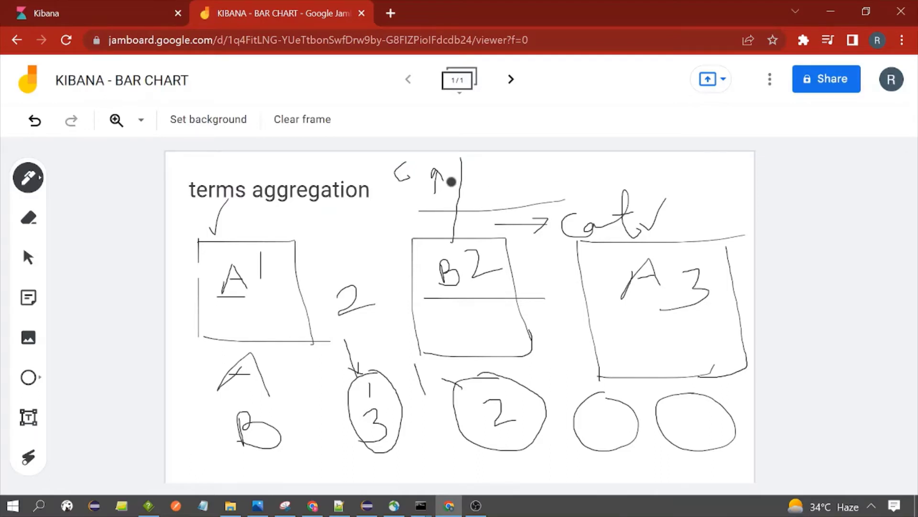
Mark 1 and 2 on the vertical axis, draw a tall bar A and a shorter bar B, and circle the chart
{"action": "mouse_move", "coordinate": [450, 186]}
{"action": "left_mouse_down"}
{"action": "mouse_move", "coordinate": [475, 186]}
{"action": "mouse_move", "coordinate": [452, 184]}
{"action": "mouse_move", "coordinate": [450, 193]}
{"action": "mouse_move", "coordinate": [456, 166]}
{"action": "mouse_move", "coordinate": [469, 165]}
{"action": "mouse_move", "coordinate": [448, 159]}
{"action": "mouse_move", "coordinate": [452, 170]}
{"action": "mouse_move", "coordinate": [496, 173]}
{"action": "mouse_move", "coordinate": [498, 209]}
{"action": "left_mouse_up"}
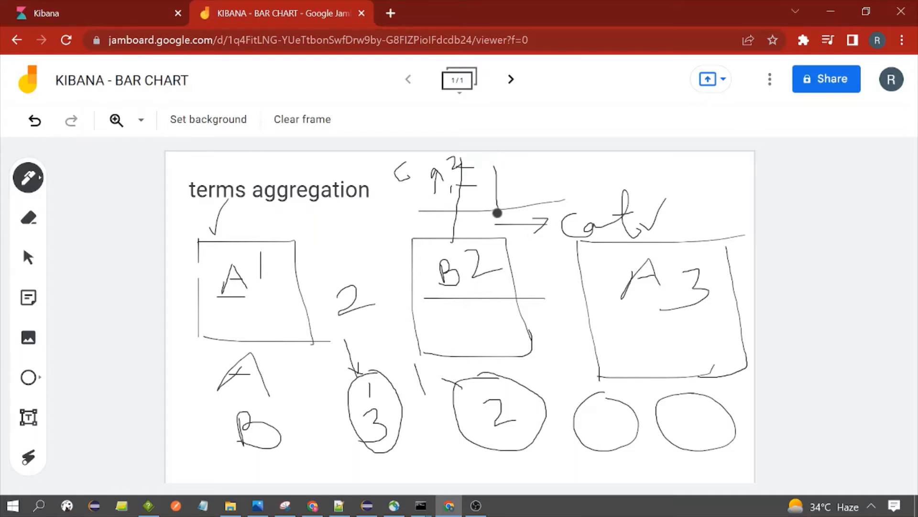
{"action": "mouse_move", "coordinate": [497, 213]}
{"action": "left_mouse_down"}
{"action": "mouse_move", "coordinate": [493, 223]}
{"action": "mouse_move", "coordinate": [505, 217]}
{"action": "left_mouse_up"}
{"action": "left_click_drag", "start_coordinate": [542, 180], "coordinate": [541, 215]}
{"action": "mouse_move", "coordinate": [406, 160]}
{"action": "left_mouse_down"}
{"action": "mouse_move", "coordinate": [416, 222]}
{"action": "mouse_move", "coordinate": [468, 252]}
{"action": "mouse_move", "coordinate": [556, 235]}
{"action": "mouse_move", "coordinate": [542, 168]}
{"action": "mouse_move", "coordinate": [418, 164]}
{"action": "mouse_move", "coordinate": [417, 223]}
{"action": "left_mouse_up"}
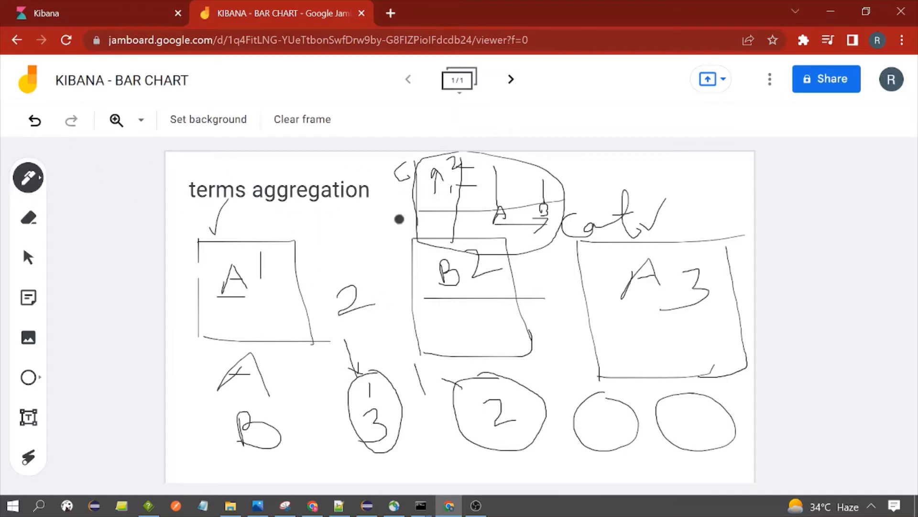
Switch to the Kibana visualization and choose Count as the Y-axis metric aggregation
{"action": "left_click", "coordinate": [98, 7]}
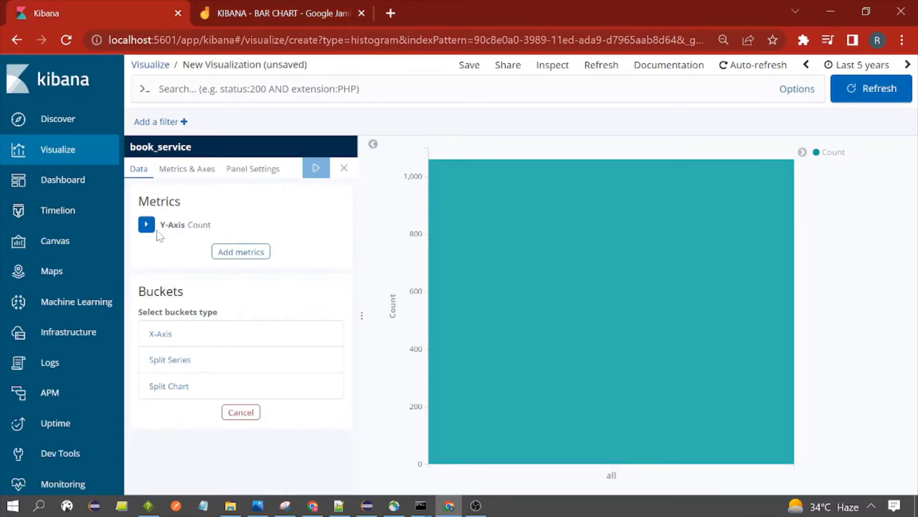
{"action": "left_click_drag", "start_coordinate": [213, 225], "coordinate": [197, 225]}
{"action": "left_click", "coordinate": [376, 194]}
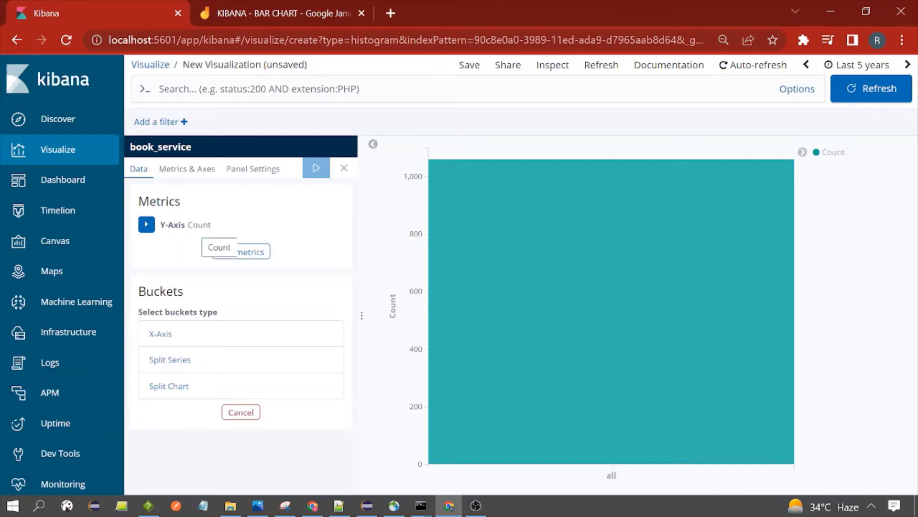
{"action": "left_click", "coordinate": [147, 225]}
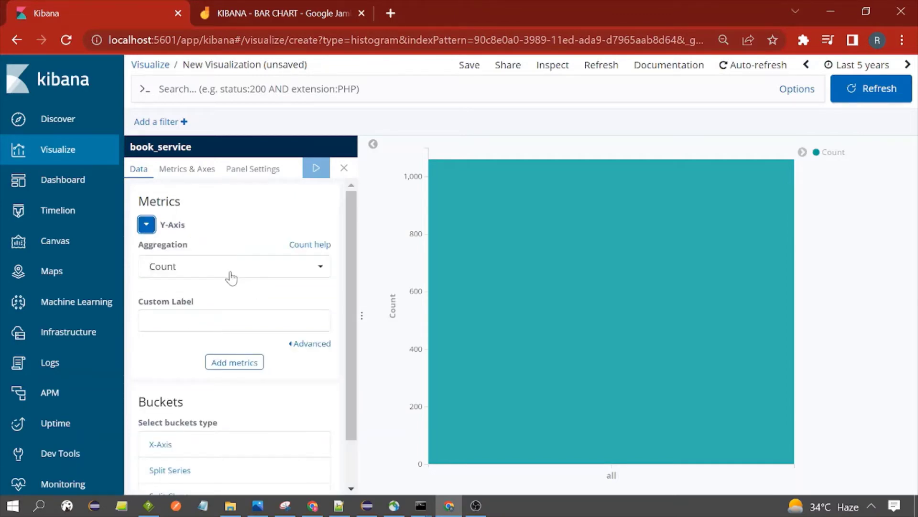
{"action": "left_click", "coordinate": [231, 277]}
{"action": "left_click", "coordinate": [191, 332]}
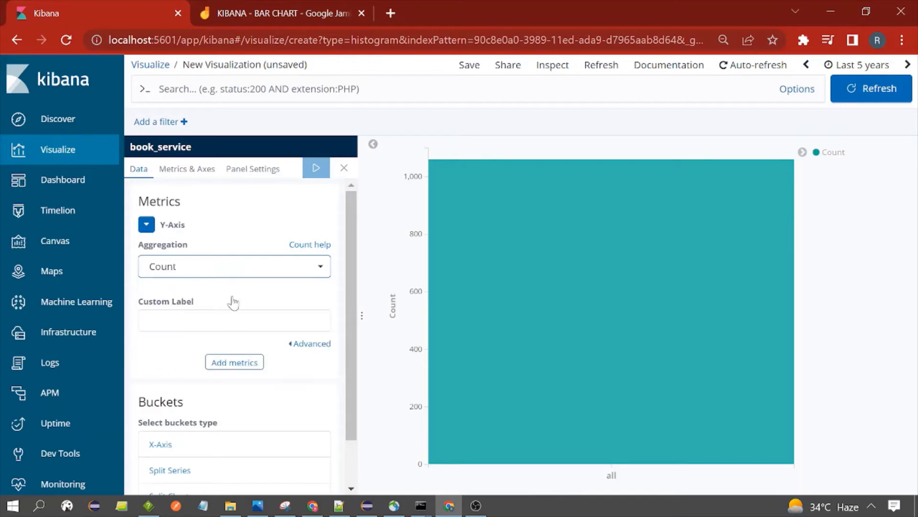
{"action": "left_click", "coordinate": [148, 226]}
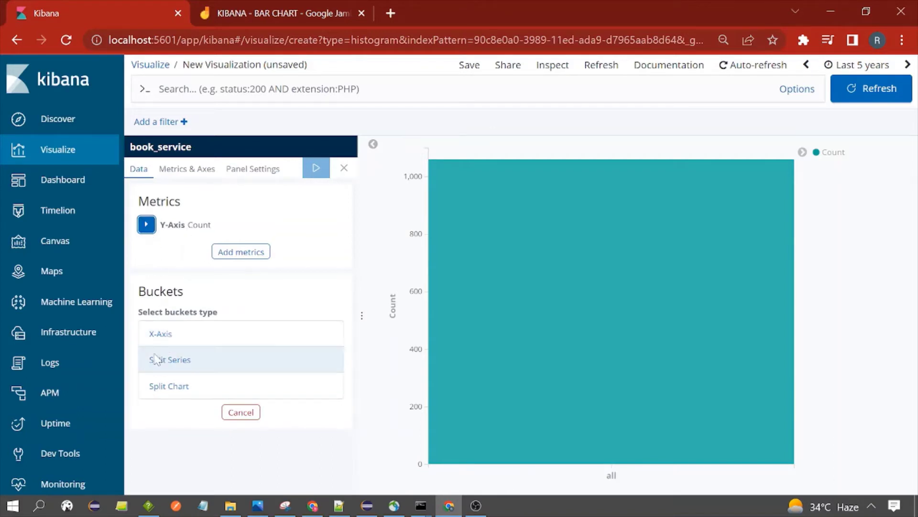
Add an X-axis bucket that uses the Terms aggregation
{"action": "left_click", "coordinate": [163, 338]}
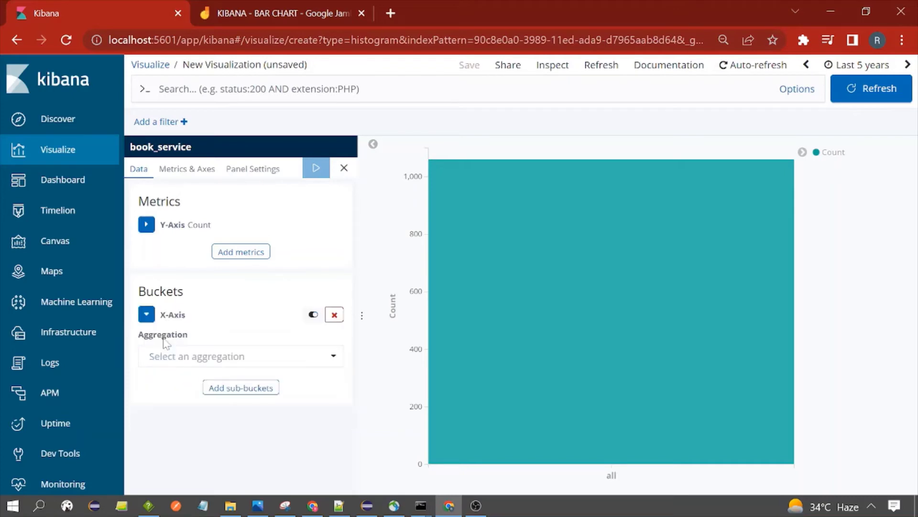
{"action": "left_click", "coordinate": [316, 367]}
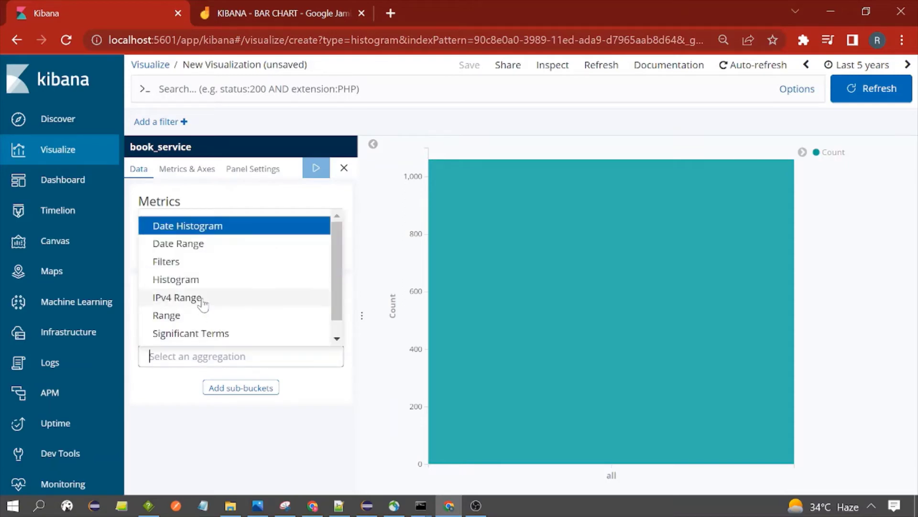
{"action": "scroll", "coordinate": [215, 287], "scroll_direction": "down", "scroll_amount": 1}
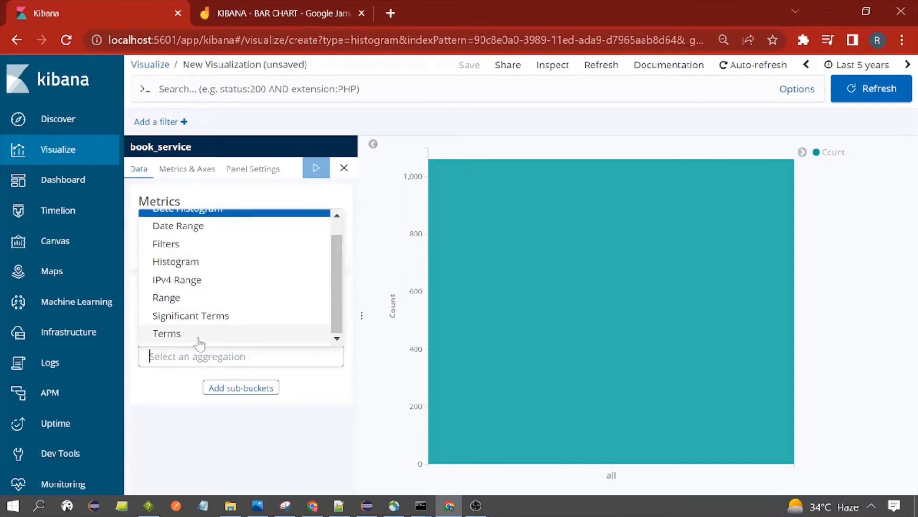
{"action": "left_click", "coordinate": [183, 337]}
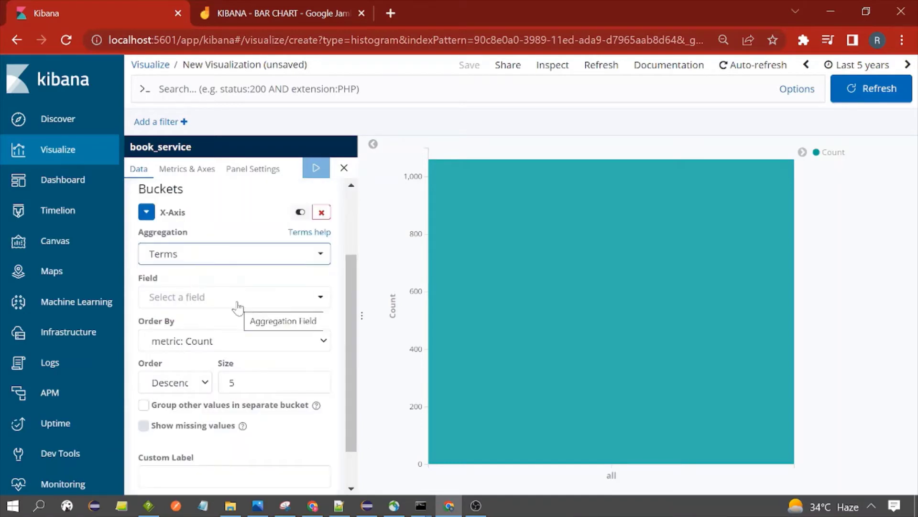
Open Kibana Discover in a second browser tab and expand the first log entry to examine its fields
{"action": "right_click", "coordinate": [75, 15]}
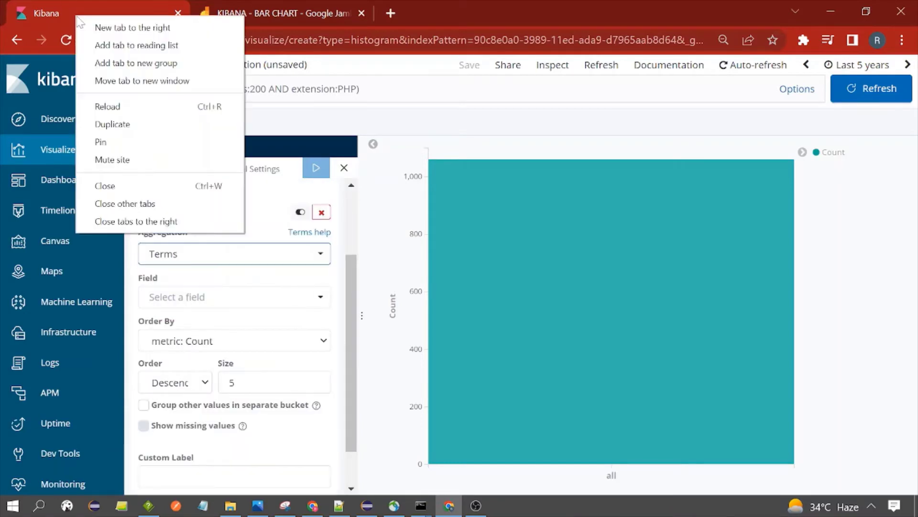
{"action": "left_click", "coordinate": [138, 128]}
{"action": "scroll", "coordinate": [473, 373], "scroll_direction": "down", "scroll_amount": 2}
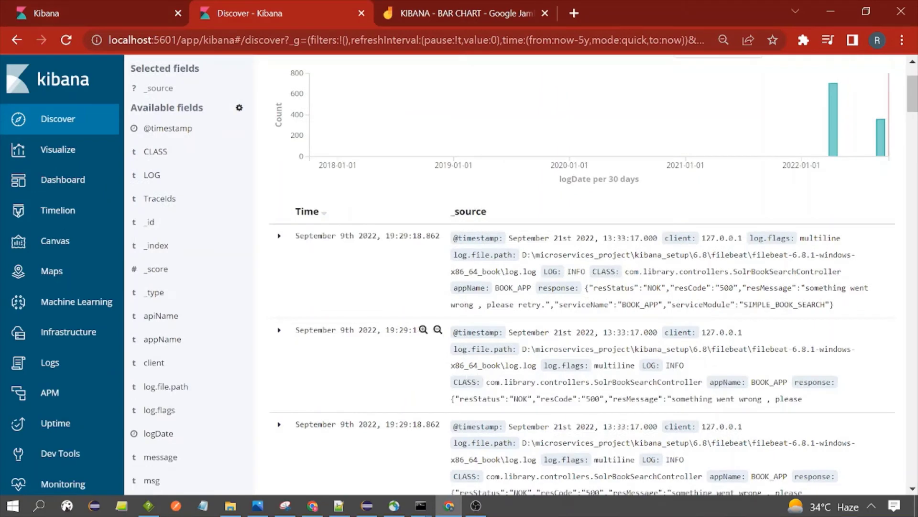
{"action": "left_click", "coordinate": [278, 235]}
{"action": "scroll", "coordinate": [402, 339], "scroll_direction": "down", "scroll_amount": 3}
{"action": "scroll", "coordinate": [402, 339], "scroll_direction": "down", "scroll_amount": 3}
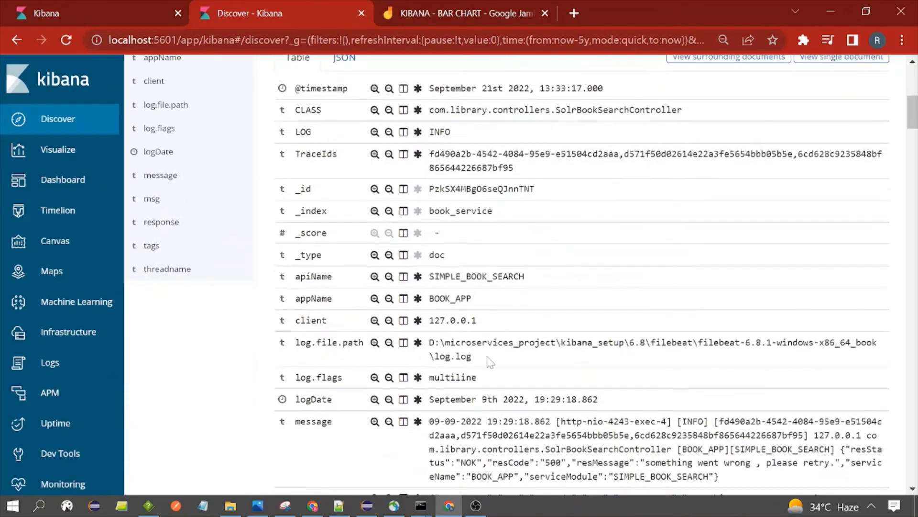
Back in the visualization, set the X-axis Terms field to apiName.keyword
{"action": "left_click", "coordinate": [85, 14]}
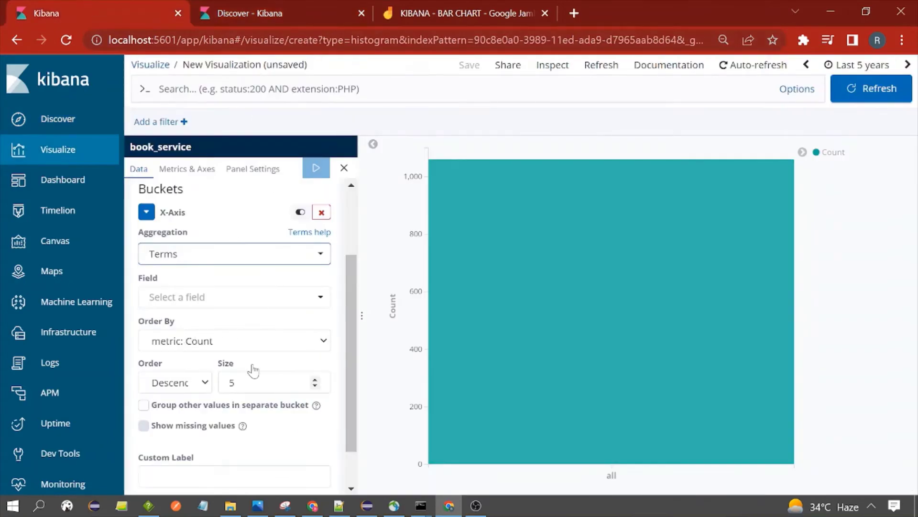
{"action": "left_click", "coordinate": [210, 303]}
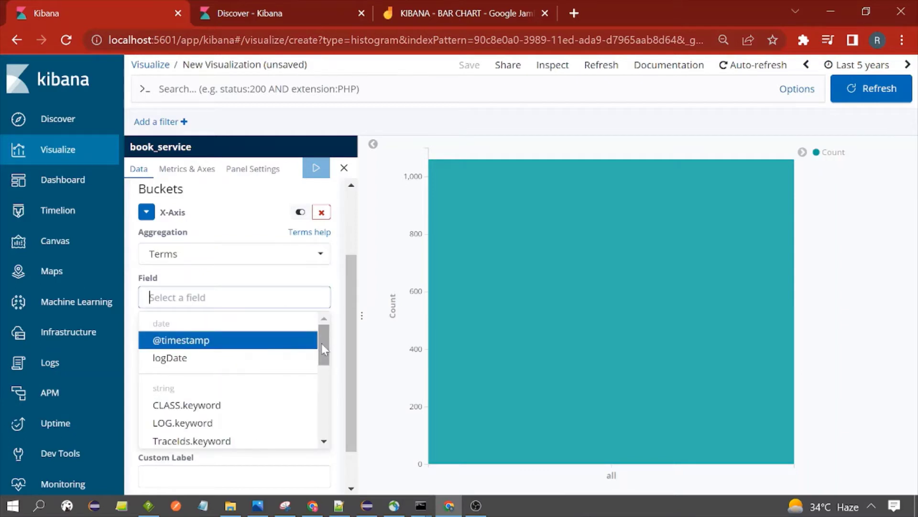
{"action": "left_click_drag", "start_coordinate": [327, 352], "coordinate": [330, 408]}
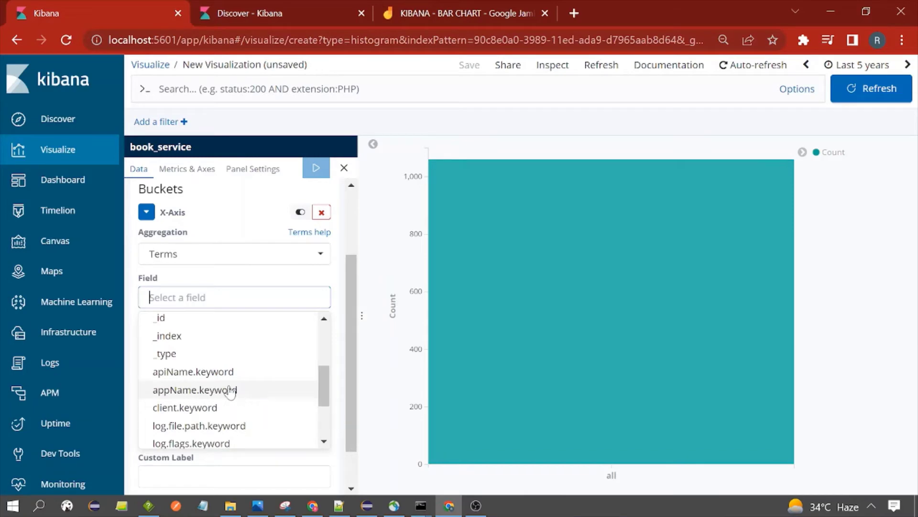
{"action": "left_click", "coordinate": [207, 377]}
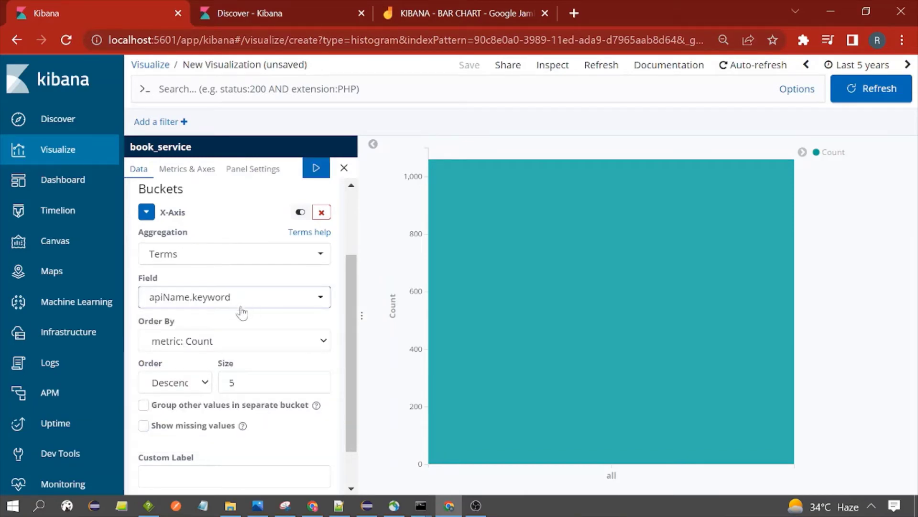
Examine the apiName field in the expanded Discover log entry
{"action": "key", "text": "ctrl+Tab"}
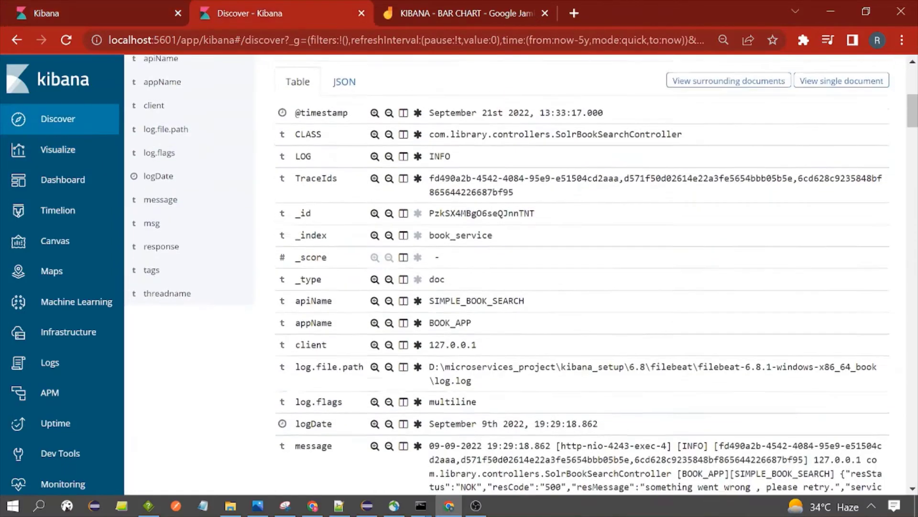
{"action": "scroll", "coordinate": [382, 335], "scroll_direction": "up", "scroll_amount": 5}
{"action": "scroll", "coordinate": [361, 230], "scroll_direction": "down", "scroll_amount": 3}
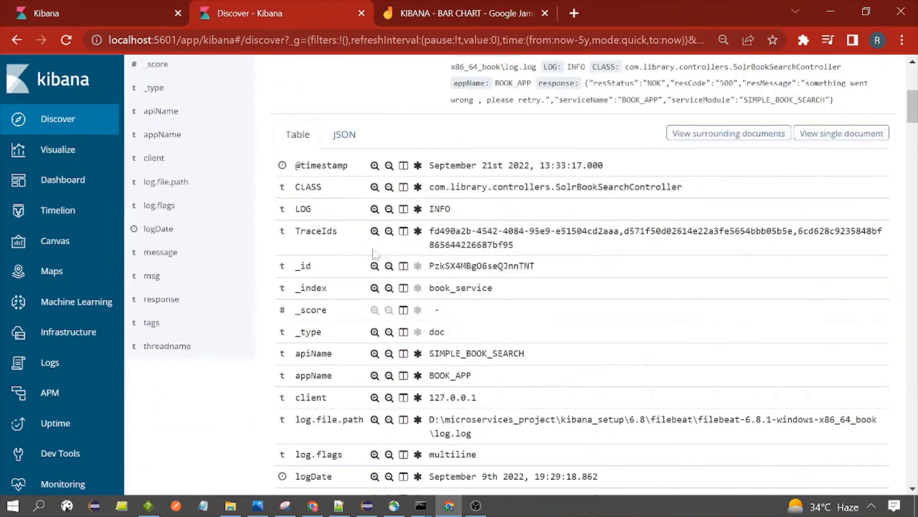
{"action": "scroll", "coordinate": [335, 368], "scroll_direction": "down", "scroll_amount": 2}
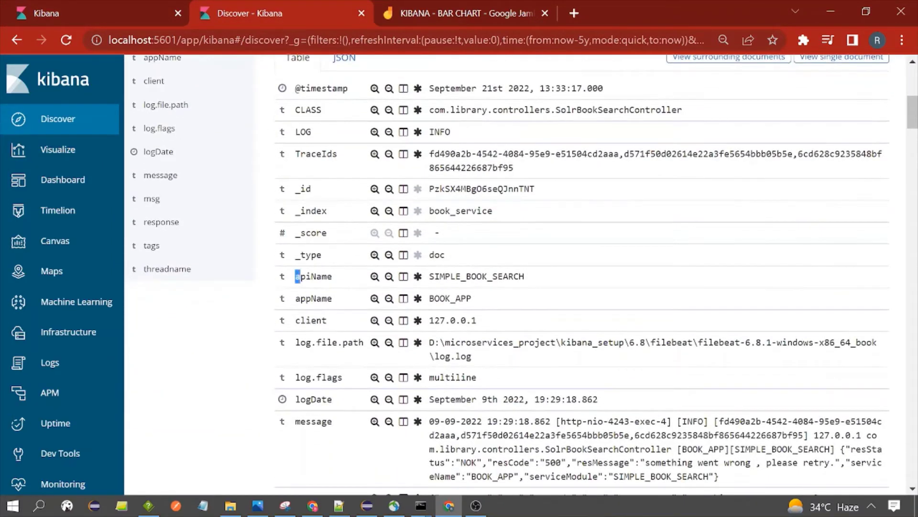
{"action": "left_click_drag", "start_coordinate": [297, 276], "coordinate": [342, 282]}
{"action": "left_click", "coordinate": [344, 283]}
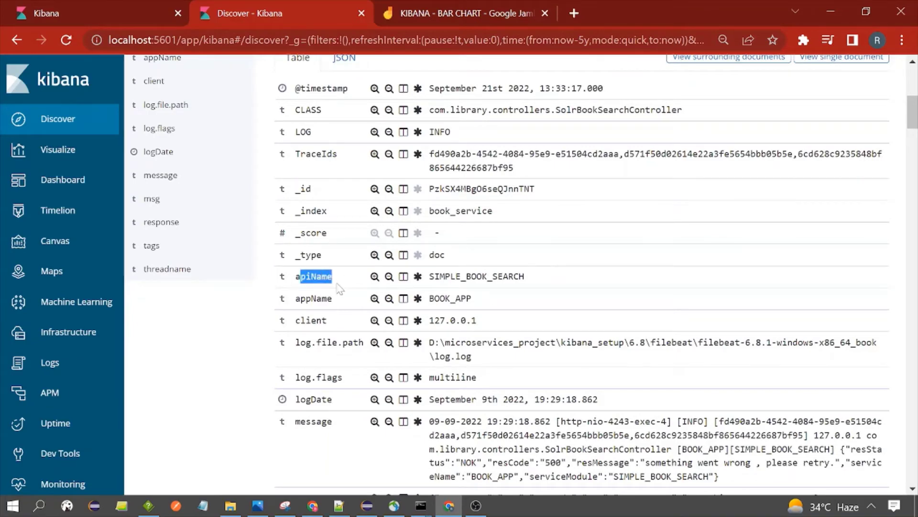
{"action": "left_click", "coordinate": [338, 285]}
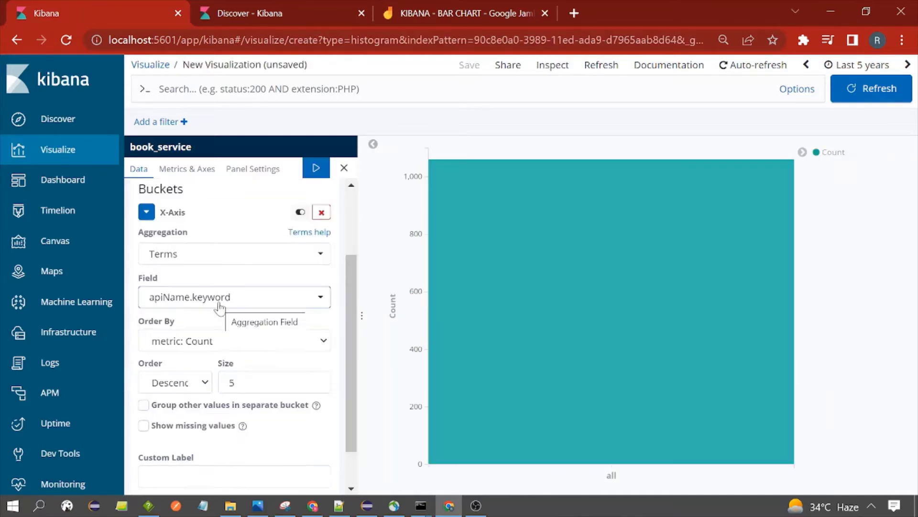
Order the X-axis terms by descending count and keep the bucket size at 5
{"action": "scroll", "coordinate": [205, 299], "scroll_direction": "down", "scroll_amount": 1}
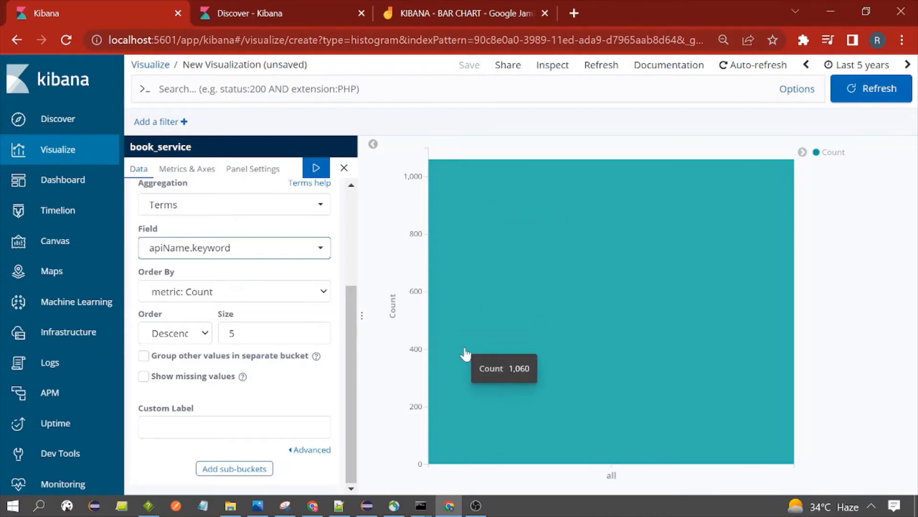
{"action": "left_click", "coordinate": [202, 337]}
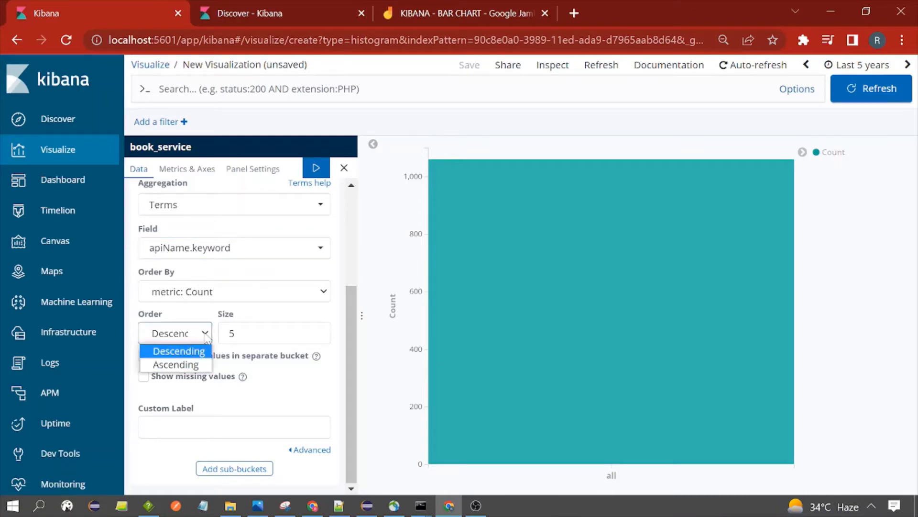
{"action": "left_click", "coordinate": [194, 352]}
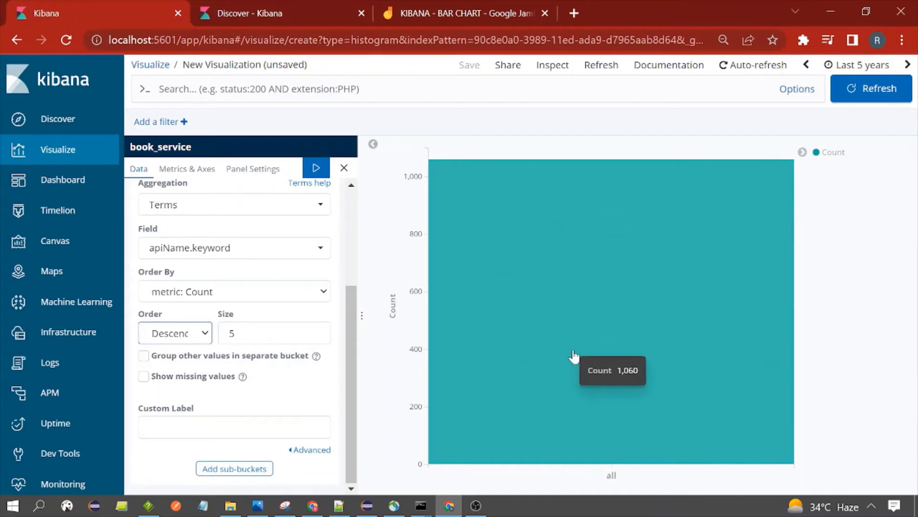
{"action": "left_click", "coordinate": [234, 333]}
{"action": "double_click", "coordinate": [232, 333]}
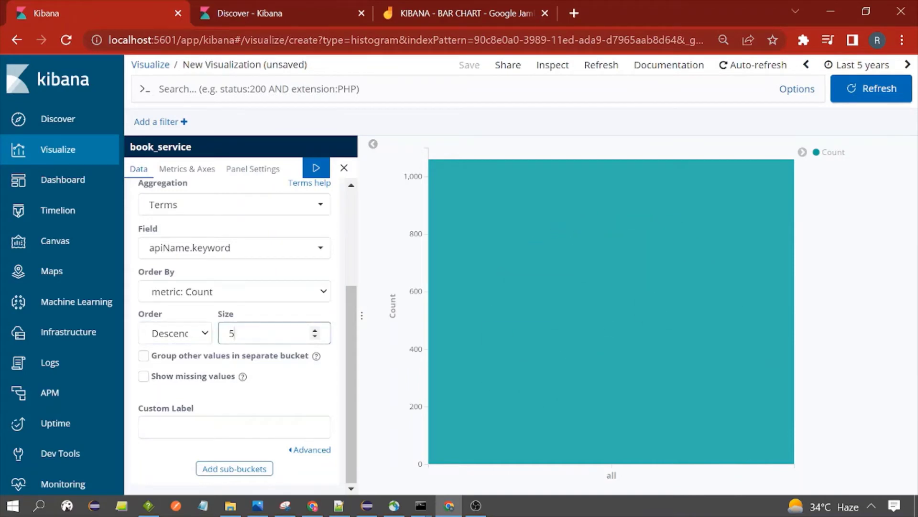
{"action": "mouse_move", "coordinate": [517, 267]}
Set the X-axis bucket size to 100 and give the X-axis the custom label API NAME
{"action": "left_click", "coordinate": [232, 427]}
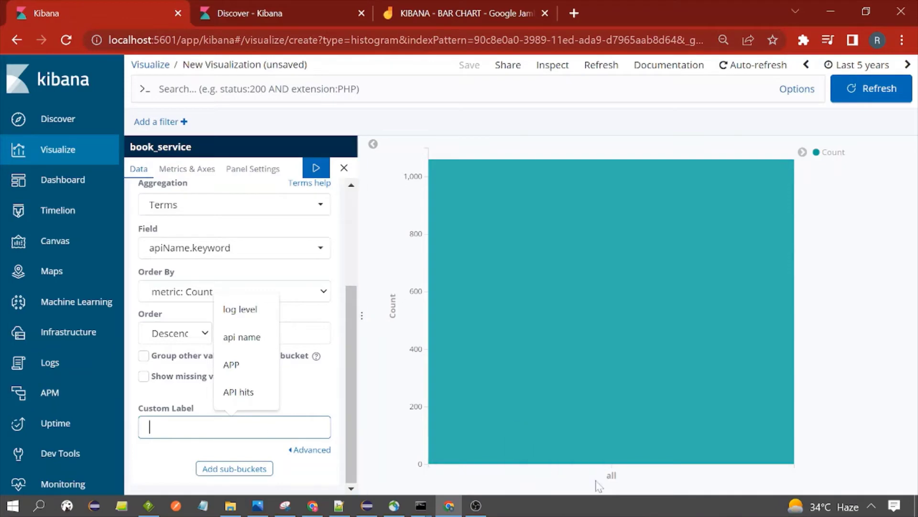
{"action": "type", "text": "API"}
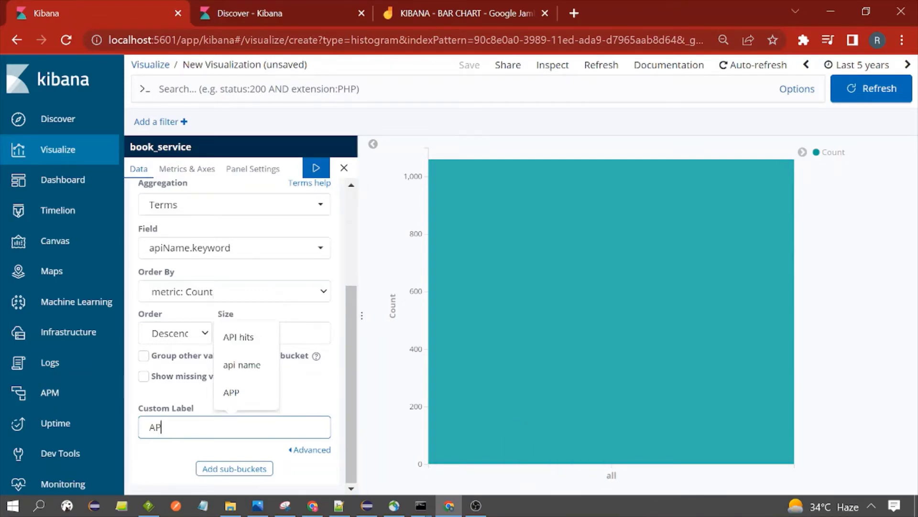
{"action": "type", "text": " NAME"}
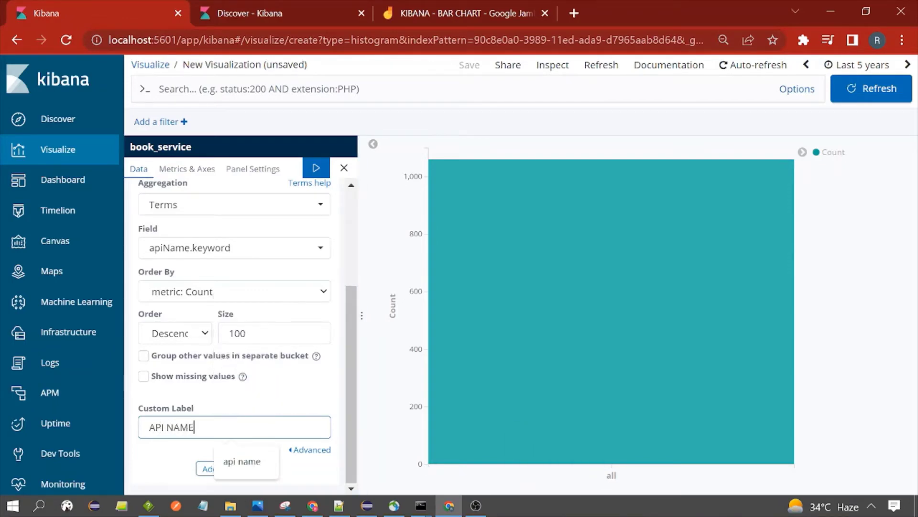
{"action": "left_click", "coordinate": [181, 455]}
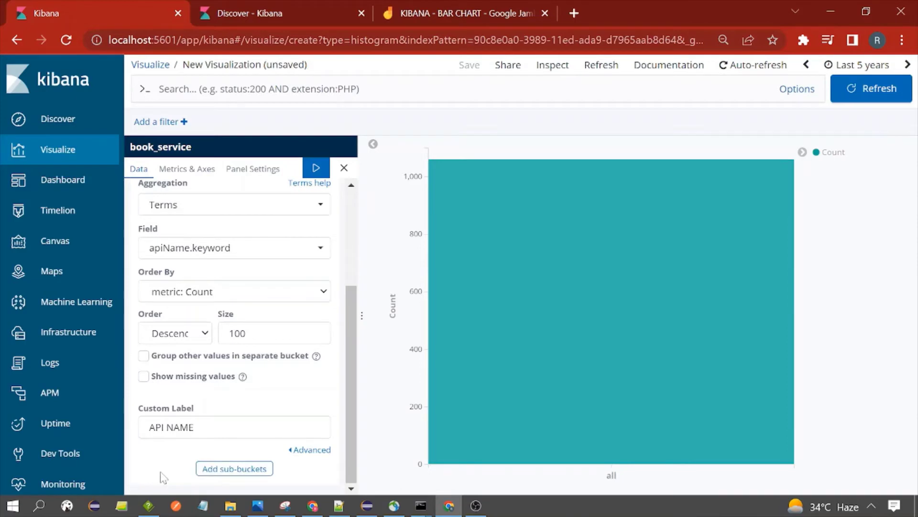
Give the Y-axis Count metric the custom label APH NAME COUNT and apply the changes to the chart
{"action": "scroll", "coordinate": [162, 477], "scroll_direction": "up", "scroll_amount": 5}
{"action": "left_click", "coordinate": [229, 321]}
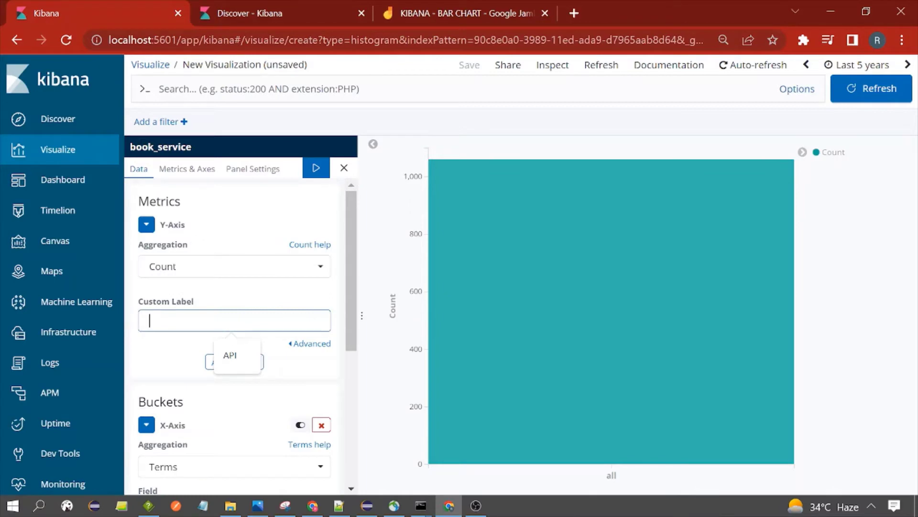
{"action": "type", "text": "APH N"}
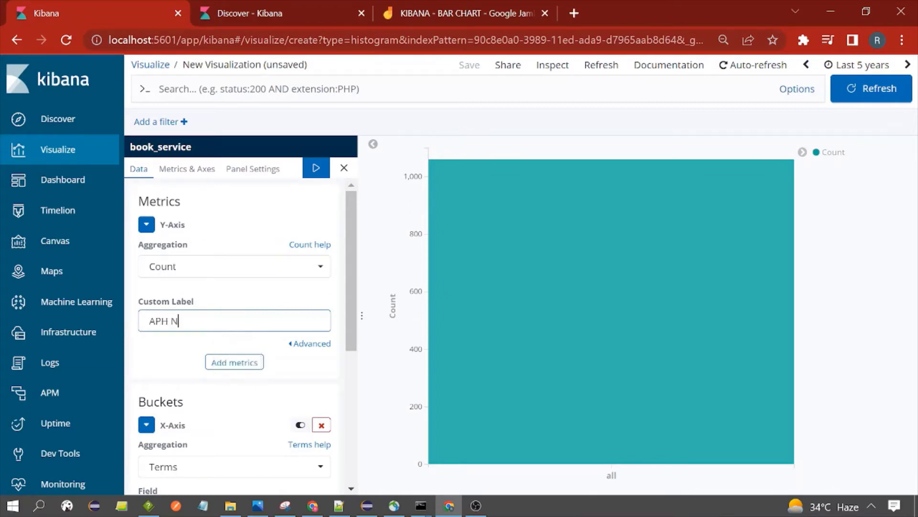
{"action": "type", "text": "AME COUNT"}
{"action": "scroll", "coordinate": [271, 362], "scroll_direction": "down", "scroll_amount": 5}
{"action": "scroll", "coordinate": [221, 301], "scroll_direction": "up", "scroll_amount": 3}
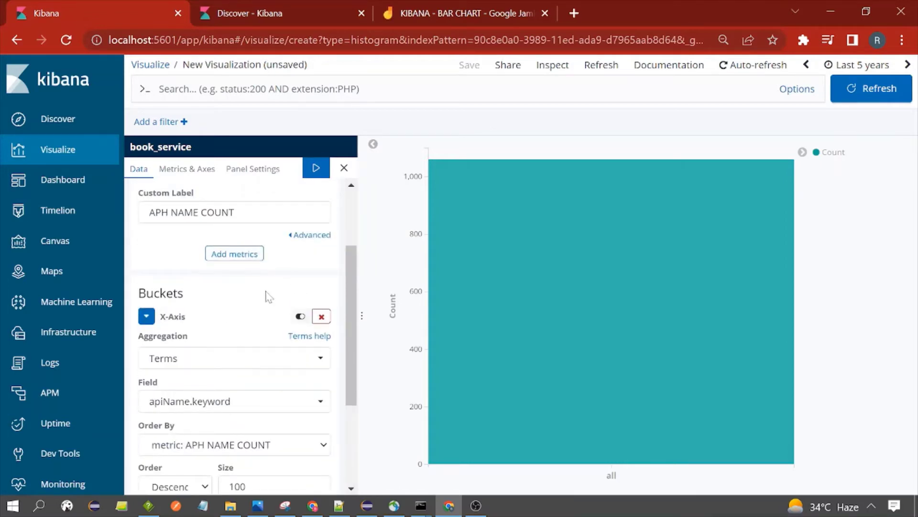
{"action": "left_click", "coordinate": [316, 169]}
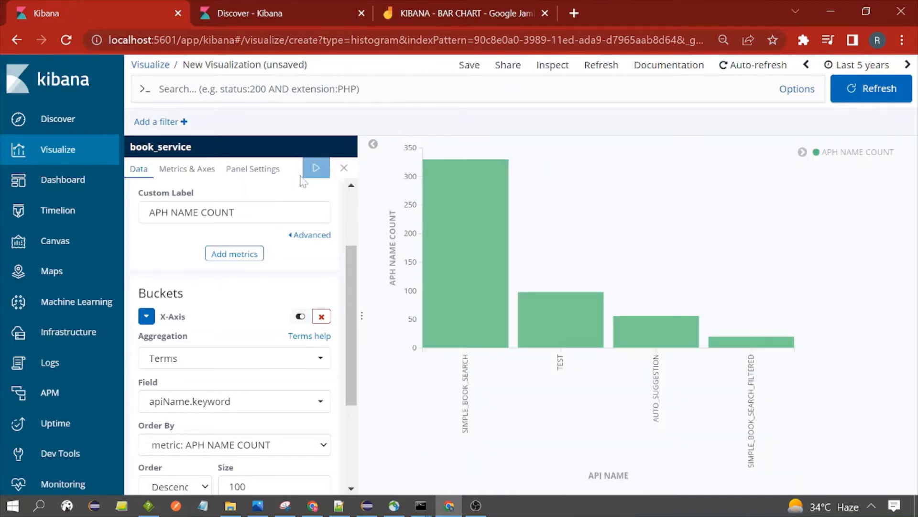
Examine the count and API name behind each bar of the chart
{"action": "mouse_move", "coordinate": [565, 337]}
{"action": "left_click_drag", "start_coordinate": [464, 432], "coordinate": [465, 368]}
{"action": "left_click", "coordinate": [465, 369]}
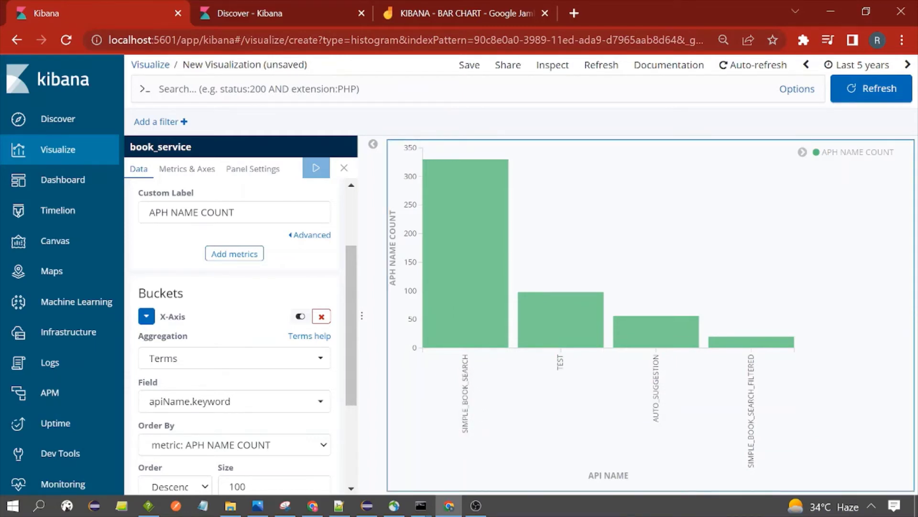
{"action": "mouse_move", "coordinate": [469, 211]}
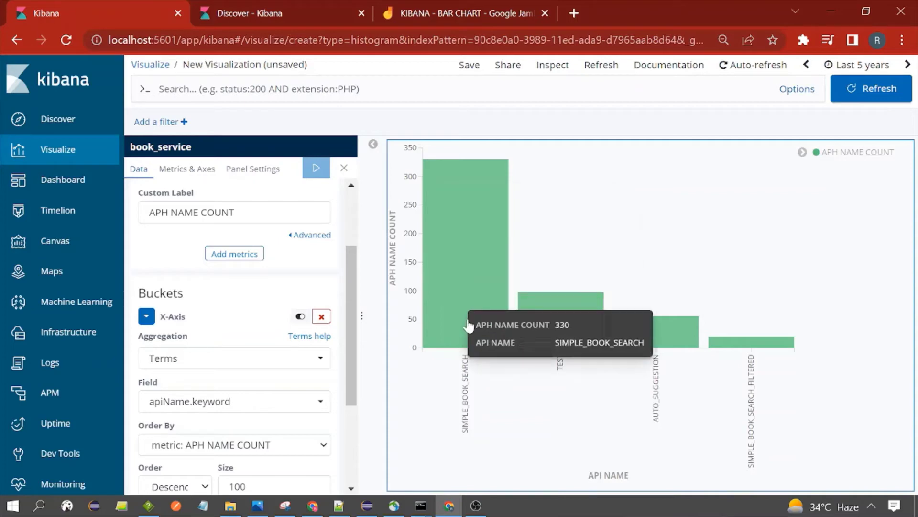
{"action": "mouse_move", "coordinate": [562, 311]}
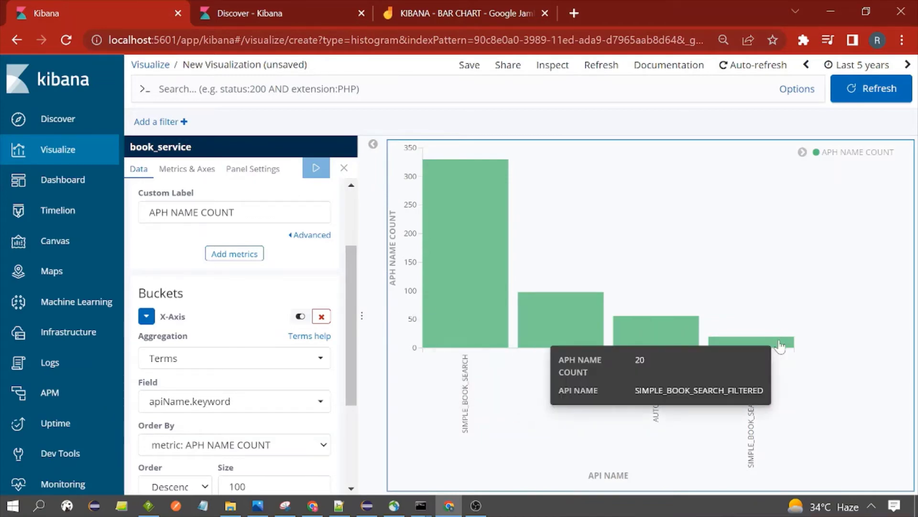
{"action": "mouse_move", "coordinate": [777, 346]}
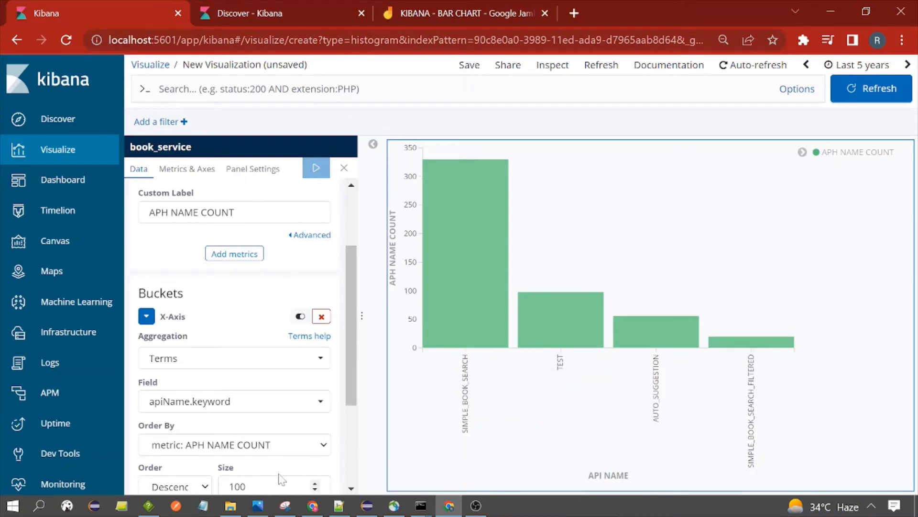
Limit the X-axis terms to a size of 3, update the chart and inspect the Y-axis label
{"action": "scroll", "coordinate": [354, 404], "scroll_direction": "down", "scroll_amount": 2}
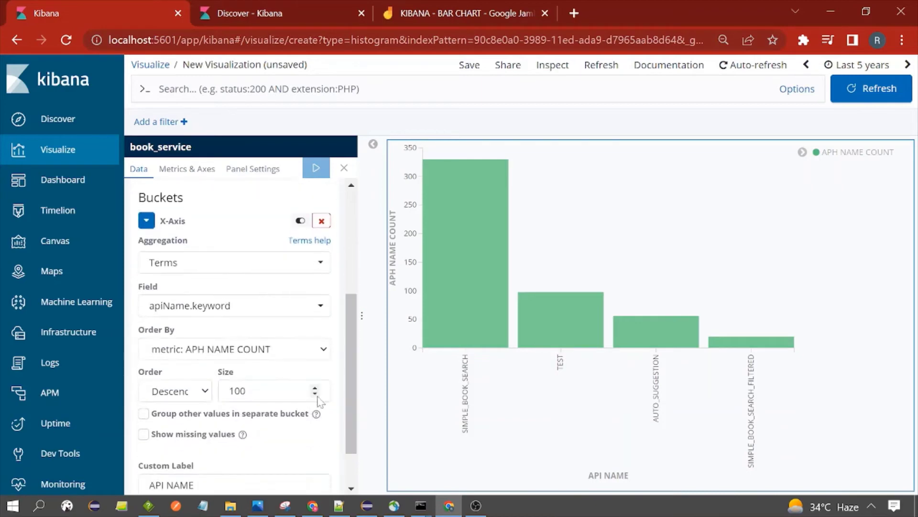
{"action": "mouse_move", "coordinate": [653, 337]}
{"action": "double_click", "coordinate": [238, 390]}
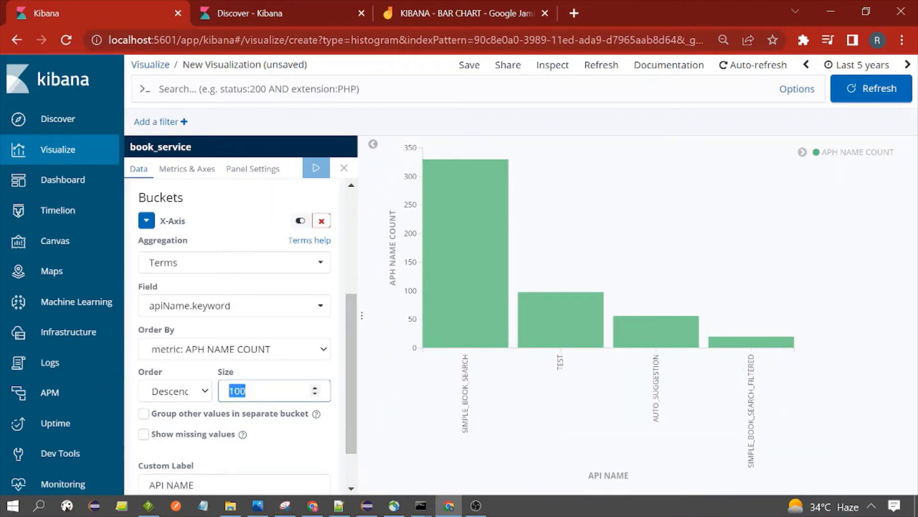
{"action": "type", "text": "3"}
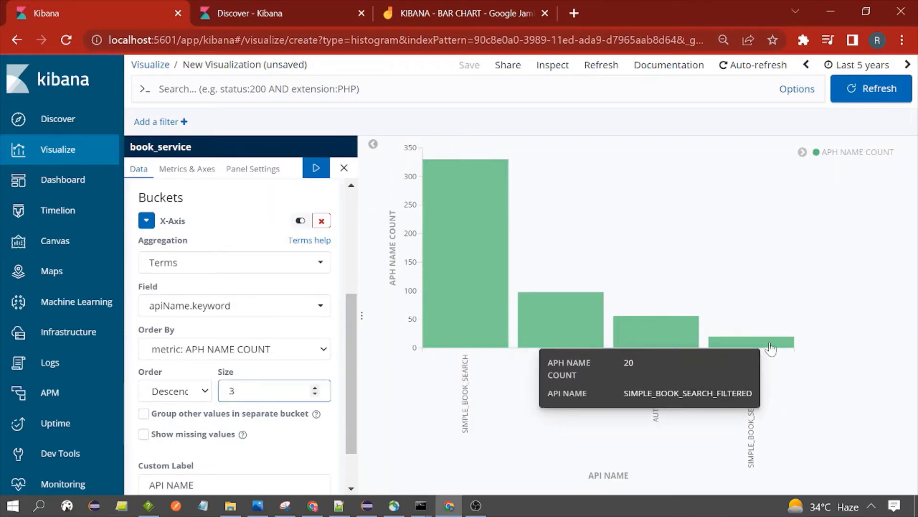
{"action": "key", "text": "Return"}
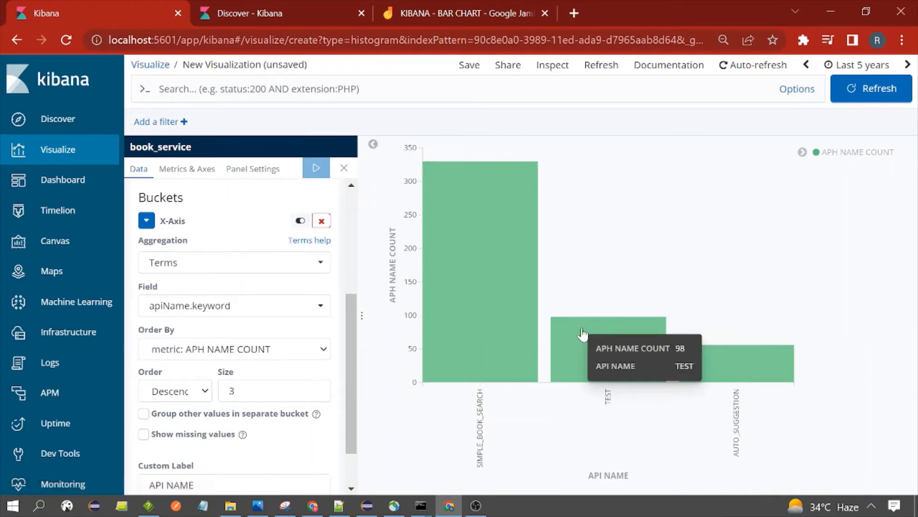
{"action": "scroll", "coordinate": [234, 335], "scroll_direction": "down", "scroll_amount": 1}
{"action": "left_click_drag", "start_coordinate": [392, 297], "coordinate": [393, 231]}
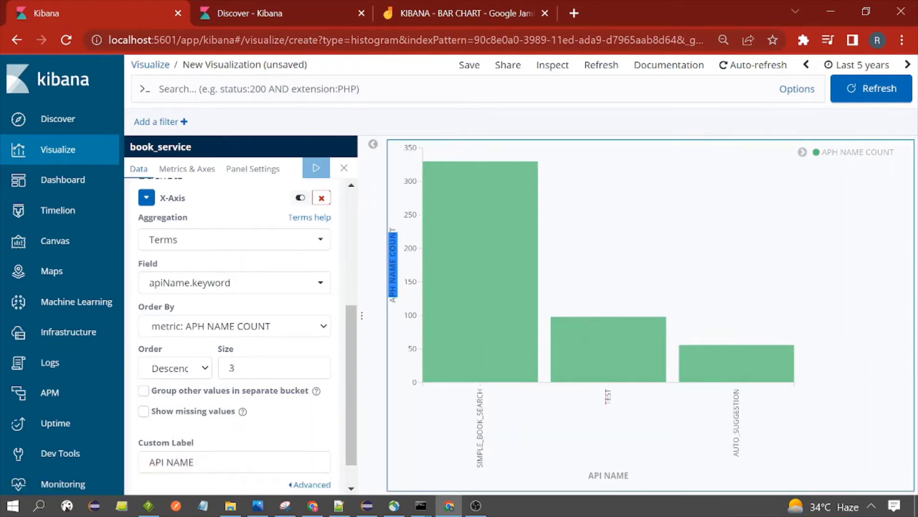
{"action": "left_click", "coordinate": [402, 67]}
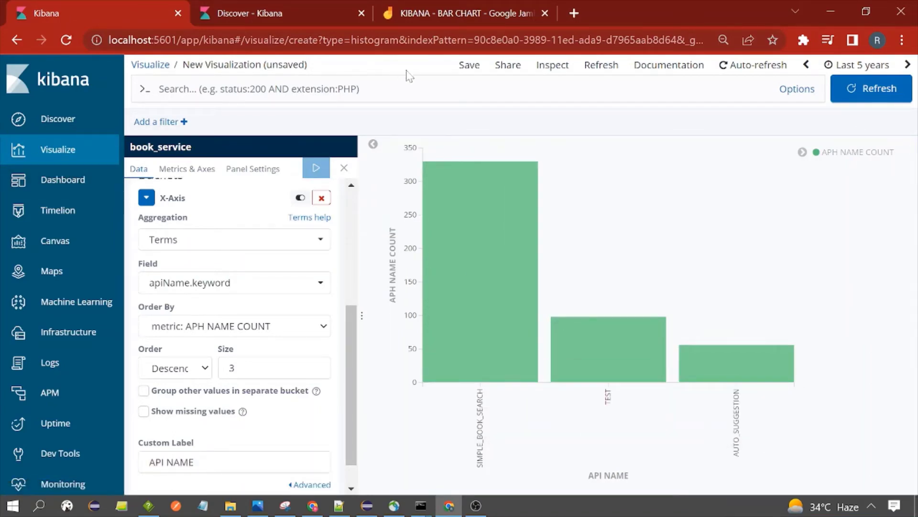
Set the X-axis terms size to 2 and apply it to the chart
{"action": "double_click", "coordinate": [232, 367]}
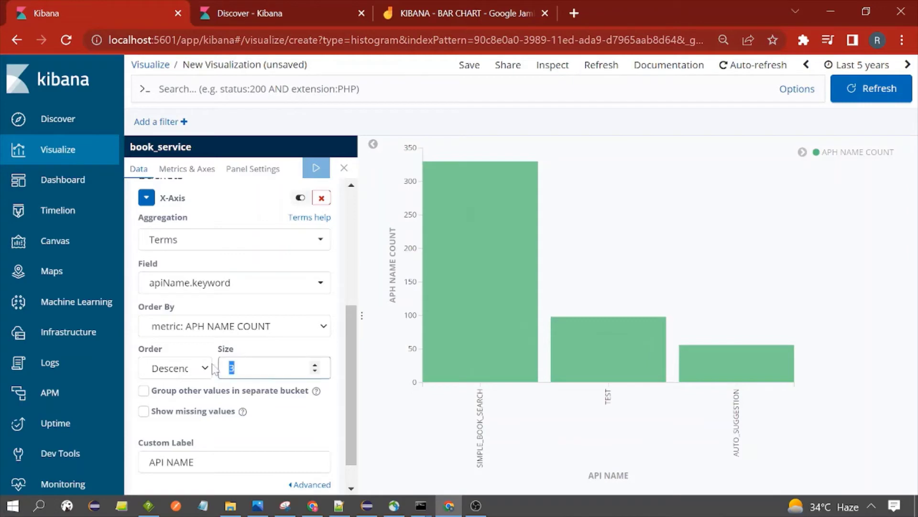
{"action": "type", "text": "2"}
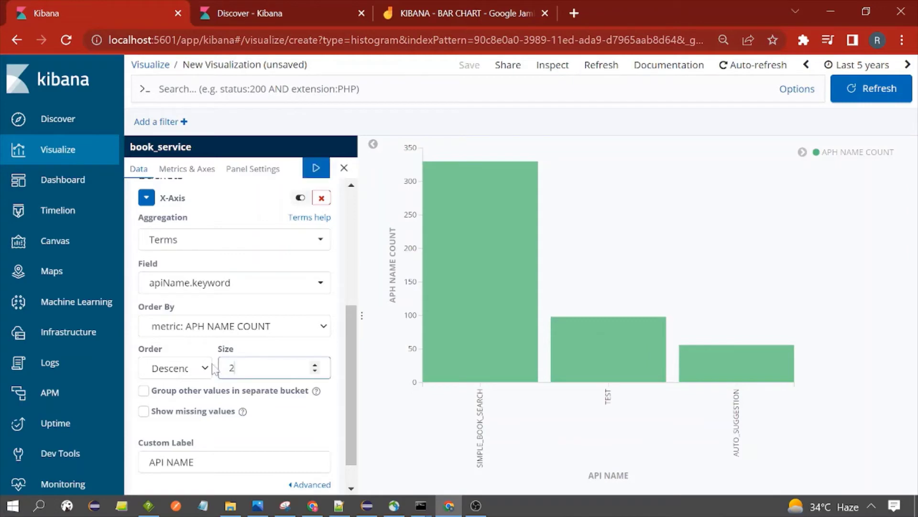
{"action": "left_click", "coordinate": [316, 170]}
{"action": "scroll", "coordinate": [268, 345], "scroll_direction": "down", "scroll_amount": 1}
{"action": "left_click", "coordinate": [233, 333]}
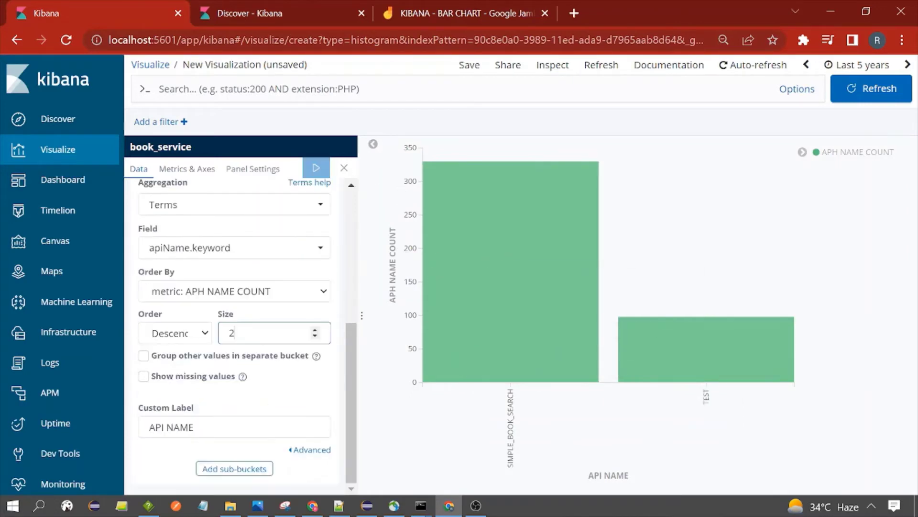
{"action": "scroll", "coordinate": [339, 325], "scroll_direction": "up", "scroll_amount": 5}
Check the total number of book_service hits in Discover and return to the visualization
{"action": "left_click", "coordinate": [287, 12]}
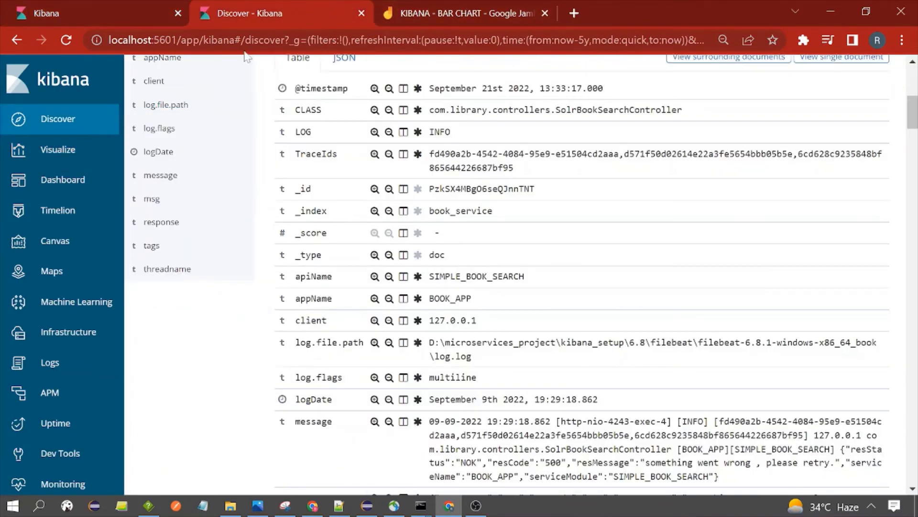
{"action": "scroll", "coordinate": [644, 237], "scroll_direction": "up", "scroll_amount": 5}
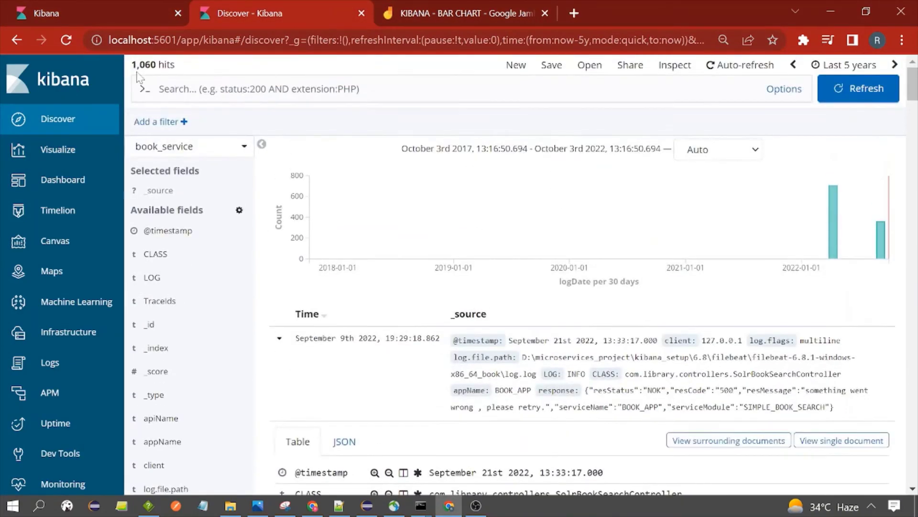
{"action": "triple_click", "coordinate": [194, 67]}
{"action": "left_click", "coordinate": [238, 76]}
{"action": "scroll", "coordinate": [378, 359], "scroll_direction": "down", "scroll_amount": 2}
{"action": "scroll", "coordinate": [378, 358], "scroll_direction": "up", "scroll_amount": 1}
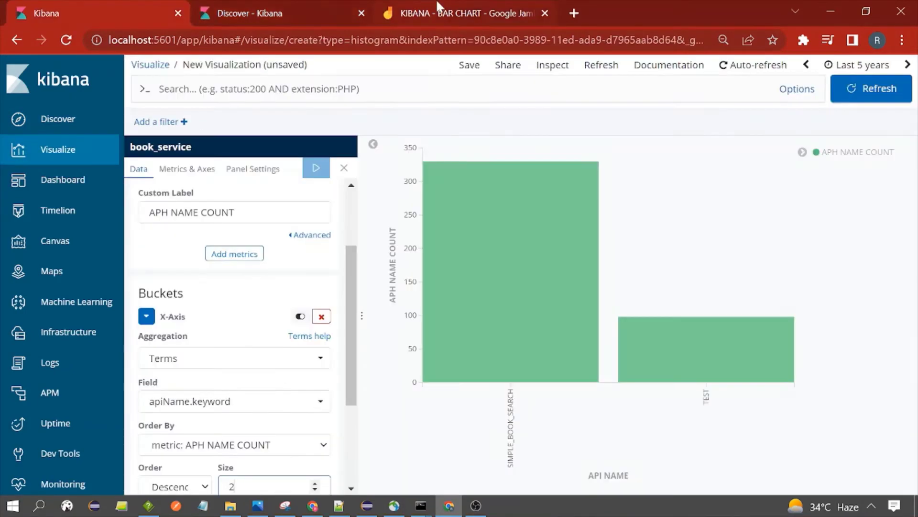
On the KIBANA - BAR CHART Jamboard, draw a row of five boxes below the terms aggregation heading with the pen
{"action": "left_click", "coordinate": [439, 11]}
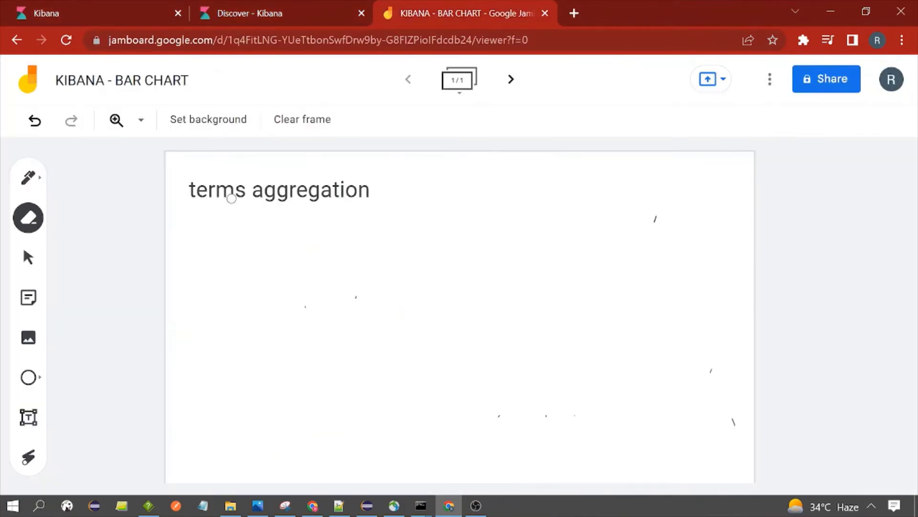
{"action": "left_click", "coordinate": [30, 188]}
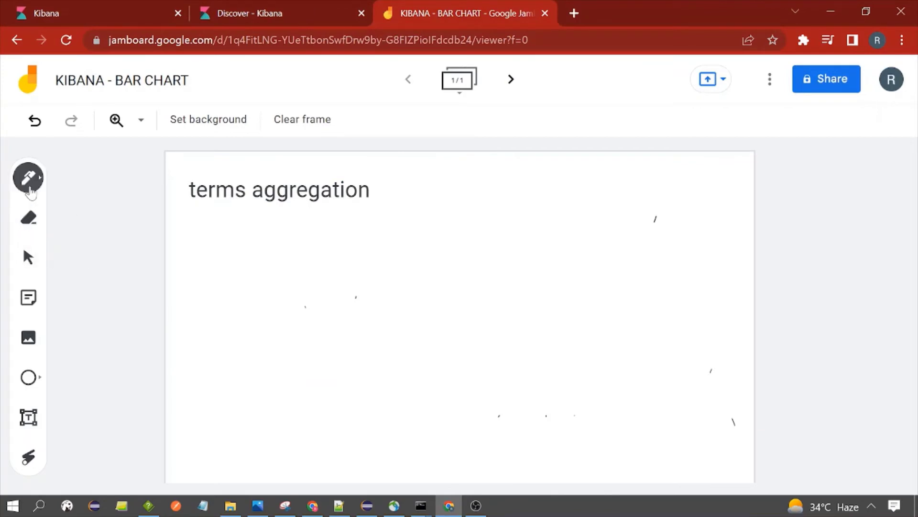
{"action": "mouse_move", "coordinate": [185, 228]}
{"action": "left_mouse_down"}
{"action": "mouse_move", "coordinate": [179, 285]}
{"action": "mouse_move", "coordinate": [216, 285]}
{"action": "mouse_move", "coordinate": [213, 238]}
{"action": "mouse_move", "coordinate": [173, 229]}
{"action": "left_mouse_up"}
{"action": "left_click_drag", "start_coordinate": [276, 231], "coordinate": [277, 275]}
{"action": "left_click_drag", "start_coordinate": [280, 231], "coordinate": [315, 274]}
{"action": "left_click_drag", "start_coordinate": [396, 234], "coordinate": [396, 277]}
{"action": "mouse_move", "coordinate": [461, 227]}
{"action": "left_mouse_down"}
{"action": "mouse_move", "coordinate": [467, 266]}
{"action": "mouse_move", "coordinate": [372, 269]}
{"action": "left_mouse_up"}
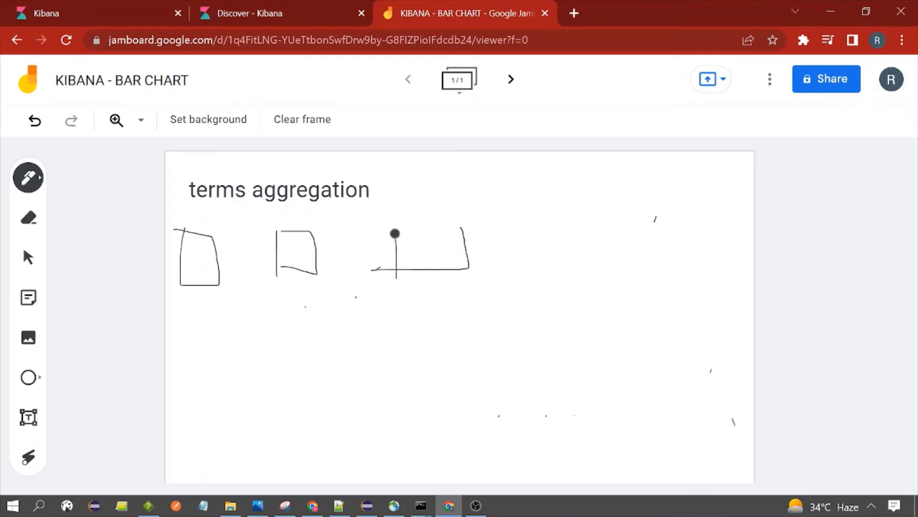
{"action": "left_click_drag", "start_coordinate": [395, 233], "coordinate": [463, 233]}
{"action": "left_click_drag", "start_coordinate": [547, 225], "coordinate": [548, 270]}
{"action": "mouse_move", "coordinate": [547, 225]}
{"action": "left_mouse_down"}
{"action": "mouse_move", "coordinate": [601, 234]}
{"action": "mouse_move", "coordinate": [589, 282]}
{"action": "left_mouse_up"}
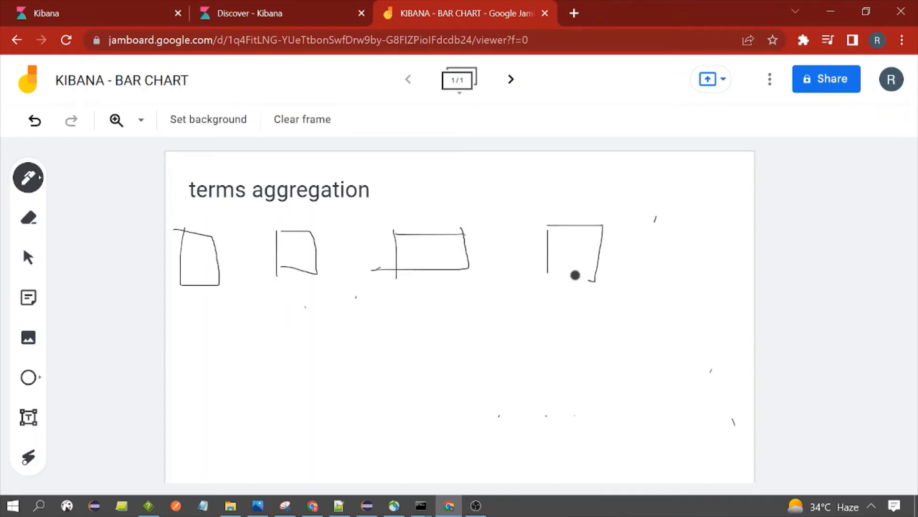
{"action": "mouse_move", "coordinate": [661, 220]}
{"action": "left_mouse_down"}
{"action": "mouse_move", "coordinate": [672, 279]}
{"action": "mouse_move", "coordinate": [727, 282]}
{"action": "mouse_move", "coordinate": [661, 278]}
{"action": "left_mouse_up"}
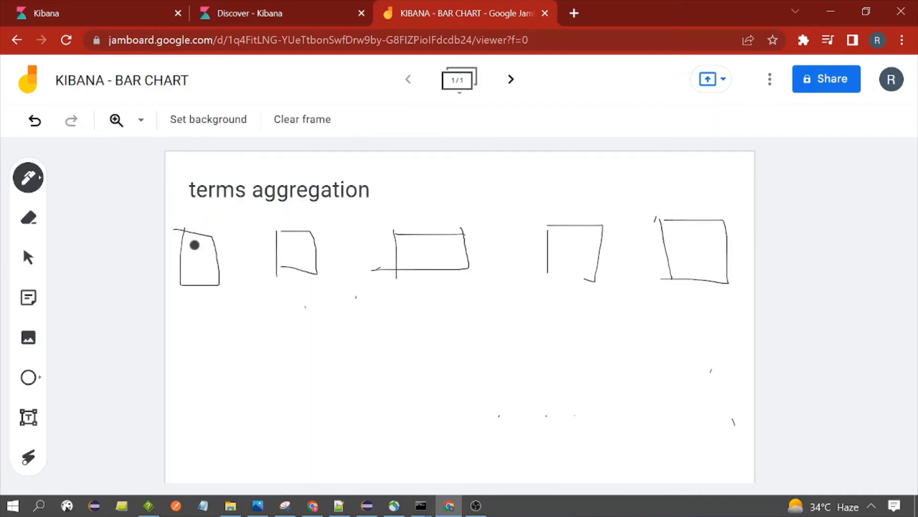
Number the five drawn boxes 1 to 5 by hand
{"action": "left_click_drag", "start_coordinate": [194, 245], "coordinate": [198, 261]}
{"action": "mouse_move", "coordinate": [290, 245]}
{"action": "left_mouse_down"}
{"action": "mouse_move", "coordinate": [304, 263]}
{"action": "mouse_move", "coordinate": [318, 262]}
{"action": "left_mouse_up"}
{"action": "mouse_move", "coordinate": [412, 243]}
{"action": "left_mouse_down"}
{"action": "mouse_move", "coordinate": [426, 250]}
{"action": "mouse_move", "coordinate": [412, 256]}
{"action": "left_mouse_up"}
{"action": "left_click_drag", "start_coordinate": [564, 238], "coordinate": [571, 269]}
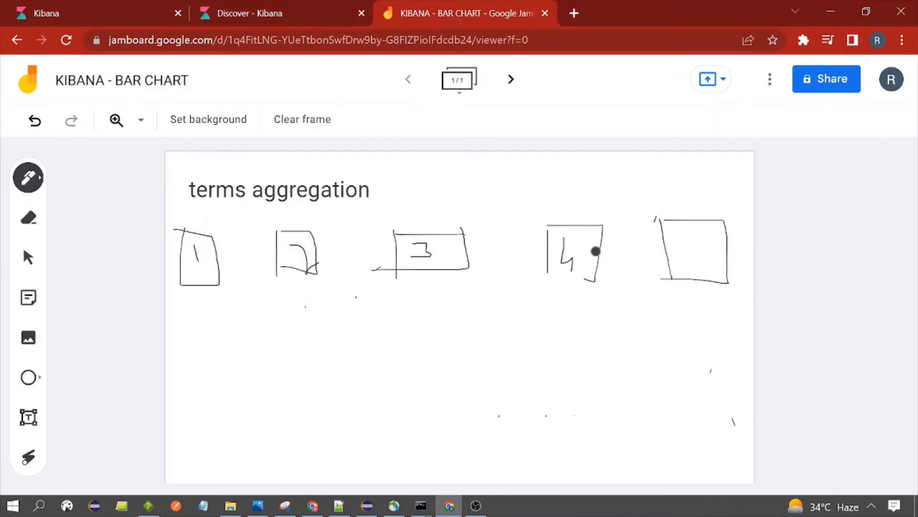
{"action": "mouse_move", "coordinate": [701, 243]}
{"action": "left_mouse_down"}
{"action": "mouse_move", "coordinate": [712, 262]}
{"action": "mouse_move", "coordinate": [697, 261]}
{"action": "mouse_move", "coordinate": [718, 239]}
{"action": "left_mouse_up"}
Write the letters A, B, C and A beneath boxes 1 to 4
{"action": "left_click_drag", "start_coordinate": [188, 315], "coordinate": [203, 303]}
{"action": "left_click_drag", "start_coordinate": [292, 288], "coordinate": [296, 306]}
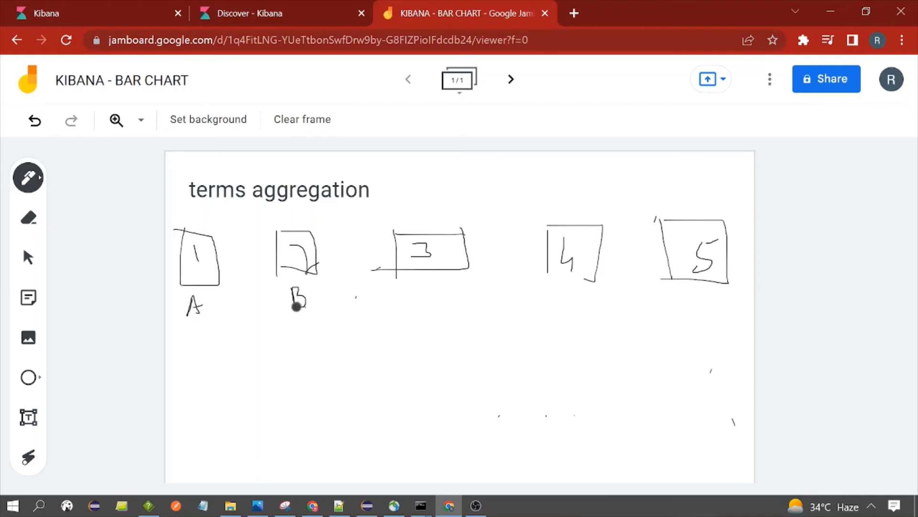
{"action": "left_click_drag", "start_coordinate": [437, 283], "coordinate": [445, 305]}
{"action": "mouse_move", "coordinate": [558, 317]}
{"action": "left_mouse_down"}
{"action": "mouse_move", "coordinate": [583, 298]}
{"action": "mouse_move", "coordinate": [589, 312]}
{"action": "mouse_move", "coordinate": [578, 307]}
{"action": "mouse_move", "coordinate": [587, 307]}
{"action": "left_mouse_up"}
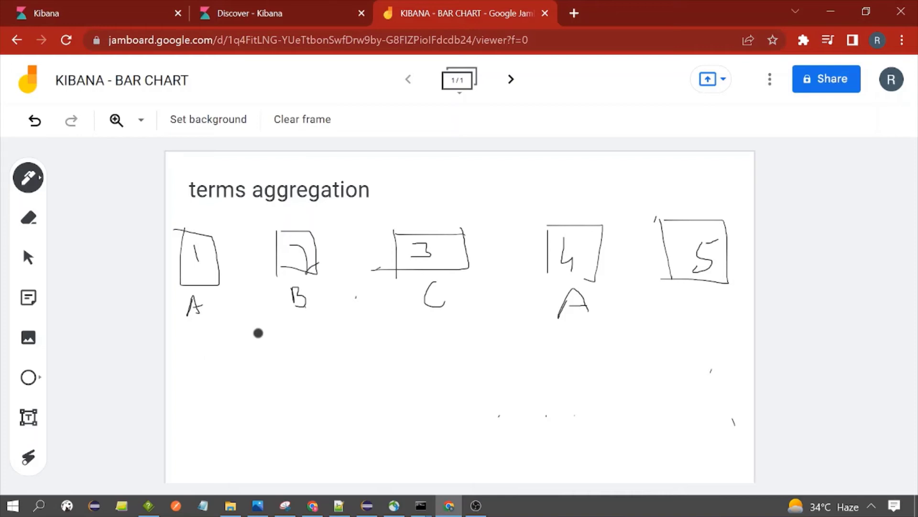
Sketch chart axes below the boxes with a vertical bar marked 2 and a horizontal line at its top
{"action": "mouse_move", "coordinate": [262, 328]}
{"action": "left_mouse_down"}
{"action": "mouse_move", "coordinate": [274, 468]}
{"action": "mouse_move", "coordinate": [486, 446]}
{"action": "left_mouse_up"}
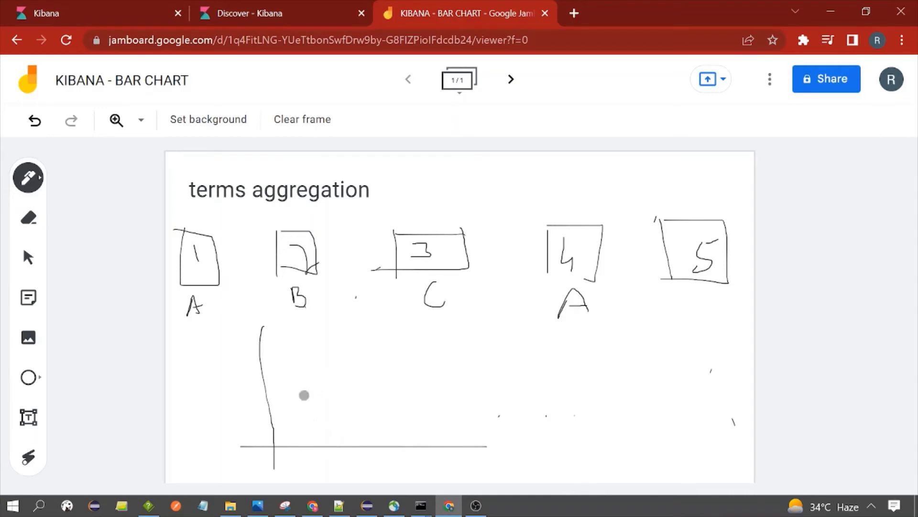
{"action": "left_click_drag", "start_coordinate": [304, 395], "coordinate": [306, 444]}
{"action": "left_click_drag", "start_coordinate": [306, 353], "coordinate": [308, 413]}
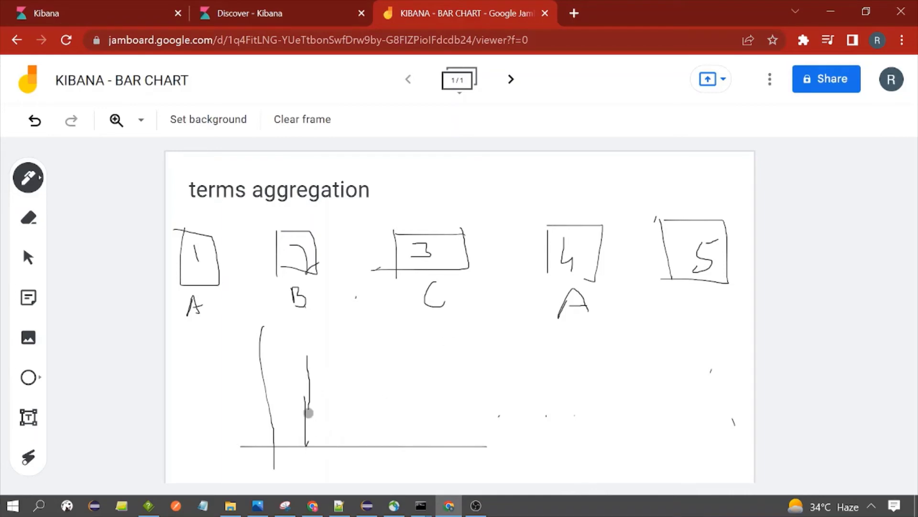
{"action": "left_click_drag", "start_coordinate": [293, 338], "coordinate": [316, 350]}
{"action": "left_click_drag", "start_coordinate": [241, 358], "coordinate": [320, 359]}
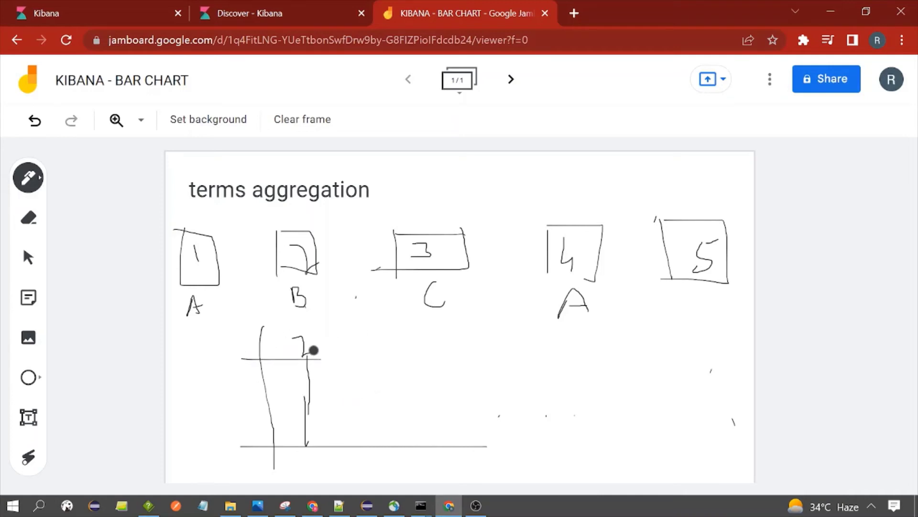
Undo the horizontal line on the sketched chart and add two shorter vertical bars, each marked 1
{"action": "left_click", "coordinate": [34, 120]}
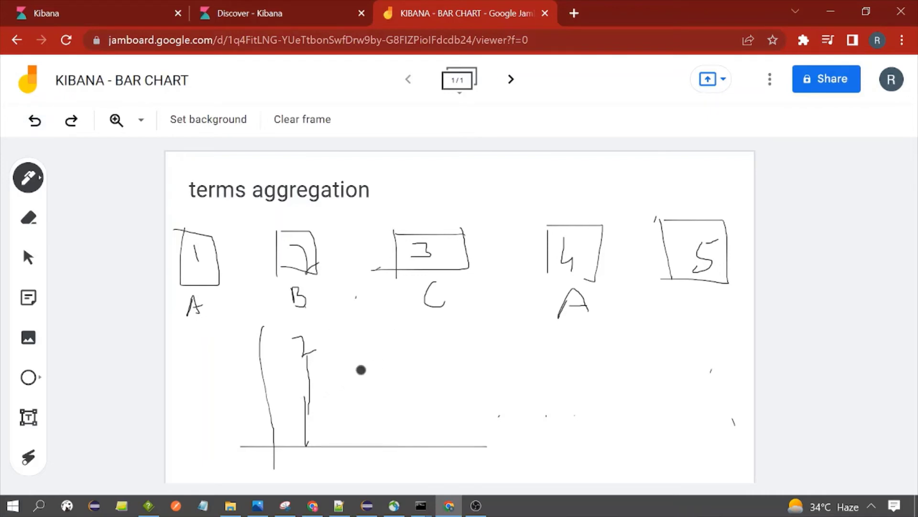
{"action": "left_click_drag", "start_coordinate": [340, 391], "coordinate": [342, 444]}
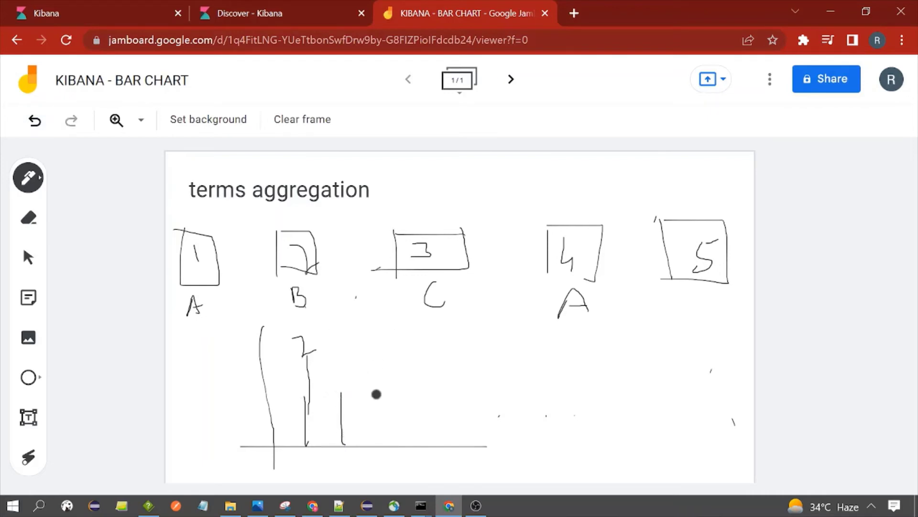
{"action": "left_click_drag", "start_coordinate": [377, 393], "coordinate": [380, 449]}
{"action": "left_click_drag", "start_coordinate": [344, 376], "coordinate": [383, 386]}
Label the three chart bars A, B and C below the axis and circle box 5
{"action": "mouse_move", "coordinate": [304, 473]}
{"action": "left_mouse_down"}
{"action": "mouse_move", "coordinate": [341, 453]}
{"action": "mouse_move", "coordinate": [335, 459]}
{"action": "left_mouse_up"}
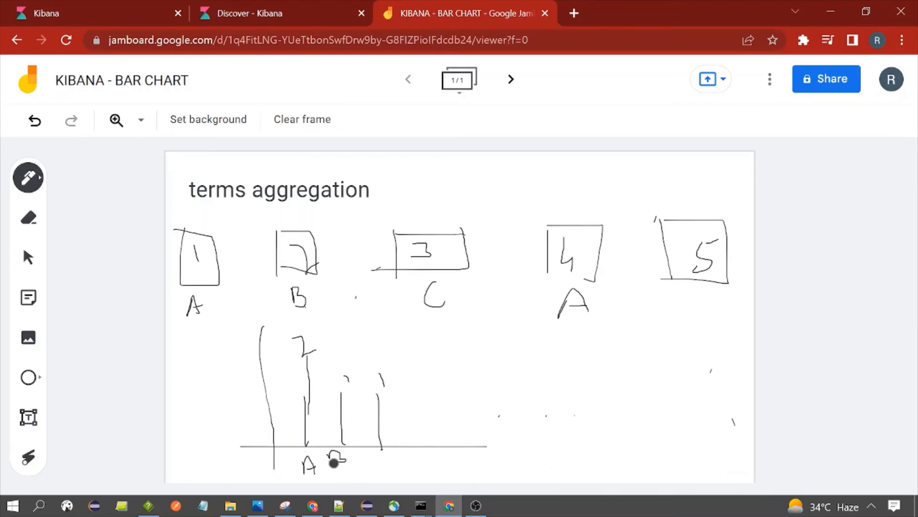
{"action": "left_click_drag", "start_coordinate": [392, 458], "coordinate": [399, 471]}
{"action": "mouse_move", "coordinate": [687, 191]}
{"action": "left_mouse_down"}
{"action": "mouse_move", "coordinate": [627, 201]}
{"action": "mouse_move", "coordinate": [718, 211]}
{"action": "mouse_move", "coordinate": [684, 182]}
{"action": "left_mouse_up"}
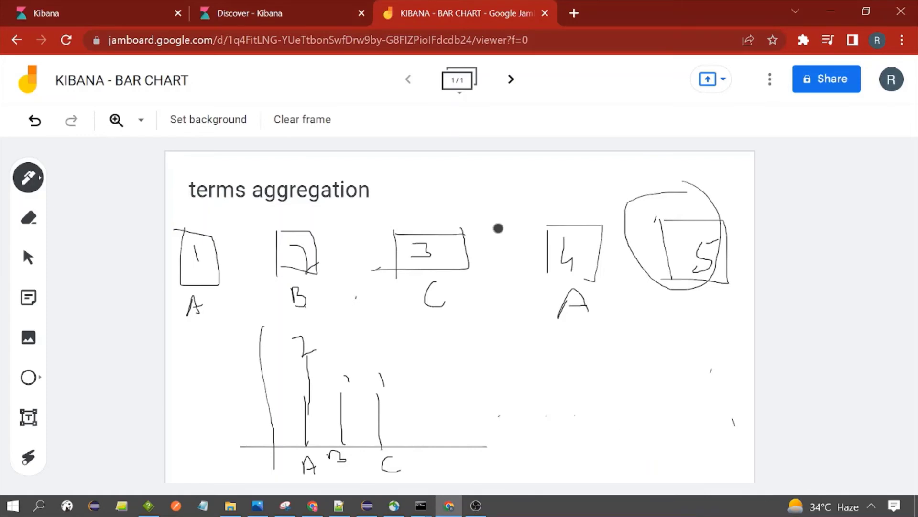
Switch to Kibana, set the apiName terms bucket size to 100, and enable showing missing values
{"action": "left_click", "coordinate": [293, 5]}
{"action": "left_click", "coordinate": [93, 6]}
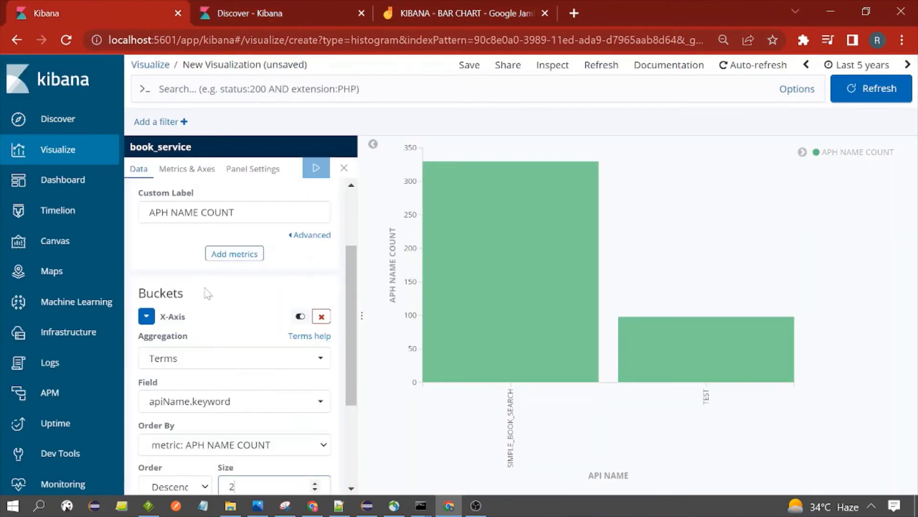
{"action": "scroll", "coordinate": [211, 311], "scroll_direction": "down", "scroll_amount": 4}
{"action": "scroll", "coordinate": [234, 460], "scroll_direction": "up", "scroll_amount": 2}
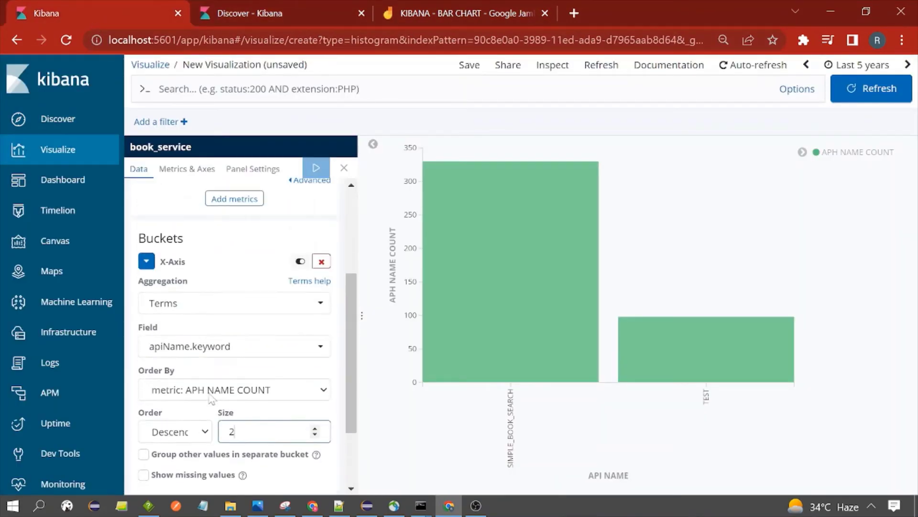
{"action": "scroll", "coordinate": [205, 403], "scroll_direction": "down", "scroll_amount": 2}
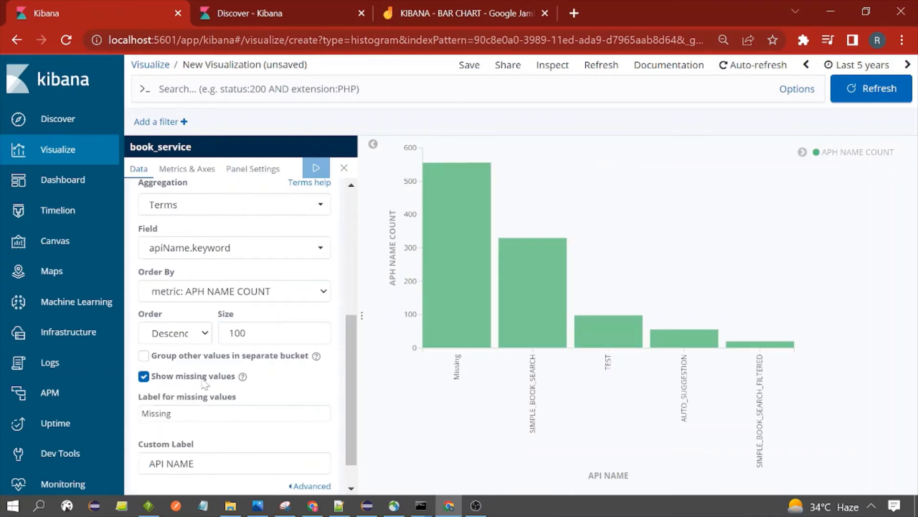
{"action": "scroll", "coordinate": [225, 385], "scroll_direction": "down", "scroll_amount": 1}
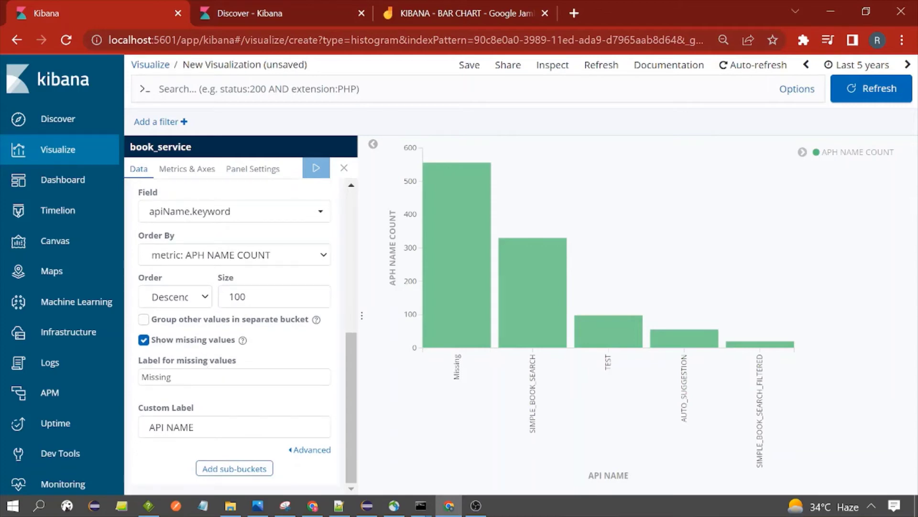
Examine the label for missing values and the matching Missing bar in the chart
{"action": "double_click", "coordinate": [156, 377]}
{"action": "left_click_drag", "start_coordinate": [148, 377], "coordinate": [171, 377]}
{"action": "left_click", "coordinate": [171, 377]}
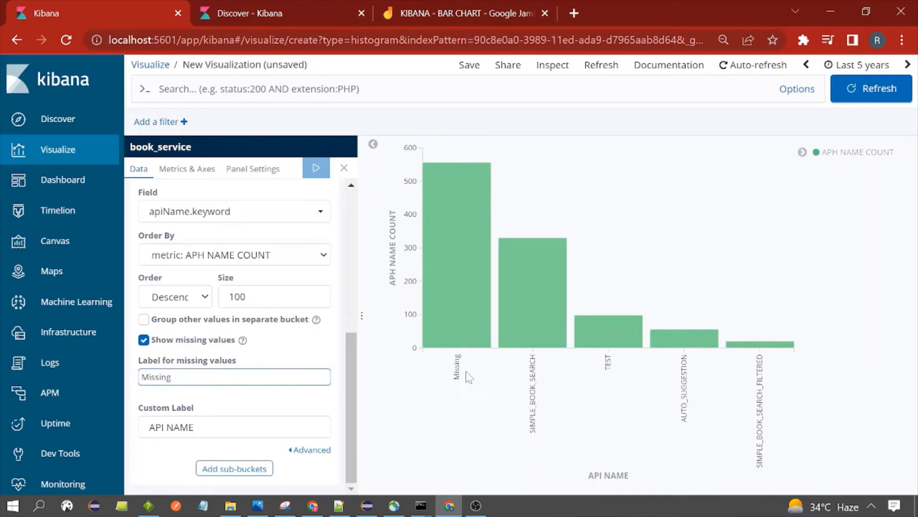
{"action": "left_click_drag", "start_coordinate": [456, 382], "coordinate": [457, 362]}
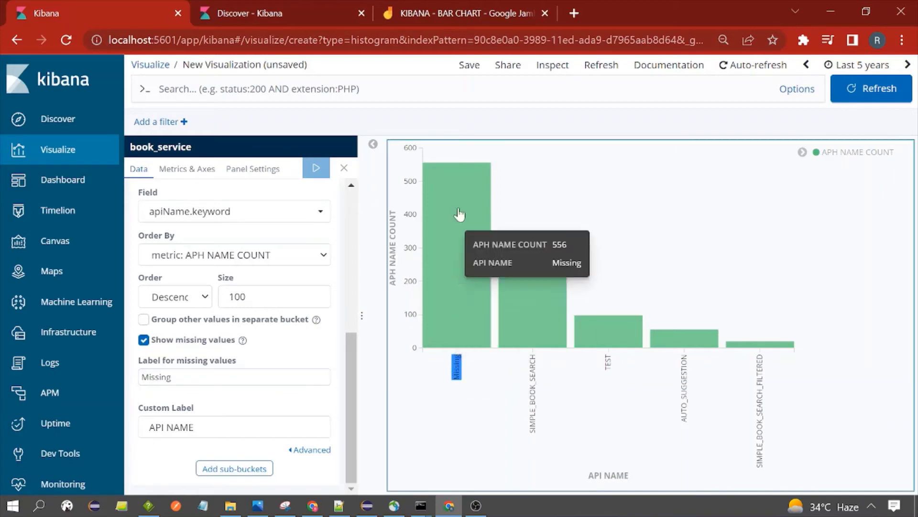
{"action": "left_click", "coordinate": [418, 71]}
{"action": "mouse_move", "coordinate": [456, 188]}
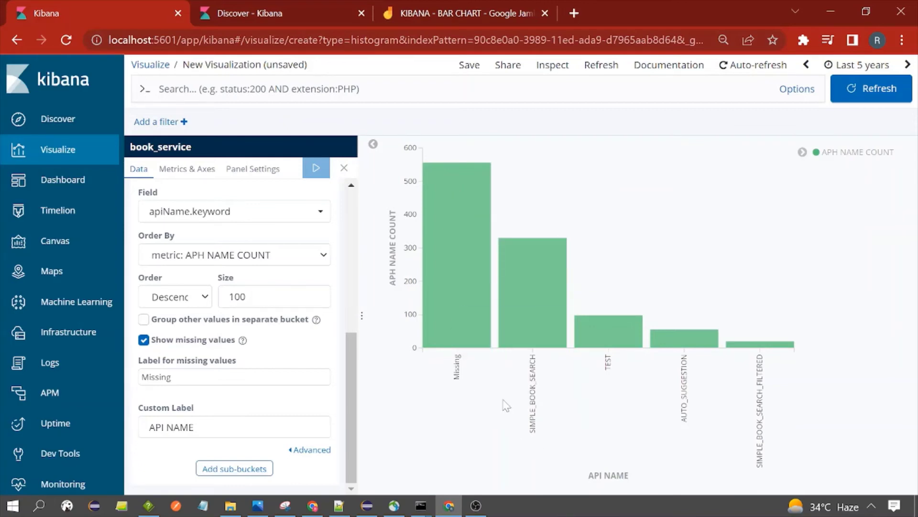
{"action": "mouse_move", "coordinate": [445, 217]}
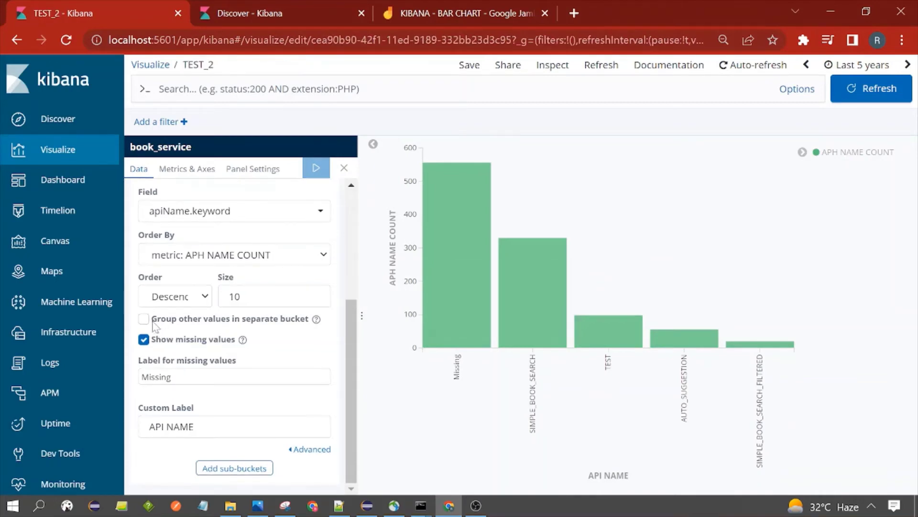
Highlight the option for grouping other values, then sketch axes with seven vertical bars on the Jamboard and write 7 and T beside them
{"action": "left_click_drag", "start_coordinate": [153, 323], "coordinate": [307, 323]}
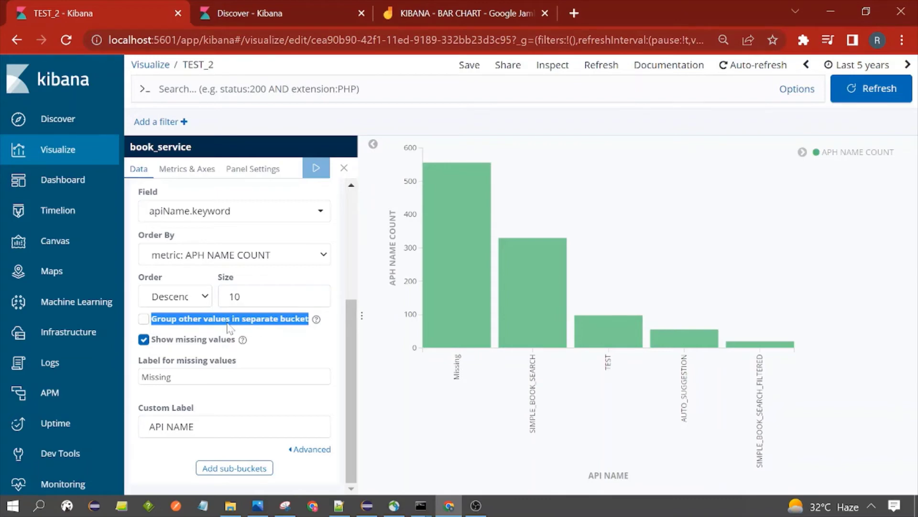
{"action": "left_click", "coordinate": [439, 9]}
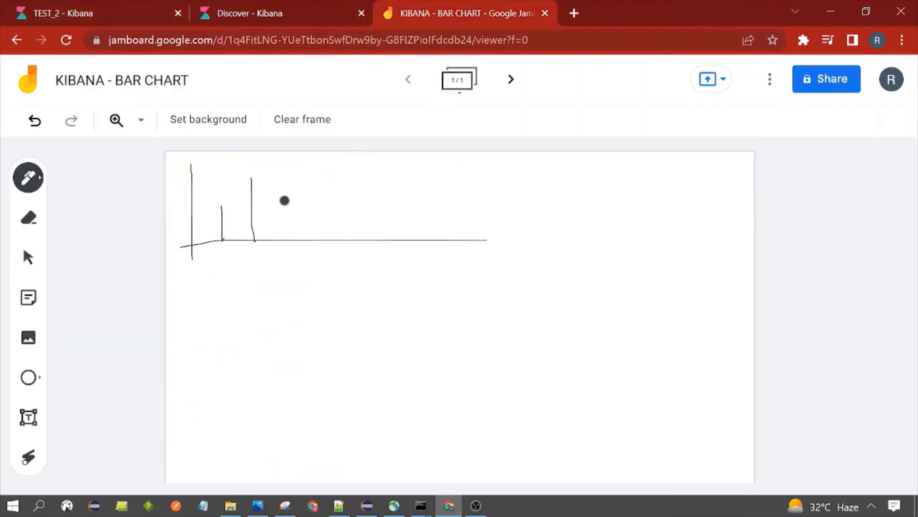
{"action": "left_click_drag", "start_coordinate": [280, 207], "coordinate": [277, 235]}
{"action": "left_click_drag", "start_coordinate": [311, 181], "coordinate": [317, 239]}
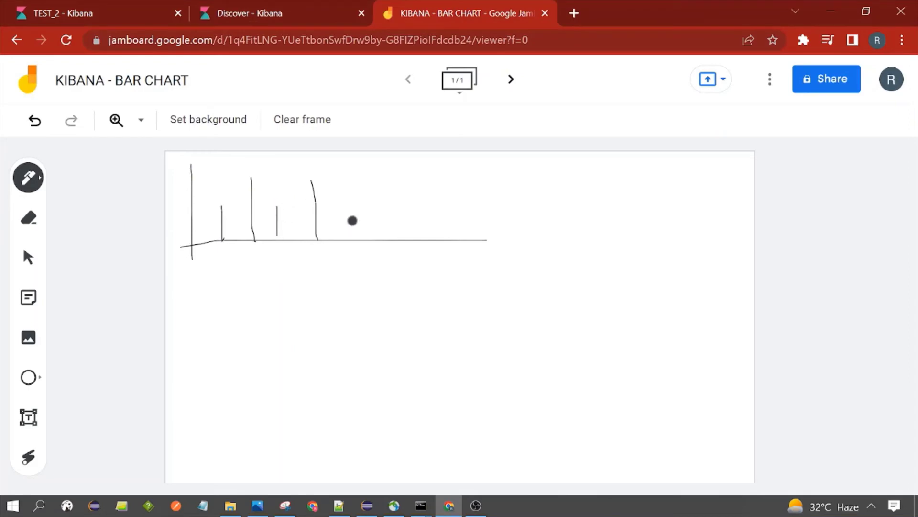
{"action": "left_click_drag", "start_coordinate": [353, 215], "coordinate": [360, 249]}
{"action": "left_click_drag", "start_coordinate": [393, 177], "coordinate": [402, 246]}
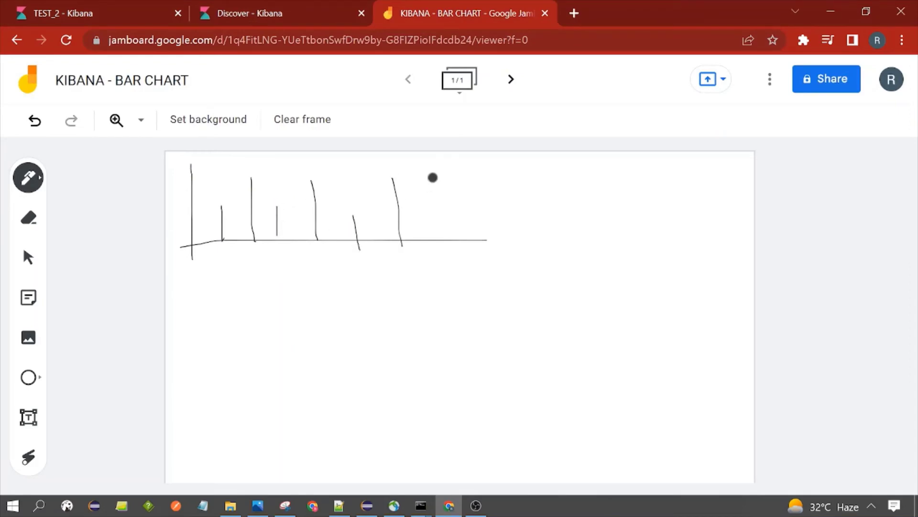
{"action": "left_click_drag", "start_coordinate": [428, 156], "coordinate": [436, 240]}
{"action": "mouse_move", "coordinate": [499, 174]}
{"action": "left_mouse_down"}
{"action": "mouse_move", "coordinate": [522, 209]}
{"action": "mouse_move", "coordinate": [534, 193]}
{"action": "mouse_move", "coordinate": [615, 203]}
{"action": "mouse_move", "coordinate": [632, 179]}
{"action": "left_mouse_up"}
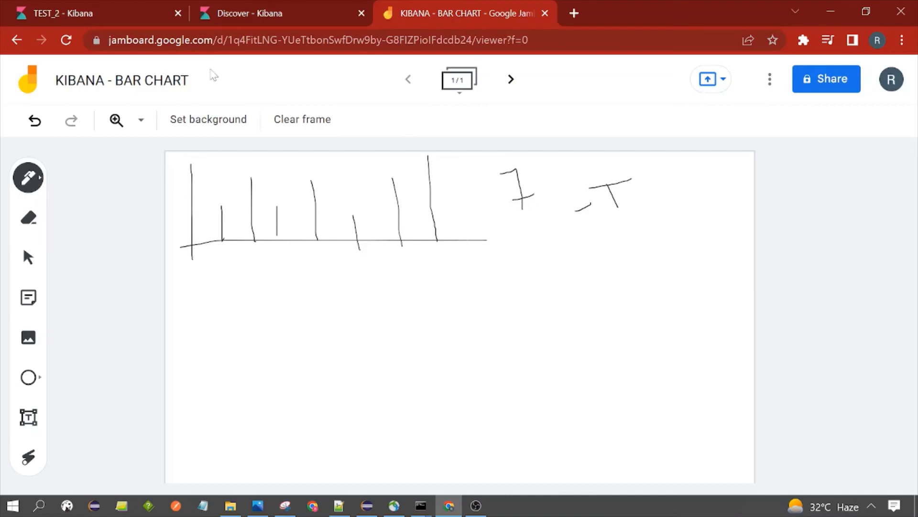
Return to the TEST_2 visualization in Kibana and highlight the bucket size value
{"action": "key", "text": "ctrl+1"}
{"action": "left_click", "coordinate": [240, 296]}
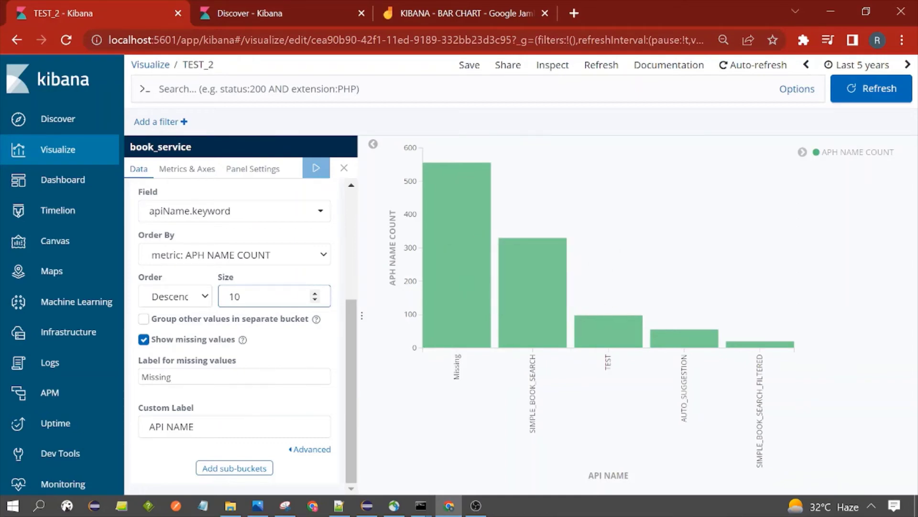
{"action": "double_click", "coordinate": [234, 296]}
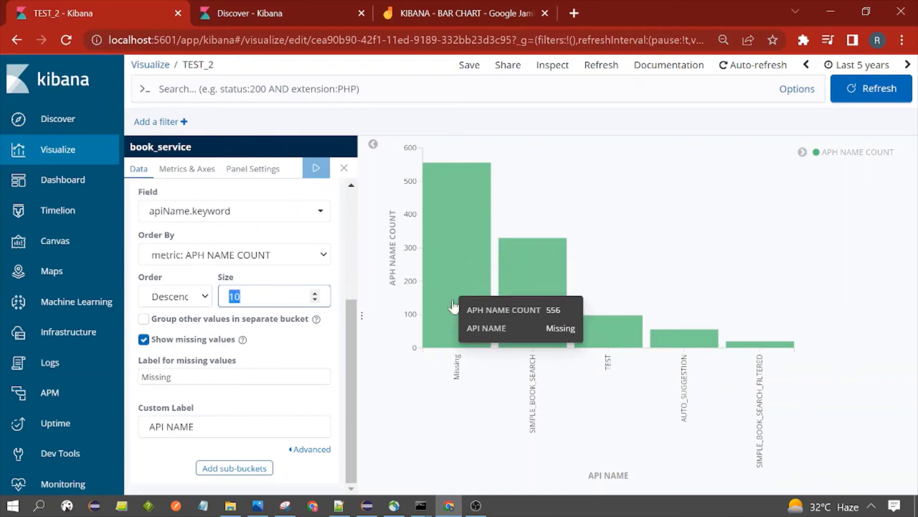
Switch to the Jamboard, write S = 5 beneath the 7, T note, and bracket the first five bars
{"action": "key", "text": "ctrl+3"}
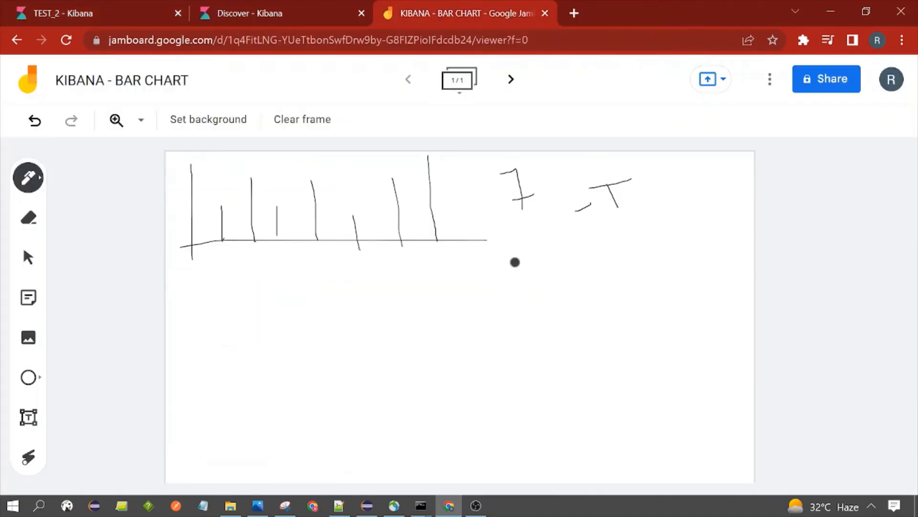
{"action": "left_click_drag", "start_coordinate": [525, 255], "coordinate": [513, 284]}
{"action": "mouse_move", "coordinate": [558, 263]}
{"action": "left_mouse_down"}
{"action": "mouse_move", "coordinate": [584, 259]}
{"action": "mouse_move", "coordinate": [599, 271]}
{"action": "left_mouse_up"}
{"action": "mouse_move", "coordinate": [656, 235]}
{"action": "left_mouse_down"}
{"action": "mouse_move", "coordinate": [622, 249]}
{"action": "mouse_move", "coordinate": [660, 261]}
{"action": "mouse_move", "coordinate": [624, 268]}
{"action": "left_mouse_up"}
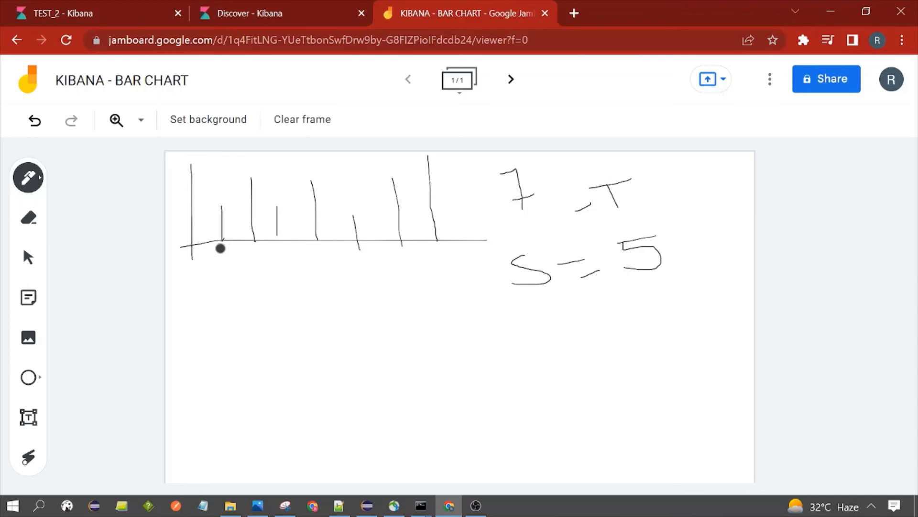
{"action": "mouse_move", "coordinate": [217, 247]}
{"action": "left_mouse_down"}
{"action": "mouse_move", "coordinate": [218, 268]}
{"action": "mouse_move", "coordinate": [320, 275]}
{"action": "mouse_move", "coordinate": [363, 266]}
{"action": "left_mouse_up"}
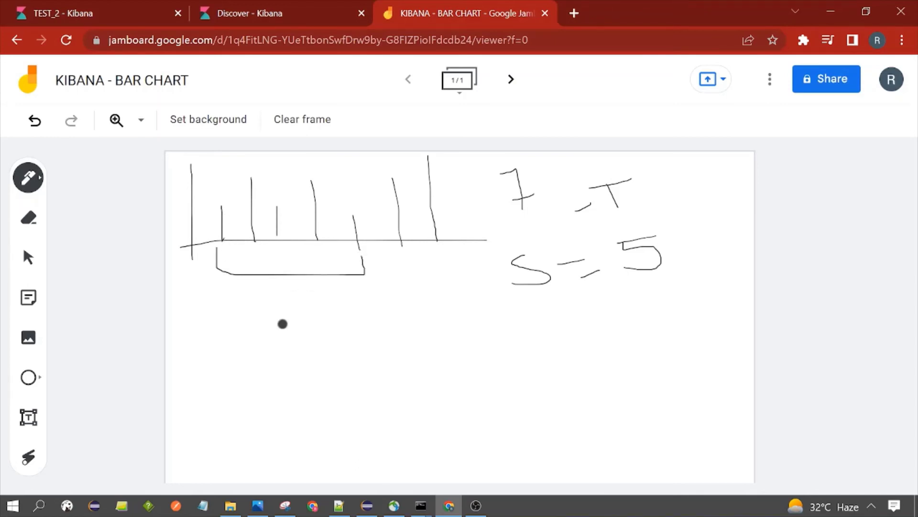
Check the Kibana chart briefly, then write 7 - 5 = 2 below S = 5 on the Jamboard
{"action": "left_click", "coordinate": [81, 7]}
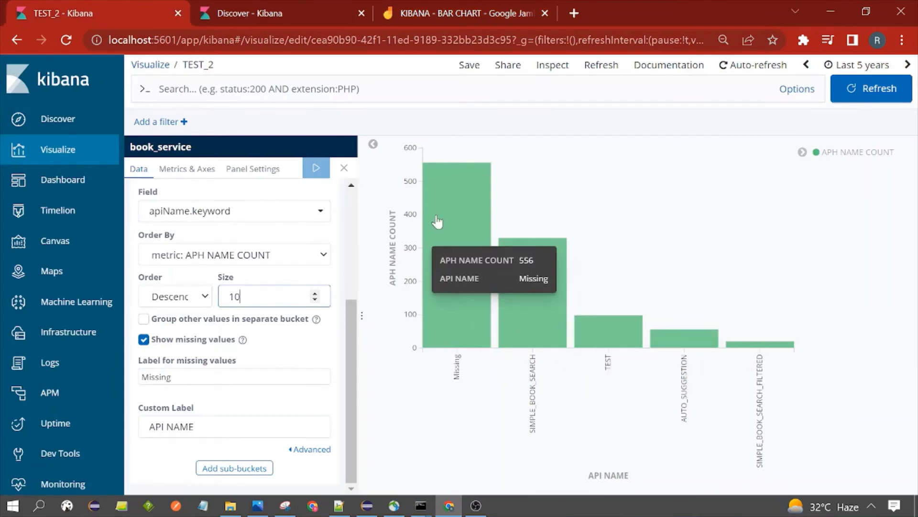
{"action": "left_click", "coordinate": [410, 6]}
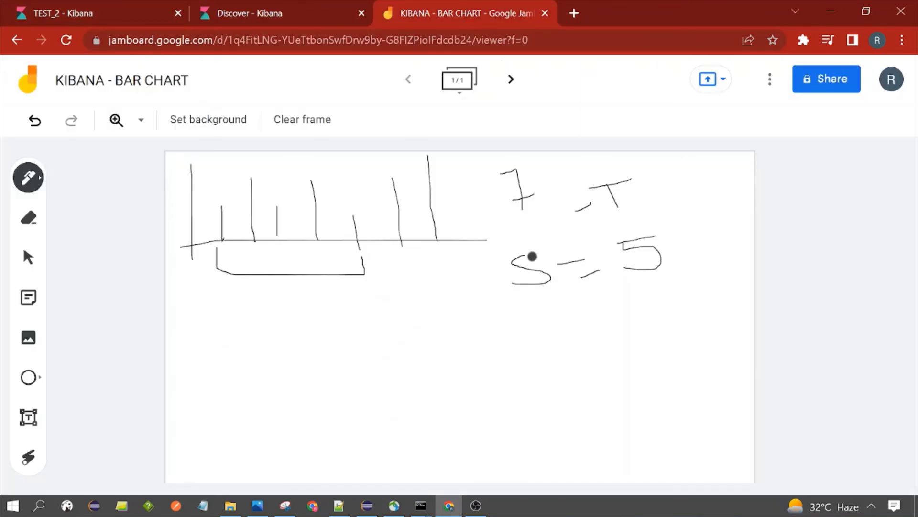
{"action": "left_click_drag", "start_coordinate": [526, 258], "coordinate": [540, 252]}
{"action": "mouse_move", "coordinate": [524, 314]}
{"action": "left_mouse_down"}
{"action": "mouse_move", "coordinate": [553, 339]}
{"action": "mouse_move", "coordinate": [596, 326]}
{"action": "mouse_move", "coordinate": [653, 353]}
{"action": "left_mouse_up"}
{"action": "mouse_move", "coordinate": [636, 317]}
{"action": "left_mouse_down"}
{"action": "mouse_move", "coordinate": [687, 321]}
{"action": "mouse_move", "coordinate": [699, 343]}
{"action": "left_mouse_up"}
{"action": "mouse_move", "coordinate": [702, 322]}
{"action": "left_mouse_down"}
{"action": "mouse_move", "coordinate": [713, 320]}
{"action": "mouse_move", "coordinate": [732, 348]}
{"action": "left_mouse_up"}
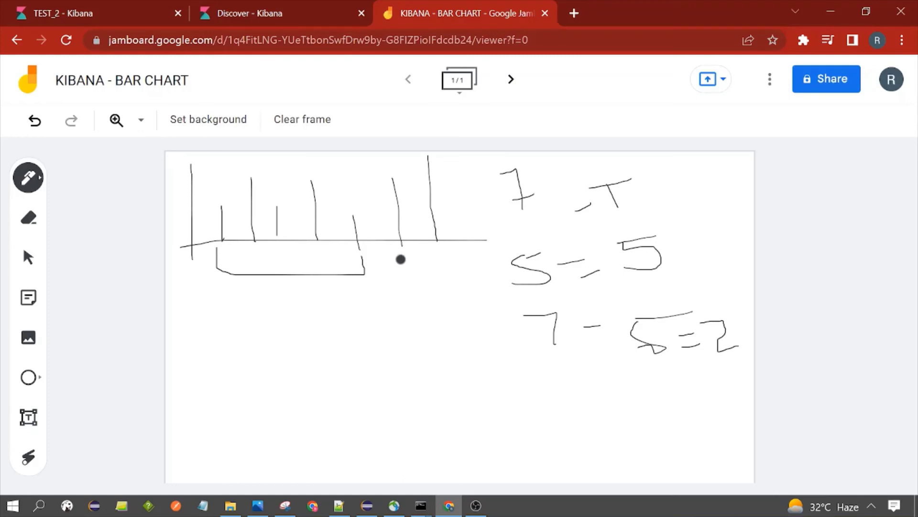
Underline and encircle the last two bars, mark them 2 and 4, and write 6 in a circle labelled other
{"action": "left_click_drag", "start_coordinate": [396, 256], "coordinate": [460, 257]}
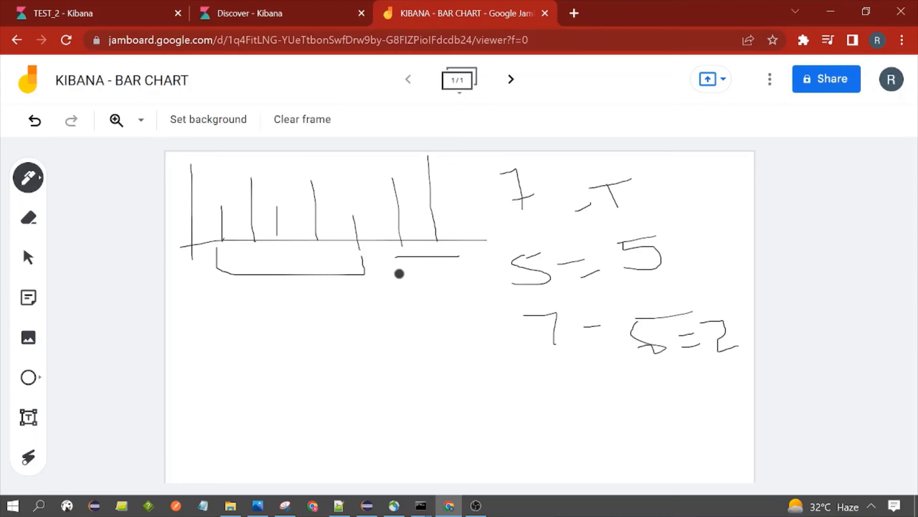
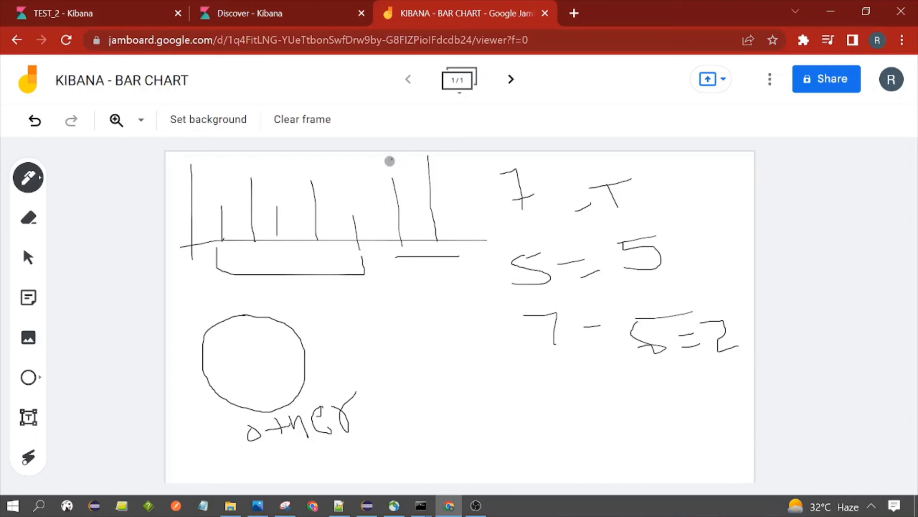
{"action": "mouse_move", "coordinate": [390, 162]}
{"action": "left_mouse_down"}
{"action": "mouse_move", "coordinate": [383, 218]}
{"action": "mouse_move", "coordinate": [396, 255]}
{"action": "mouse_move", "coordinate": [418, 269]}
{"action": "mouse_move", "coordinate": [458, 247]}
{"action": "mouse_move", "coordinate": [455, 191]}
{"action": "mouse_move", "coordinate": [428, 162]}
{"action": "mouse_move", "coordinate": [396, 162]}
{"action": "left_mouse_up"}
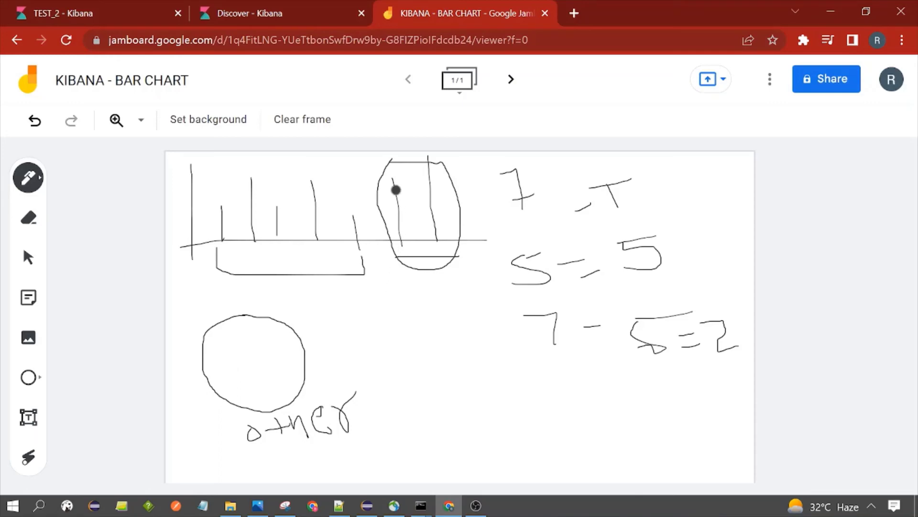
{"action": "mouse_move", "coordinate": [371, 164]}
{"action": "left_mouse_down"}
{"action": "mouse_move", "coordinate": [402, 167]}
{"action": "mouse_move", "coordinate": [436, 209]}
{"action": "left_mouse_up"}
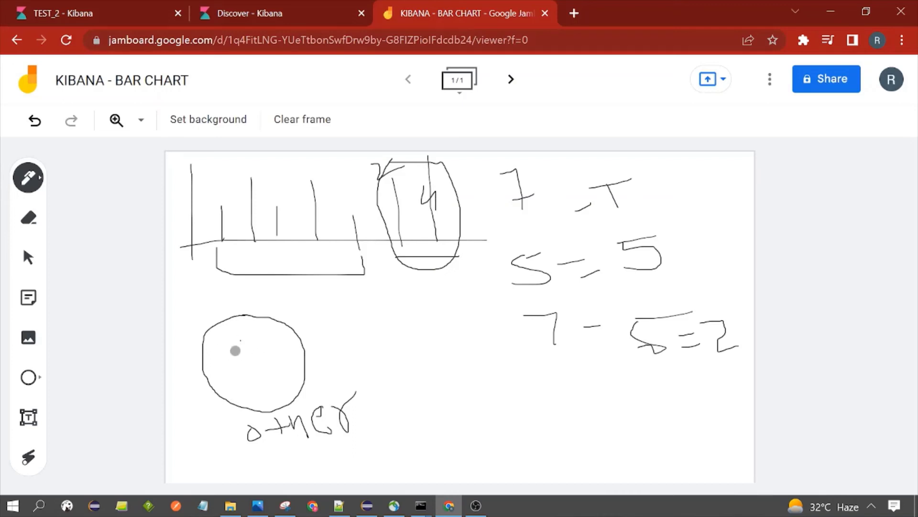
{"action": "mouse_move", "coordinate": [240, 341]}
{"action": "left_mouse_down"}
{"action": "mouse_move", "coordinate": [261, 376]}
{"action": "mouse_move", "coordinate": [246, 377]}
{"action": "left_mouse_up"}
Draw an arrow from the word other to a second set of axes containing five vertical bars
{"action": "mouse_move", "coordinate": [371, 406]}
{"action": "left_mouse_down"}
{"action": "mouse_move", "coordinate": [440, 404]}
{"action": "mouse_move", "coordinate": [446, 415]}
{"action": "left_mouse_up"}
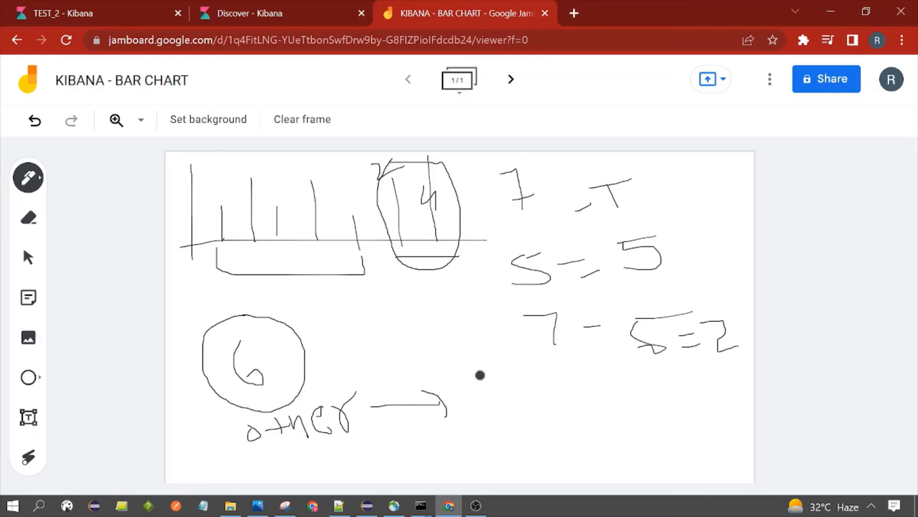
{"action": "mouse_move", "coordinate": [479, 359]}
{"action": "left_mouse_down"}
{"action": "mouse_move", "coordinate": [484, 463]}
{"action": "mouse_move", "coordinate": [644, 445]}
{"action": "left_mouse_up"}
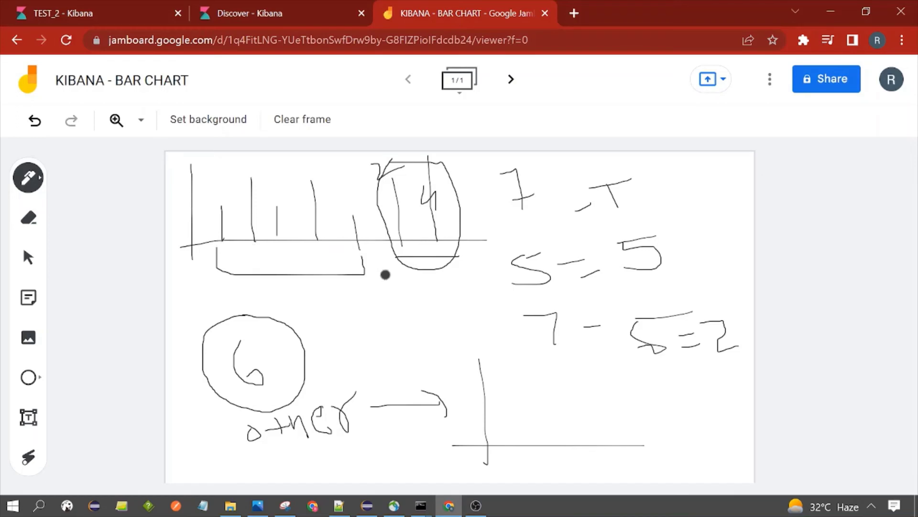
{"action": "left_click_drag", "start_coordinate": [499, 427], "coordinate": [504, 443]}
{"action": "mouse_move", "coordinate": [523, 380]}
{"action": "left_mouse_down"}
{"action": "mouse_move", "coordinate": [526, 434]}
{"action": "mouse_move", "coordinate": [550, 444]}
{"action": "left_mouse_up"}
{"action": "mouse_move", "coordinate": [569, 379]}
{"action": "left_mouse_down"}
{"action": "mouse_move", "coordinate": [580, 441]}
{"action": "mouse_move", "coordinate": [607, 449]}
{"action": "left_mouse_up"}
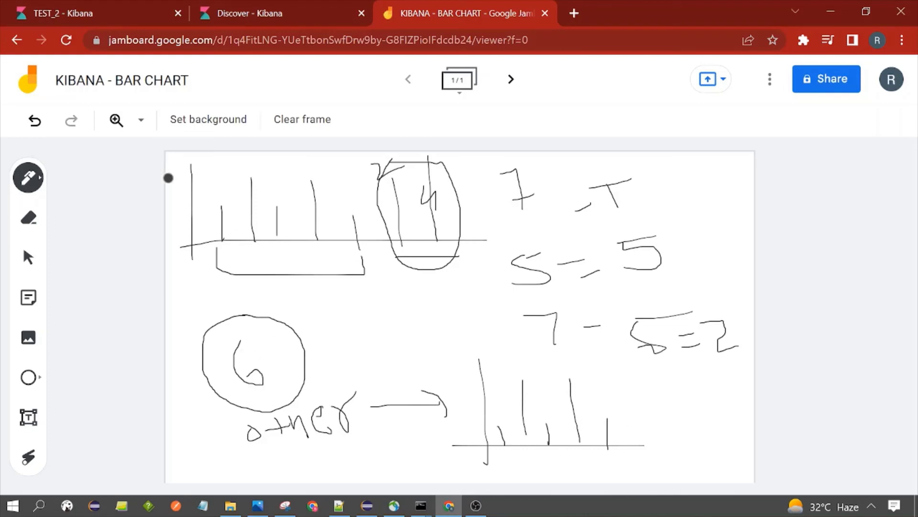
With a red pen, add a sixth bar marked o below and 6 above, and circle the 5 in S = 5
{"action": "left_click", "coordinate": [38, 182]}
{"action": "left_click", "coordinate": [145, 251]}
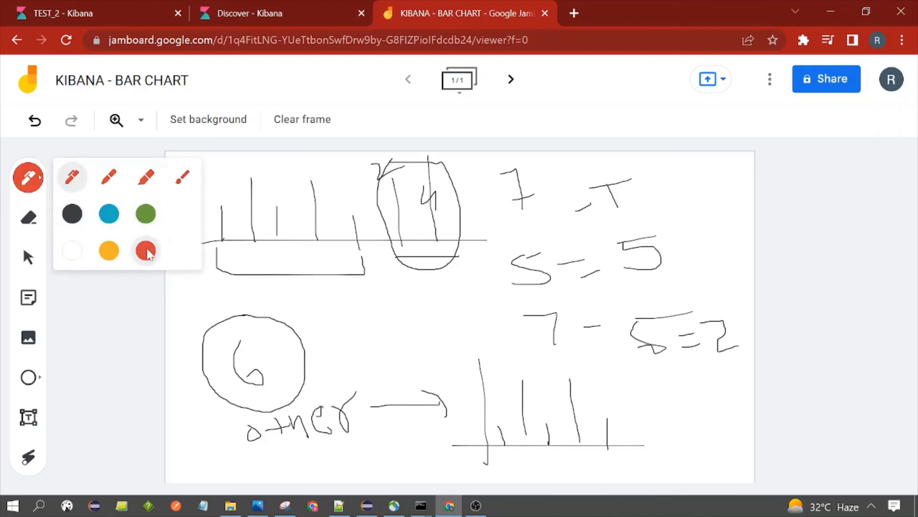
{"action": "left_click_drag", "start_coordinate": [632, 380], "coordinate": [643, 460]}
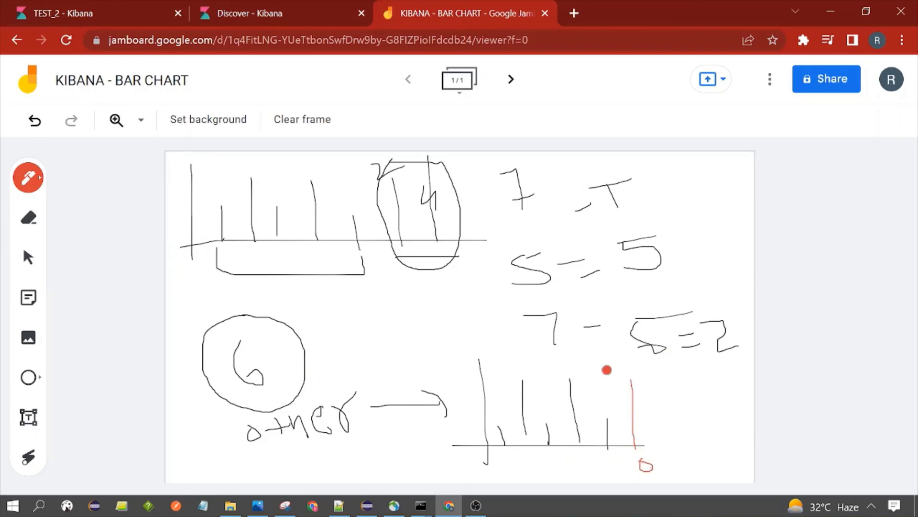
{"action": "left_click_drag", "start_coordinate": [632, 355], "coordinate": [624, 376]}
{"action": "mouse_move", "coordinate": [645, 227]}
{"action": "left_mouse_down"}
{"action": "mouse_move", "coordinate": [636, 286]}
{"action": "mouse_move", "coordinate": [627, 220]}
{"action": "left_mouse_up"}
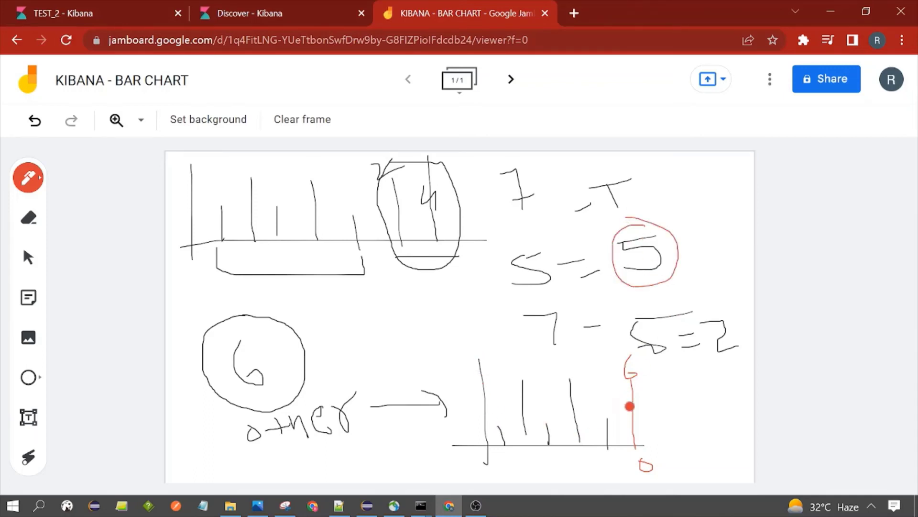
Compare the option for grouping other values in the Kibana chart settings with the Jamboard sketch
{"action": "left_click", "coordinate": [91, 13]}
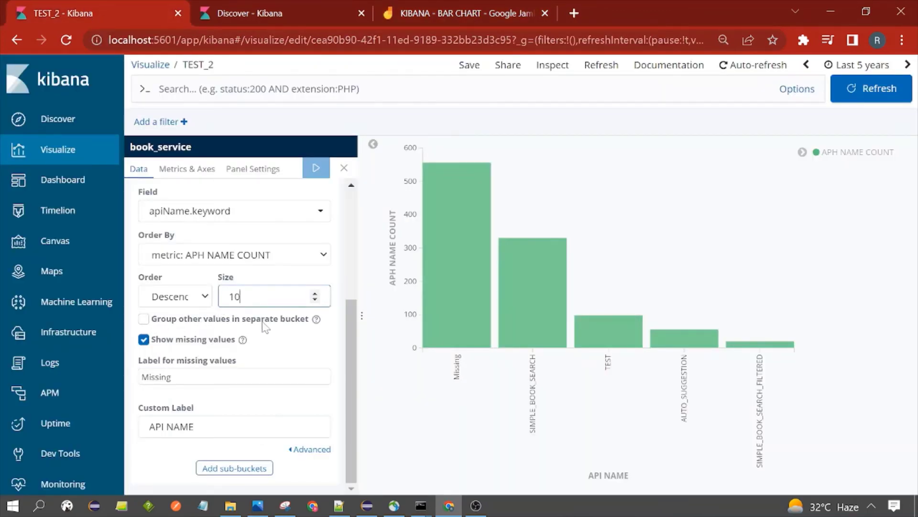
{"action": "left_click", "coordinate": [432, 7]}
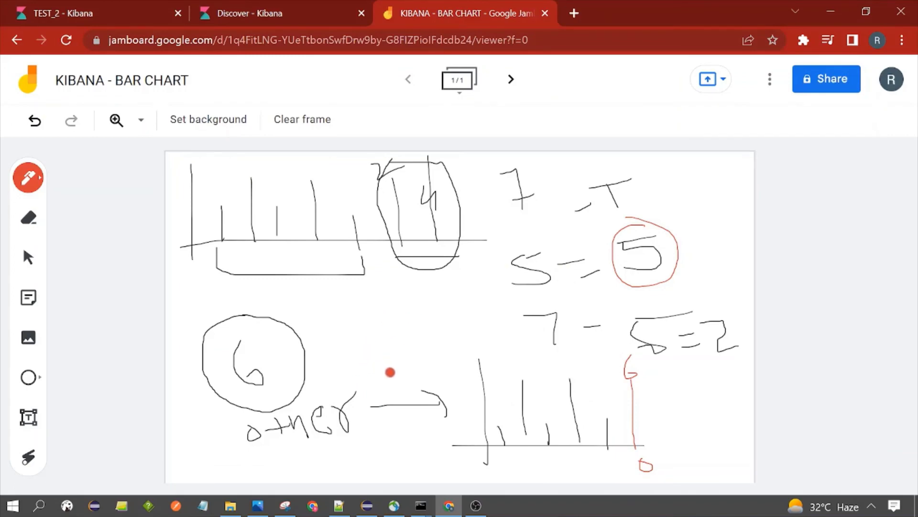
{"action": "left_click", "coordinate": [86, 6]}
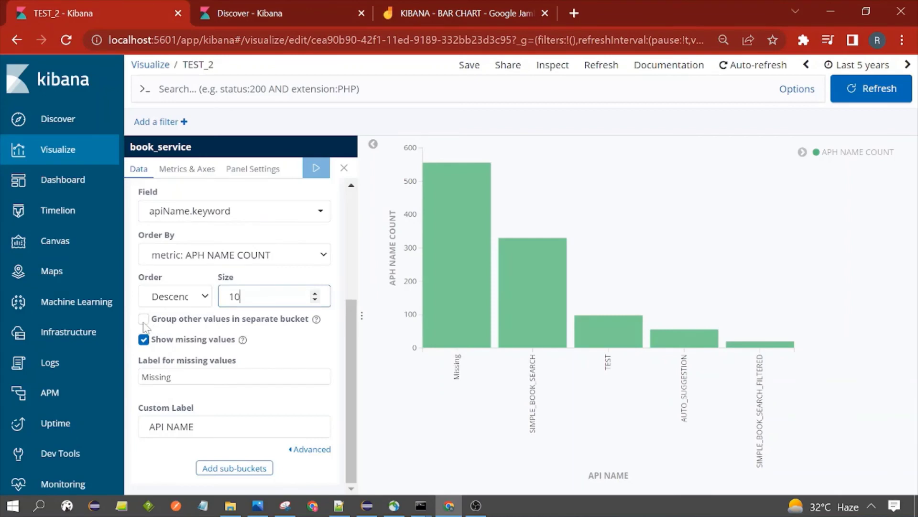
{"action": "left_click", "coordinate": [402, 13]}
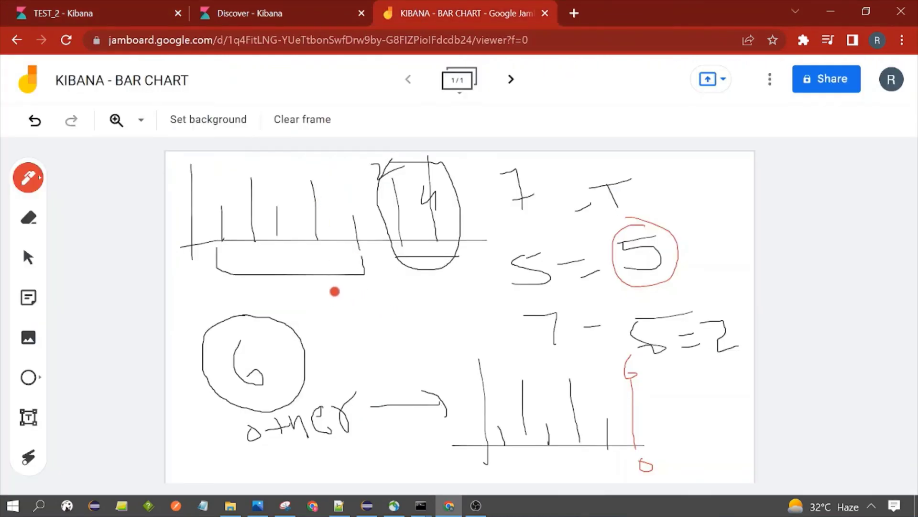
Write 100 with 90 beneath it in red, between the bracketed bars and the arrow on the Jamboard
{"action": "mouse_move", "coordinate": [335, 293]}
{"action": "left_mouse_down"}
{"action": "mouse_move", "coordinate": [339, 312]}
{"action": "mouse_move", "coordinate": [384, 292]}
{"action": "left_mouse_up"}
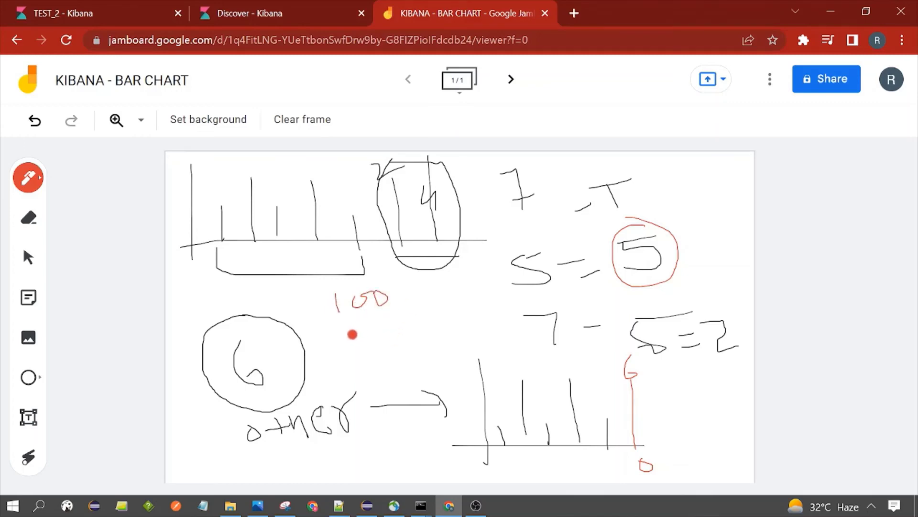
{"action": "left_click_drag", "start_coordinate": [339, 337], "coordinate": [346, 361]}
{"action": "mouse_move", "coordinate": [381, 335]}
{"action": "left_mouse_down"}
{"action": "mouse_move", "coordinate": [366, 344]}
{"action": "mouse_move", "coordinate": [382, 336]}
{"action": "left_mouse_up"}
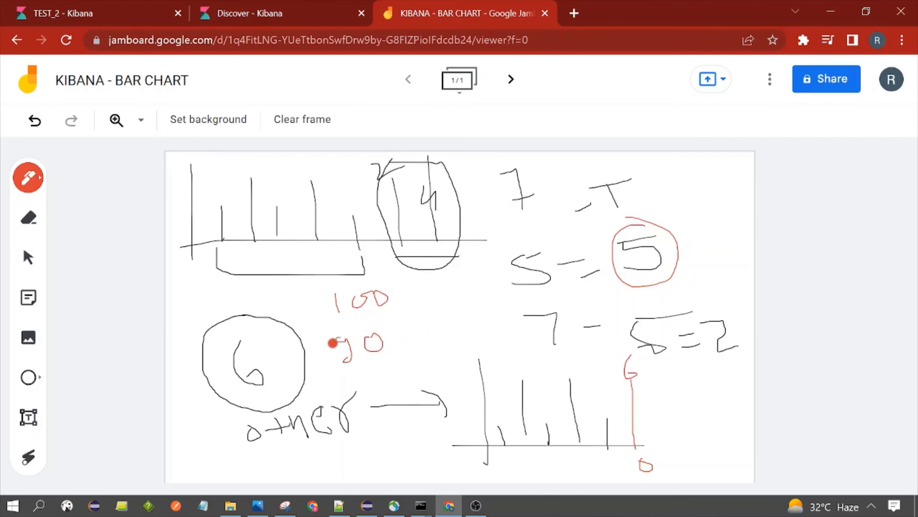
Write a circled 10 with an arrow to the circled 6, and write 90 + 1 before the red 6
{"action": "left_click_drag", "start_coordinate": [441, 296], "coordinate": [444, 330]}
{"action": "left_click_drag", "start_coordinate": [471, 310], "coordinate": [468, 311]}
{"action": "mouse_move", "coordinate": [463, 287]}
{"action": "left_mouse_down"}
{"action": "mouse_move", "coordinate": [439, 285]}
{"action": "mouse_move", "coordinate": [480, 332]}
{"action": "mouse_move", "coordinate": [459, 286]}
{"action": "left_mouse_up"}
{"action": "mouse_move", "coordinate": [440, 351]}
{"action": "left_mouse_down"}
{"action": "mouse_move", "coordinate": [340, 372]}
{"action": "mouse_move", "coordinate": [305, 372]}
{"action": "mouse_move", "coordinate": [320, 386]}
{"action": "left_mouse_up"}
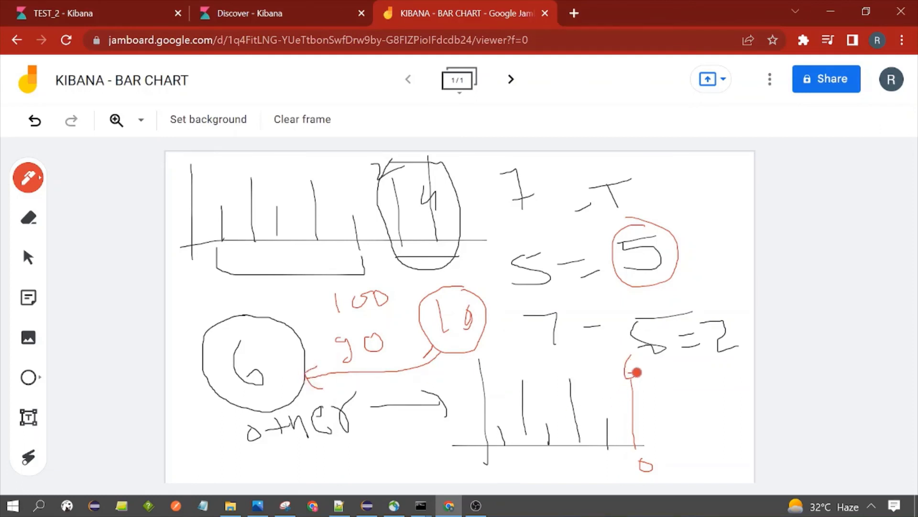
{"action": "mouse_move", "coordinate": [556, 361]}
{"action": "left_mouse_down"}
{"action": "mouse_move", "coordinate": [560, 398]}
{"action": "mouse_move", "coordinate": [530, 398]}
{"action": "mouse_move", "coordinate": [571, 368]}
{"action": "mouse_move", "coordinate": [596, 373]}
{"action": "mouse_move", "coordinate": [613, 353]}
{"action": "mouse_move", "coordinate": [591, 372]}
{"action": "left_mouse_up"}
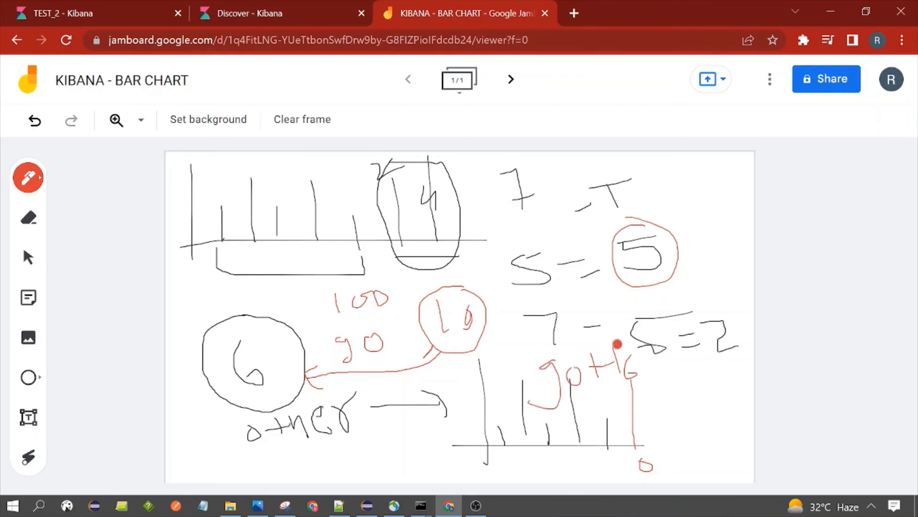
Switch to the Kibana chart, enable grouping other values in a separate bucket labelled Other, and apply the change
{"action": "left_click", "coordinate": [82, 10]}
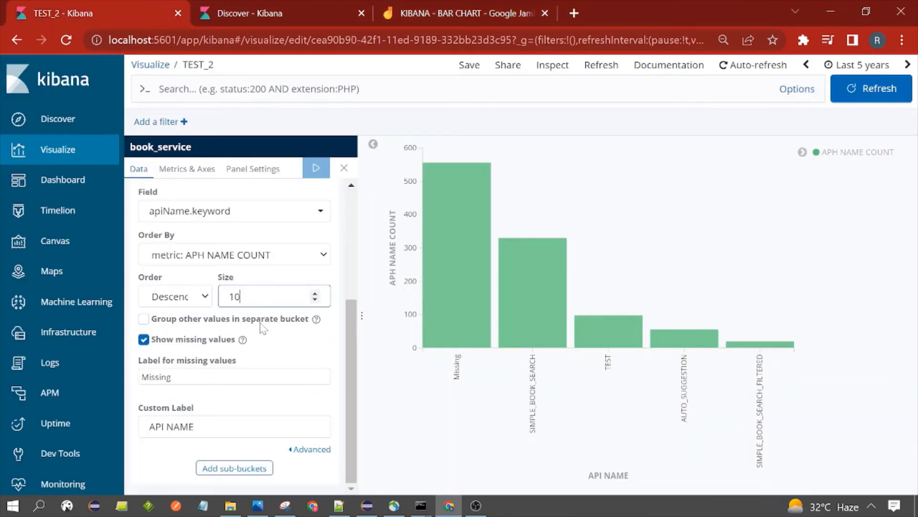
{"action": "left_click", "coordinate": [425, 7]}
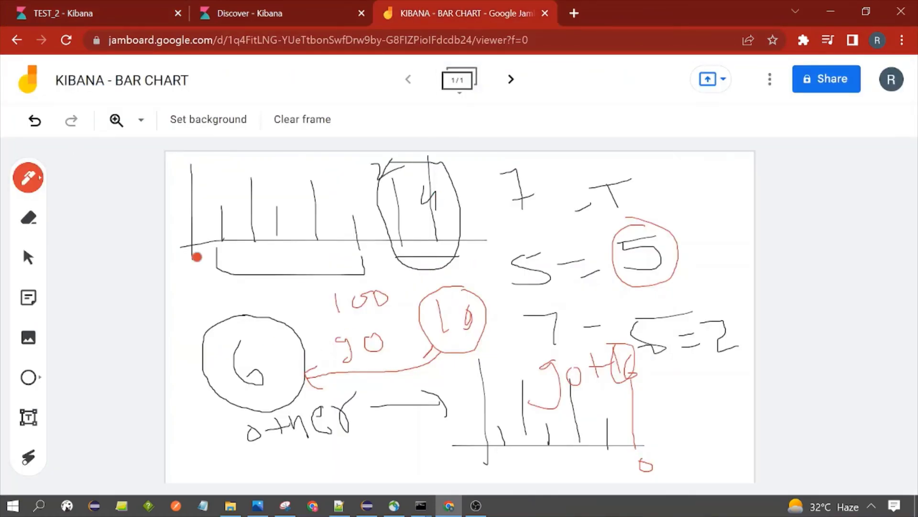
{"action": "left_click", "coordinate": [125, 19]}
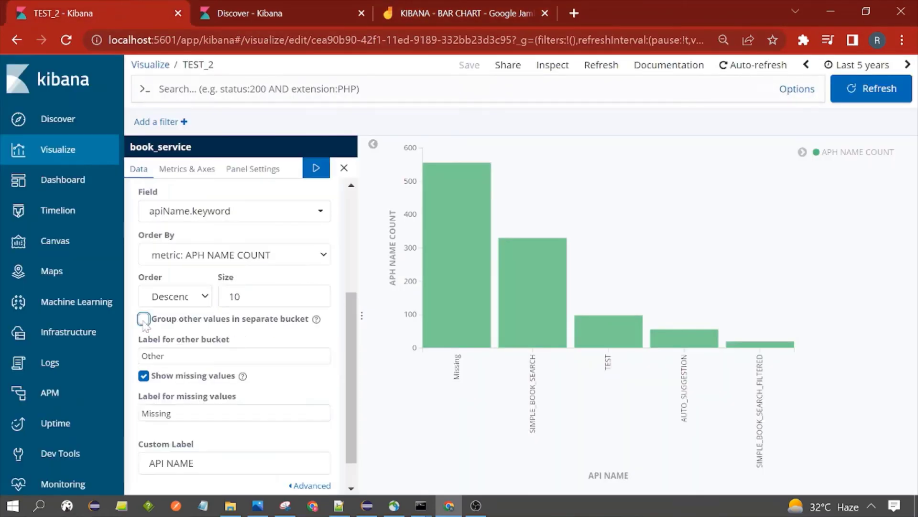
{"action": "left_click", "coordinate": [315, 167]}
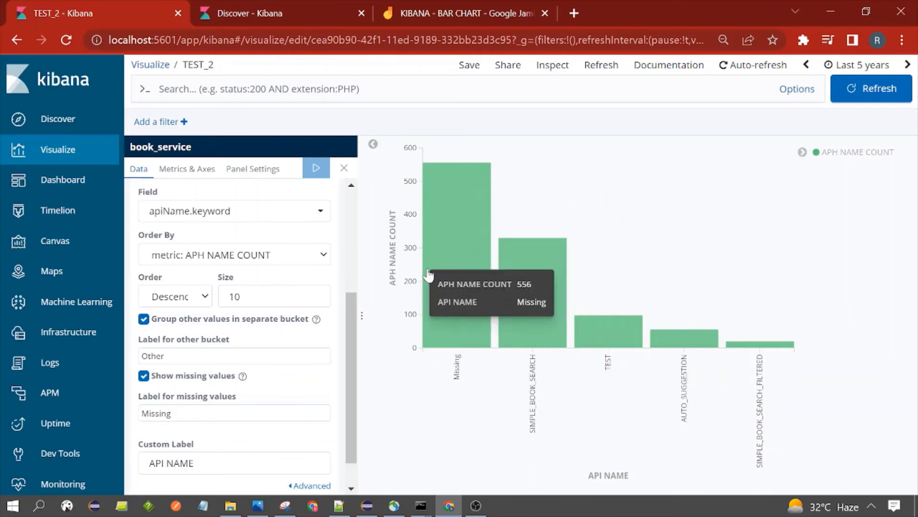
Set the apiName bucket size to 3 and update the chart
{"action": "double_click", "coordinate": [235, 296]}
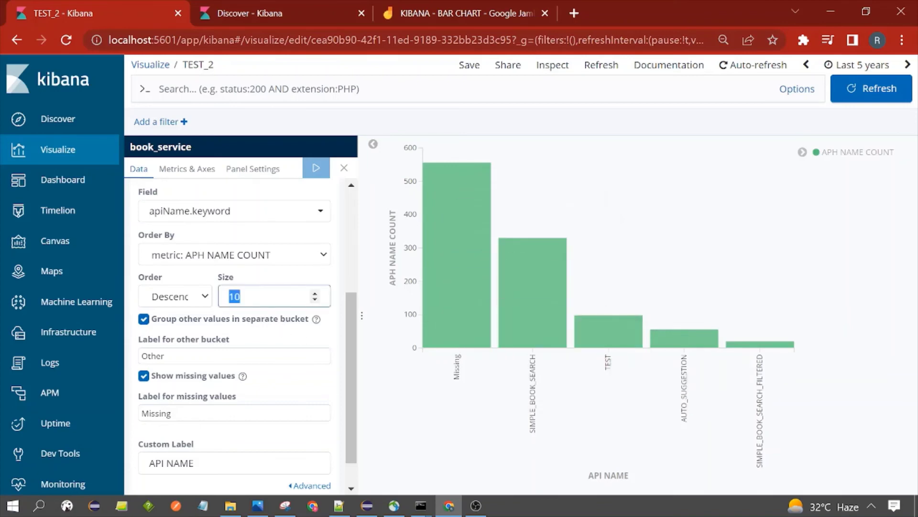
{"action": "type", "text": "3"}
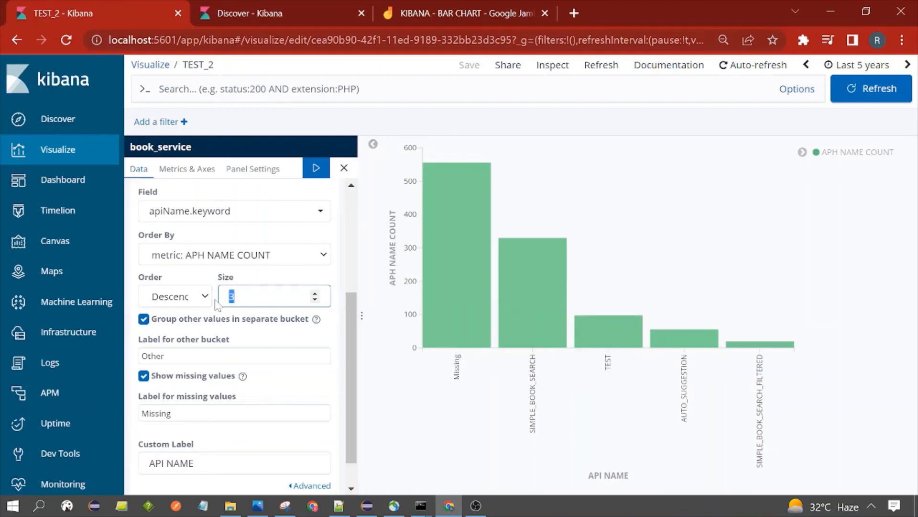
{"action": "left_click", "coordinate": [316, 167]}
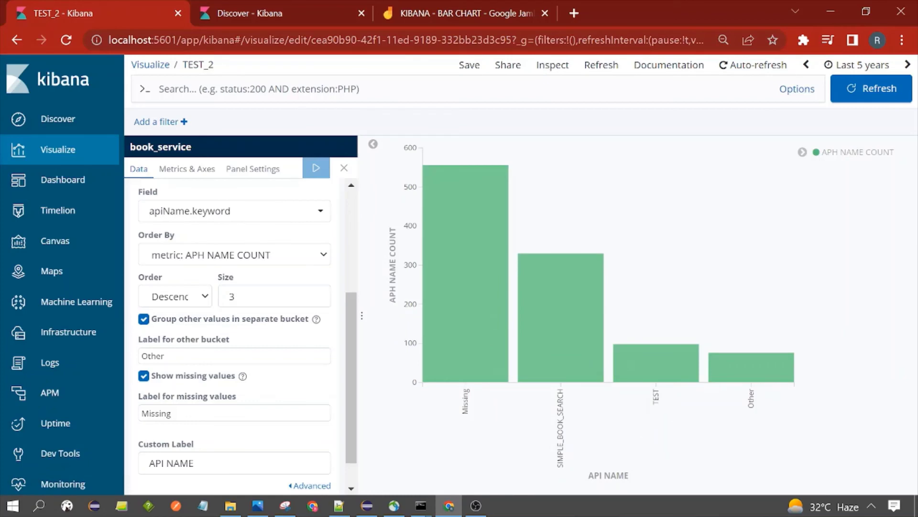
Examine the Other bar and its count in the updated chart
{"action": "double_click", "coordinate": [751, 397]}
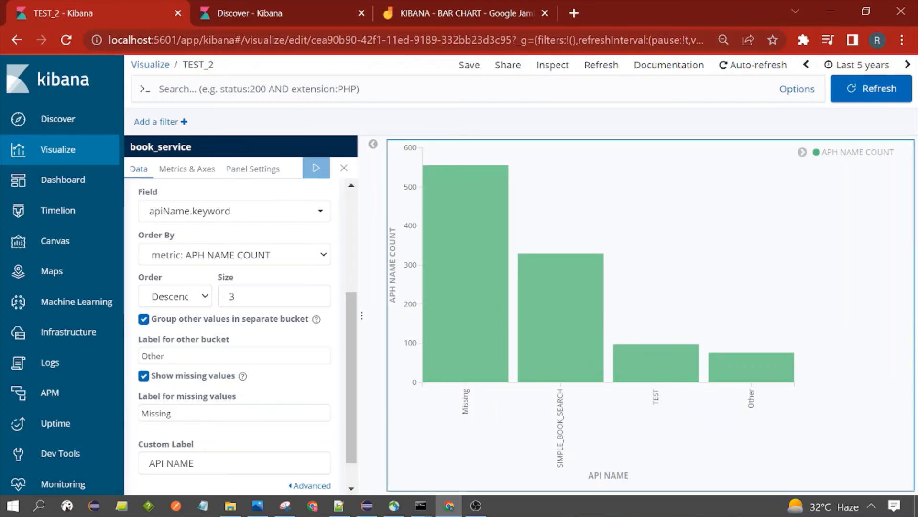
{"action": "double_click", "coordinate": [752, 401]}
{"action": "mouse_move", "coordinate": [762, 371]}
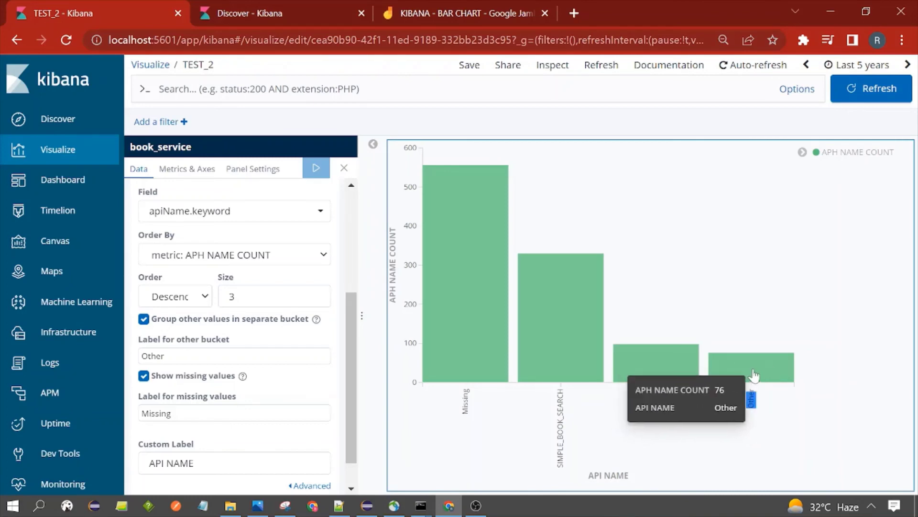
{"action": "mouse_move", "coordinate": [479, 178]}
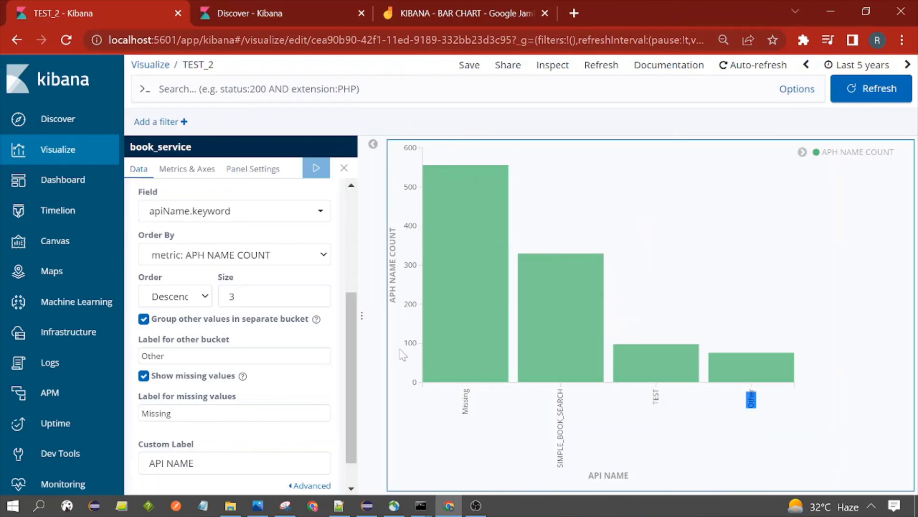
{"action": "left_click", "coordinate": [397, 75]}
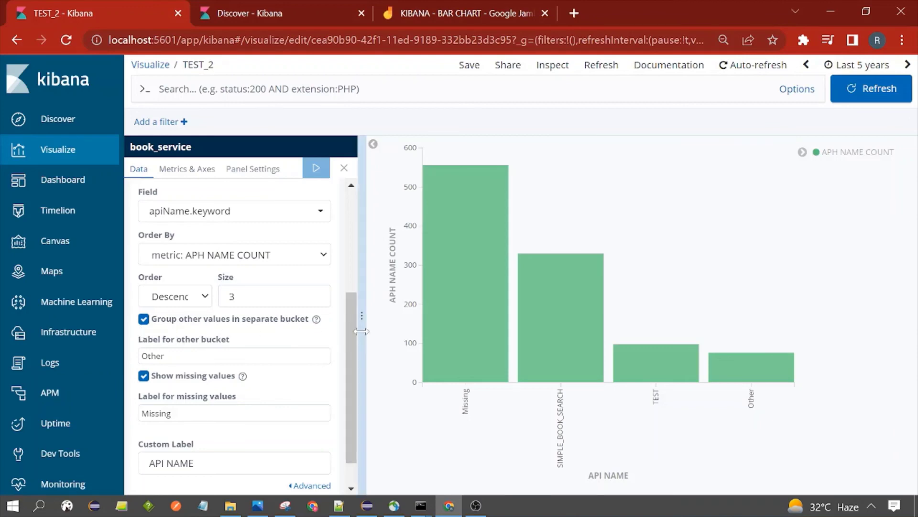
{"action": "mouse_move", "coordinate": [502, 302]}
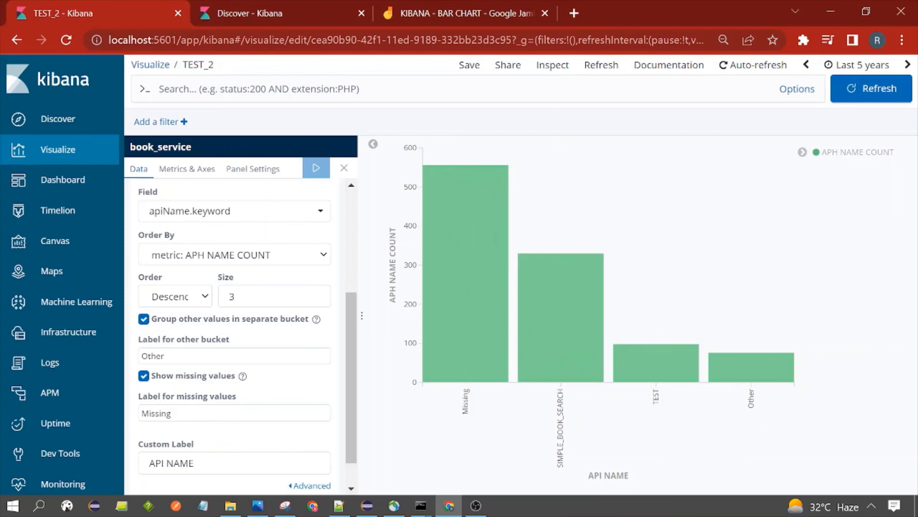
Inspect the chart's data and Elasticsearch request, examining the terms aggregation in the request body
{"action": "left_click", "coordinate": [551, 67]}
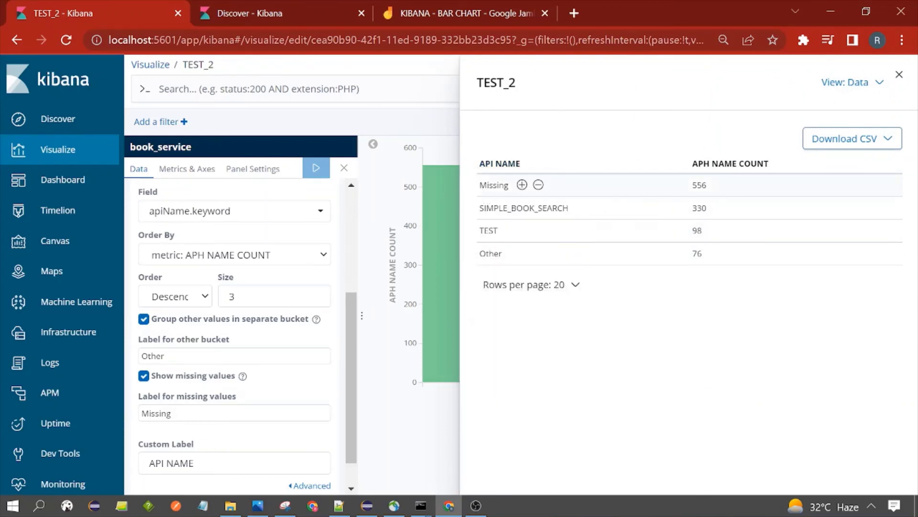
{"action": "left_click", "coordinate": [878, 87]}
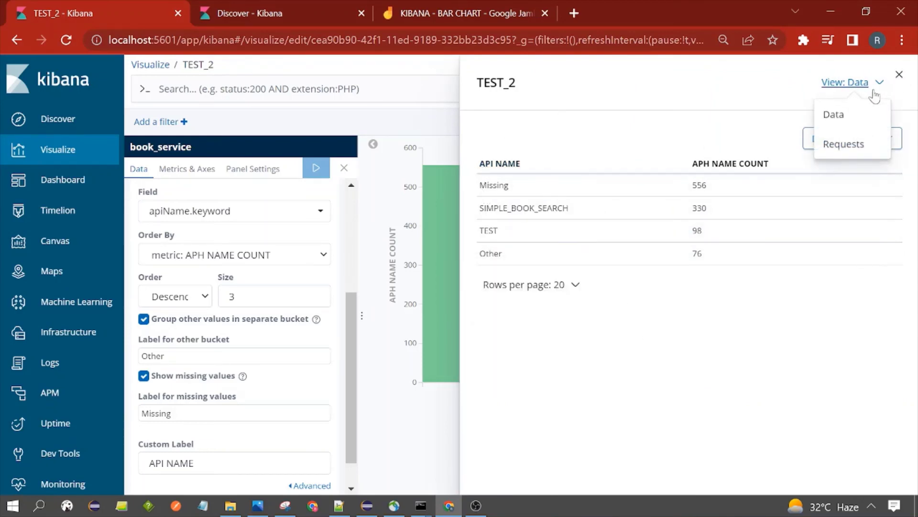
{"action": "left_click", "coordinate": [855, 146]}
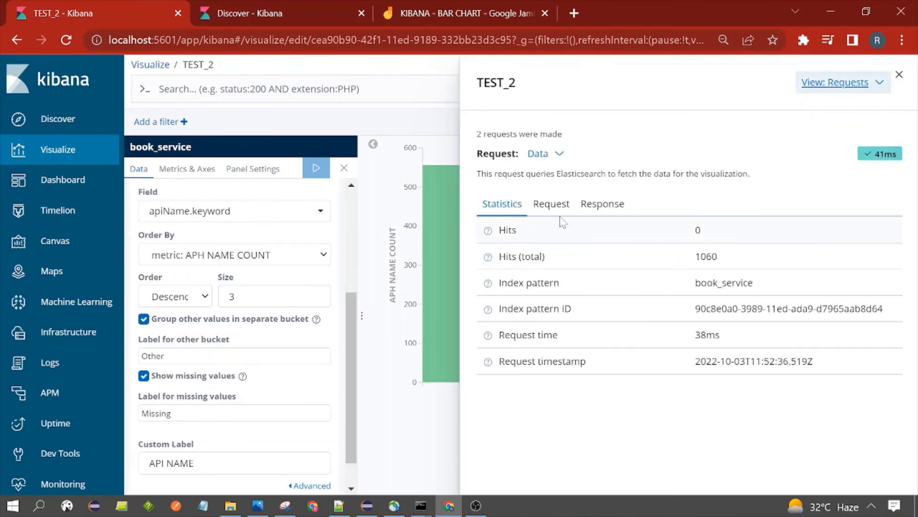
{"action": "left_click", "coordinate": [551, 204]}
{"action": "scroll", "coordinate": [622, 319], "scroll_direction": "down", "scroll_amount": 10}
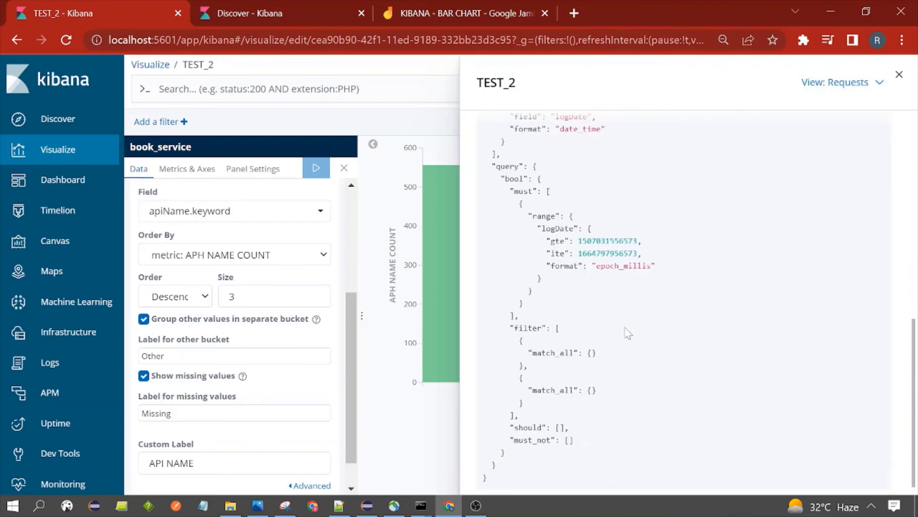
{"action": "scroll", "coordinate": [617, 311], "scroll_direction": "up", "scroll_amount": 10}
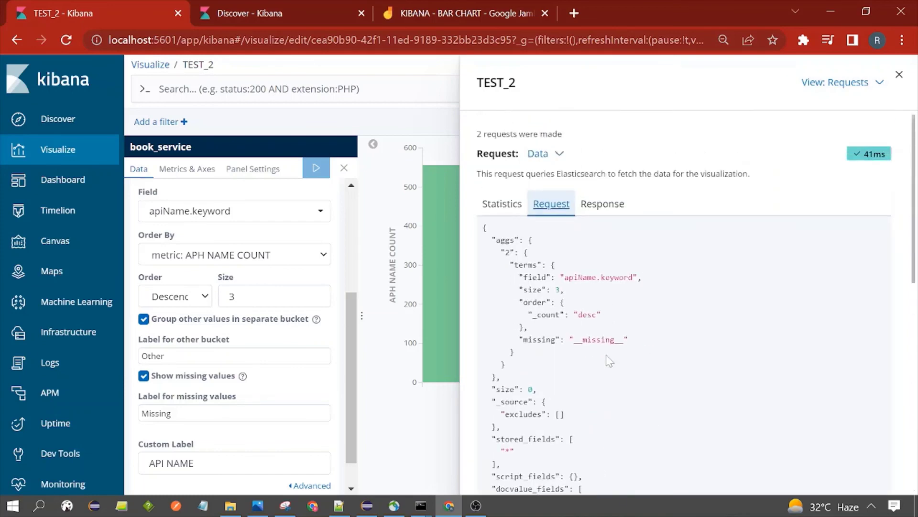
{"action": "scroll", "coordinate": [609, 361], "scroll_direction": "down", "scroll_amount": 3}
{"action": "scroll", "coordinate": [684, 307], "scroll_direction": "up", "scroll_amount": 1}
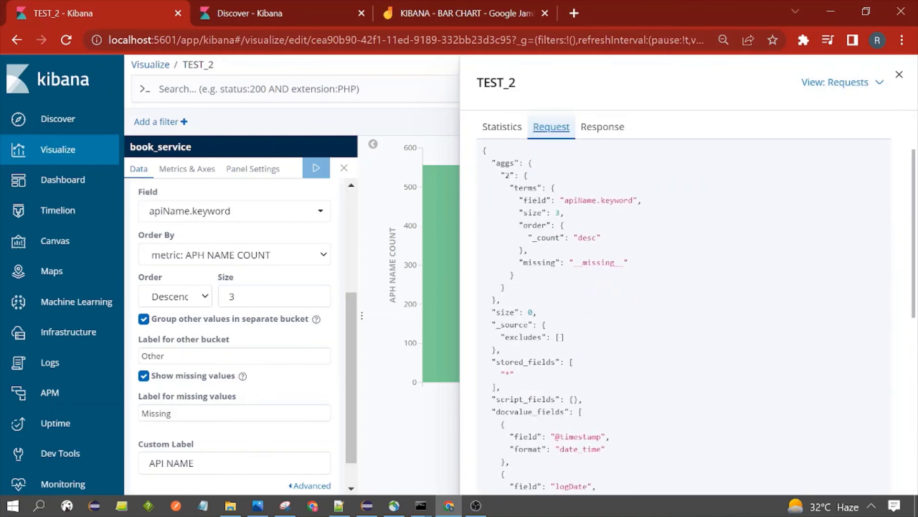
{"action": "left_click_drag", "start_coordinate": [496, 163], "coordinate": [524, 289]}
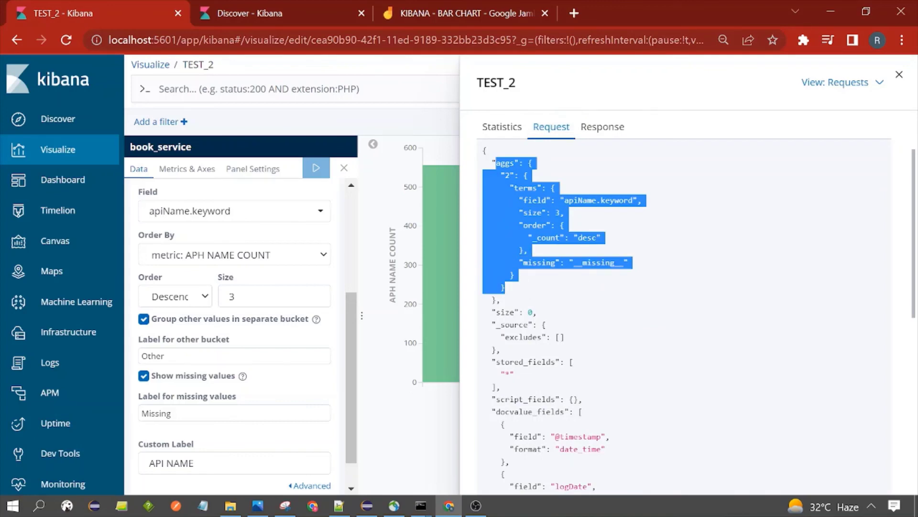
{"action": "left_click", "coordinate": [628, 259]}
{"action": "scroll", "coordinate": [621, 239], "scroll_direction": "up", "scroll_amount": 2}
Examine the aggregations and the list of buckets in the Elasticsearch response
{"action": "left_click", "coordinate": [602, 203]}
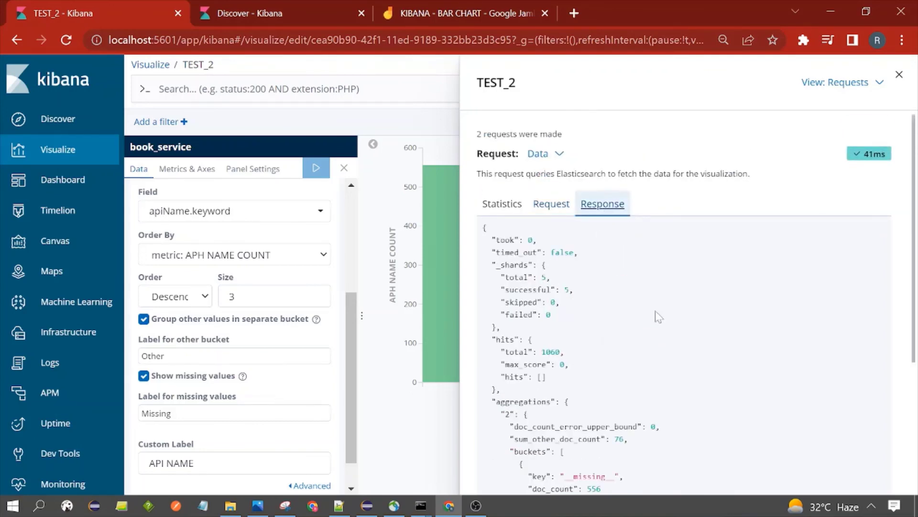
{"action": "scroll", "coordinate": [659, 316], "scroll_direction": "down", "scroll_amount": 4}
{"action": "left_click_drag", "start_coordinate": [495, 222], "coordinate": [555, 436]}
{"action": "left_click", "coordinate": [598, 307]}
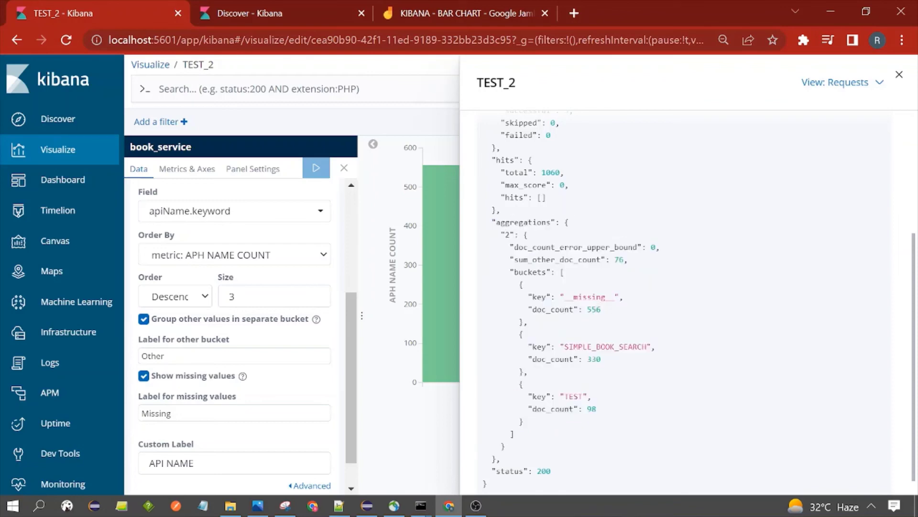
{"action": "left_click_drag", "start_coordinate": [493, 221], "coordinate": [619, 412]}
{"action": "left_click", "coordinate": [620, 411]}
{"action": "left_click_drag", "start_coordinate": [523, 285], "coordinate": [529, 372]}
{"action": "left_click_drag", "start_coordinate": [536, 428], "coordinate": [521, 284]}
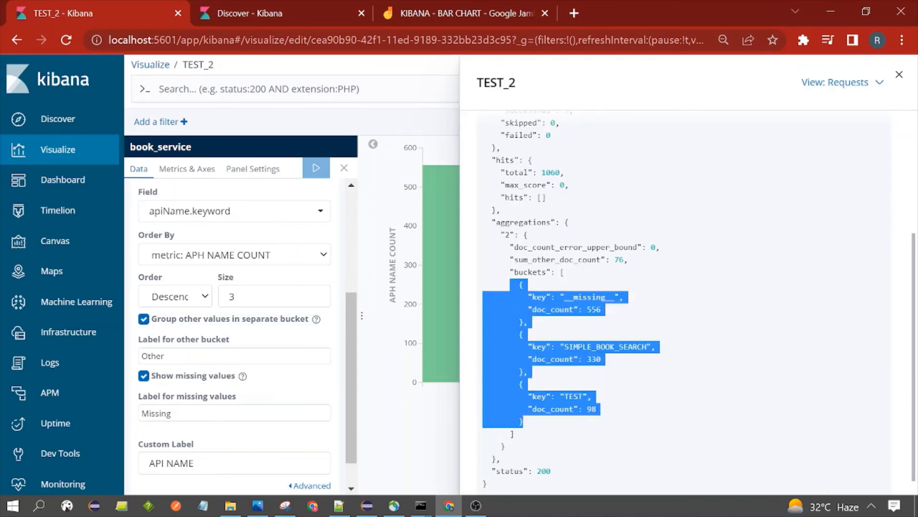
{"action": "scroll", "coordinate": [614, 316], "scroll_direction": "up", "scroll_amount": 4}
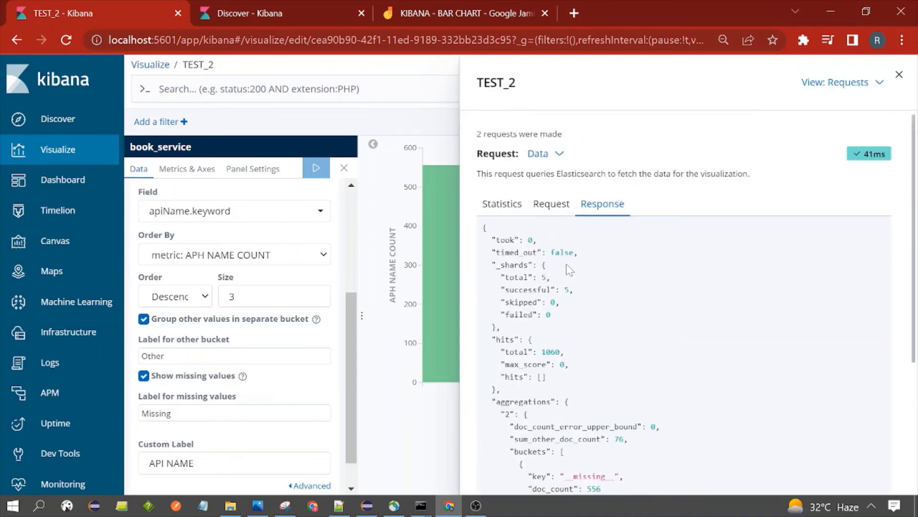
{"action": "left_click", "coordinate": [551, 204]}
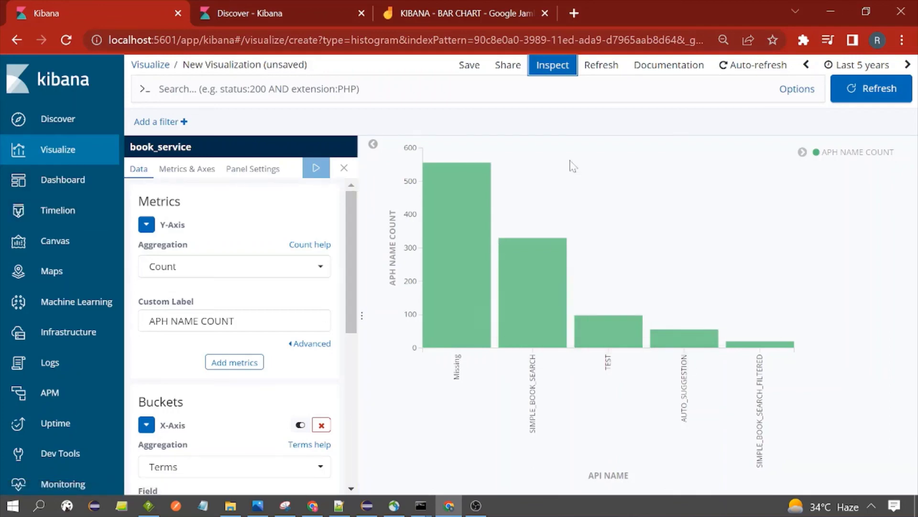
Save the visualization with the title TEST_2 and reopen it from the list of saved visualizations
{"action": "left_click", "coordinate": [470, 67]}
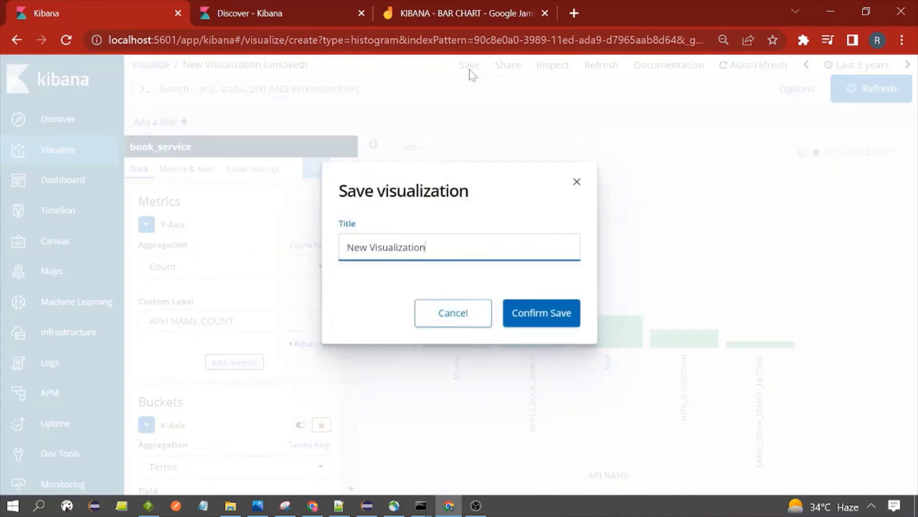
{"action": "left_click_drag", "start_coordinate": [427, 247], "coordinate": [346, 247]}
{"action": "key", "text": "BackSpace"}
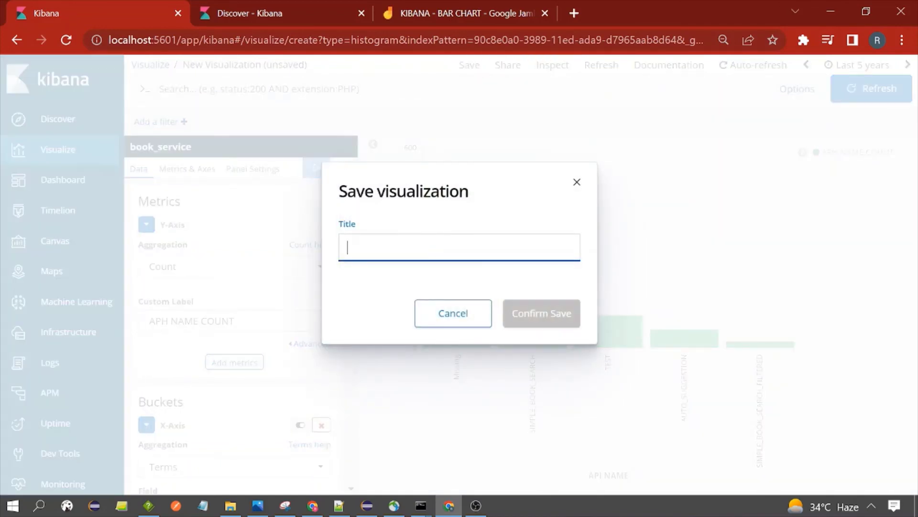
{"action": "type", "text": "TEST_2"}
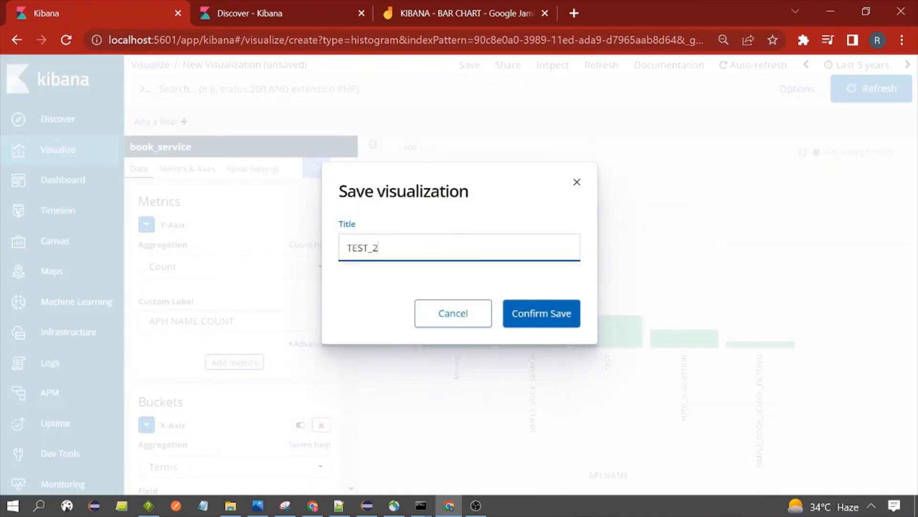
{"action": "left_click", "coordinate": [545, 310]}
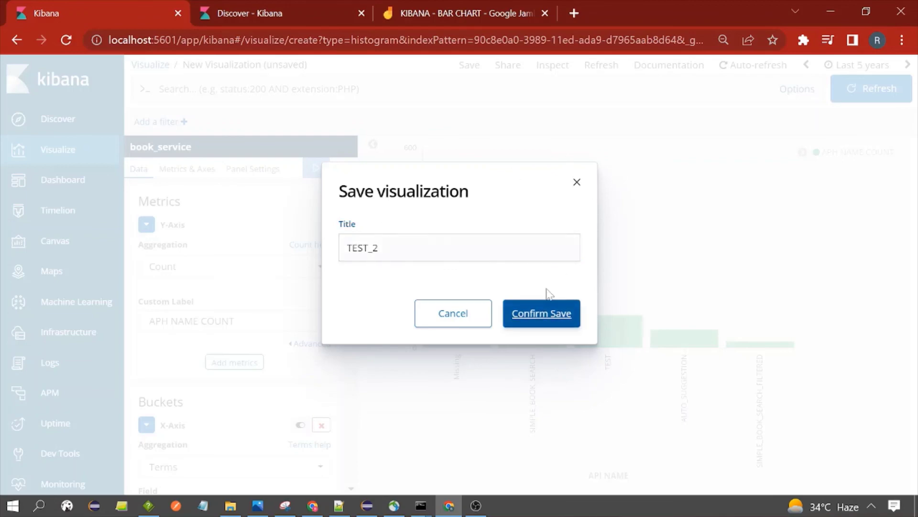
{"action": "left_click", "coordinate": [555, 317]}
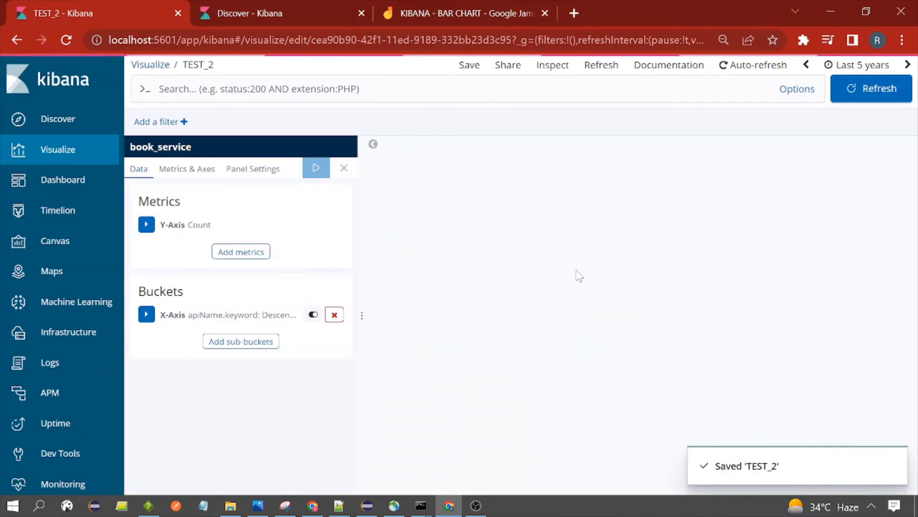
{"action": "left_click", "coordinate": [891, 453]}
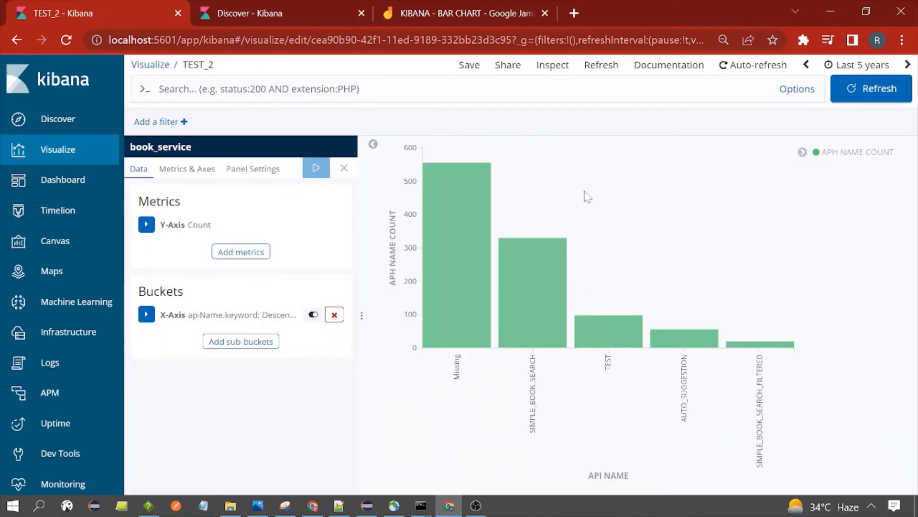
{"action": "left_click", "coordinate": [103, 161]}
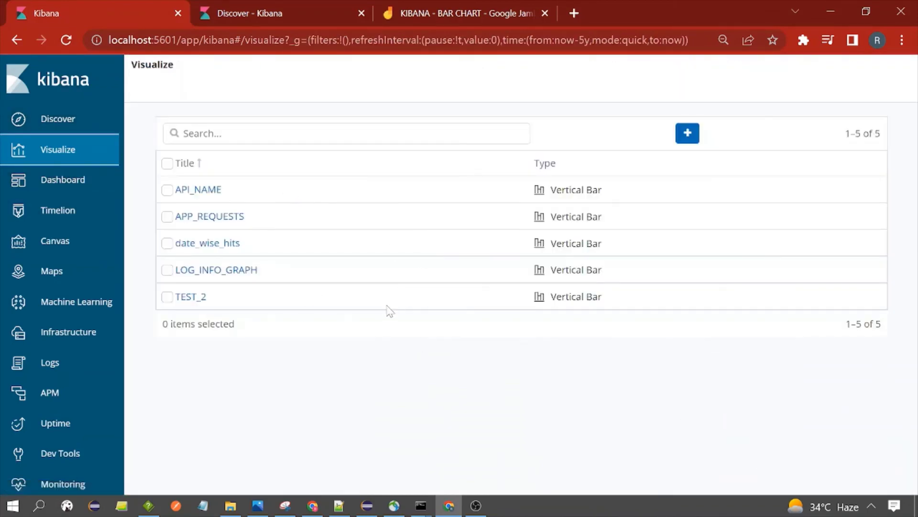
{"action": "left_click", "coordinate": [190, 296]}
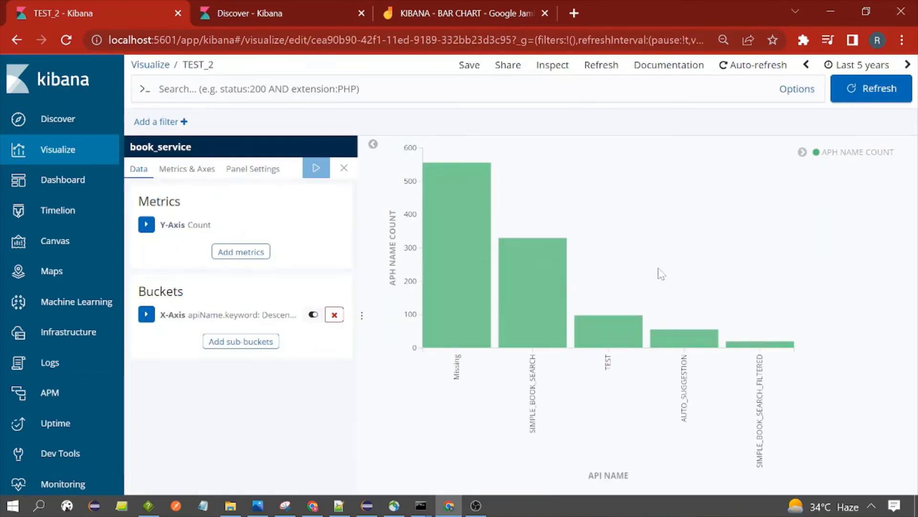